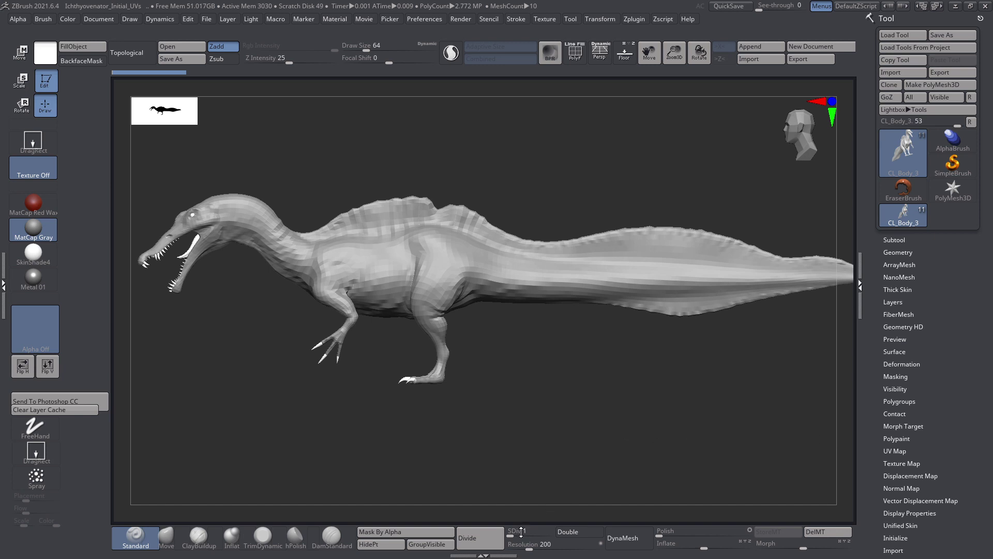
# - Raise the dinosaur to SDiv 7 to view its scale detail, then drop it back to SDiv 1
pyautogui.moveTo(522, 531); pyautogui.dragTo(564, 531)
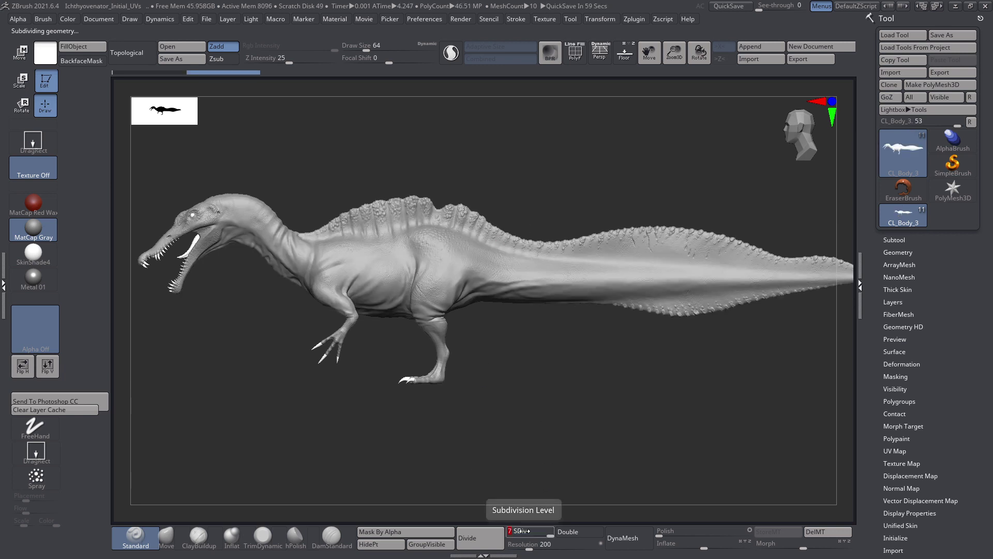
pyautogui.moveTo(522, 530); pyautogui.dragTo(505, 530)
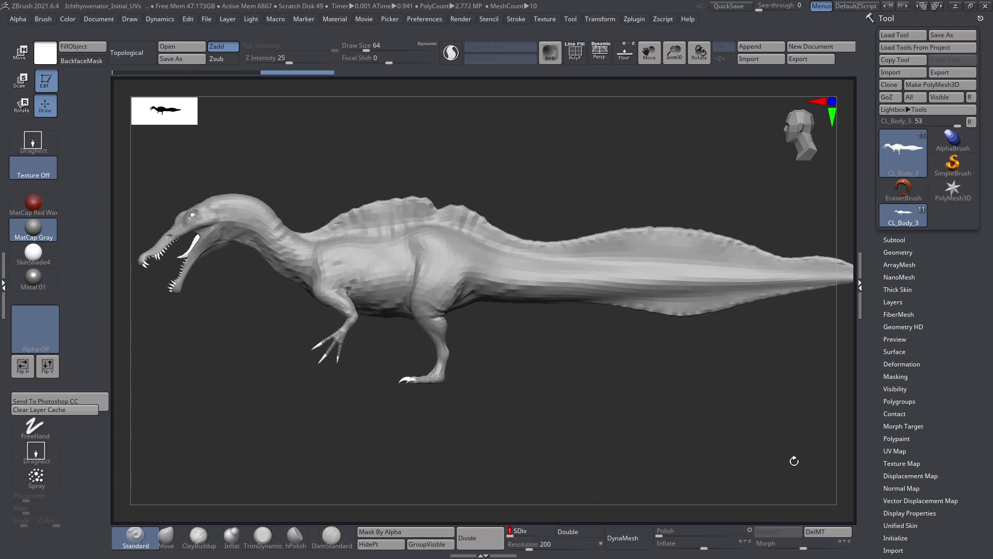
# - Toggle Morph UV in UV Map to view the dinosaur's flattened layout, then restore its 3D shape
pyautogui.click(892, 450)
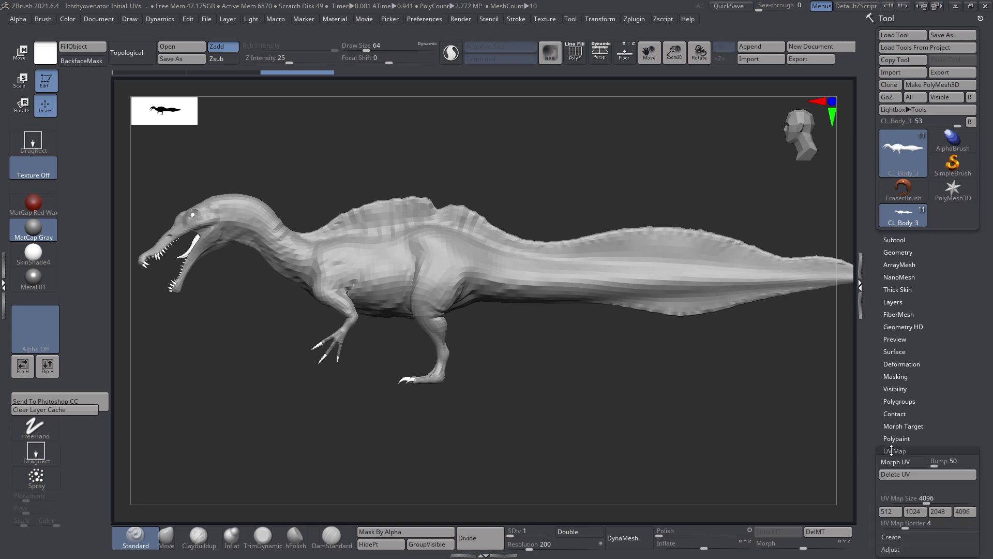
pyautogui.click(904, 462)
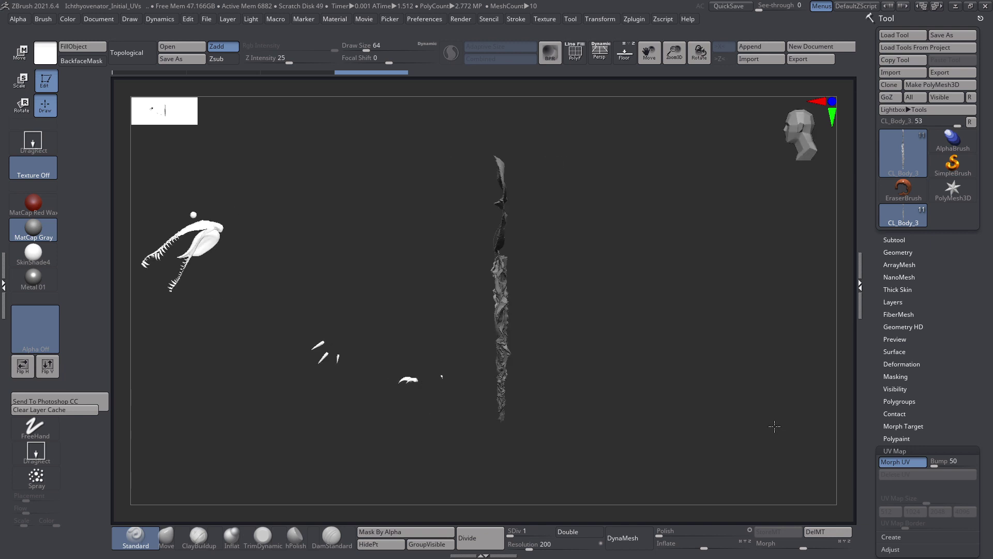
pyautogui.click(917, 463)
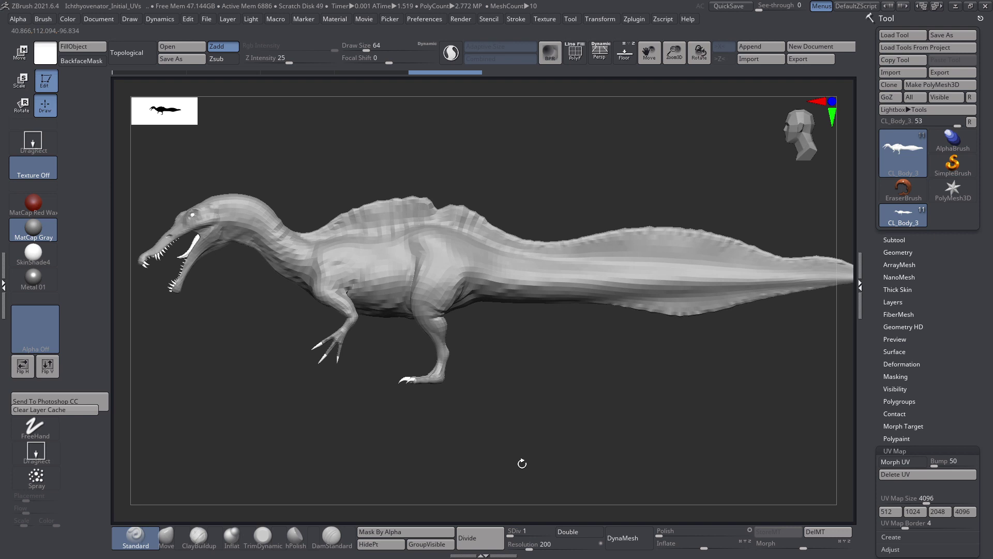
pyautogui.click(633, 19)
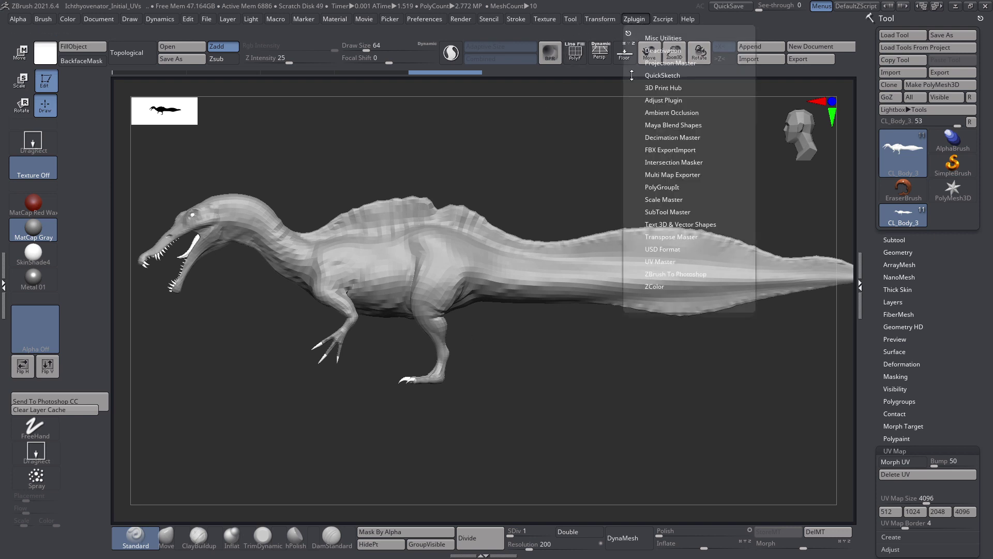
# - In Multi Map Exporter, enable Displacement alongside Normal maps at 4096 and expand the export options
pyautogui.click(663, 175)
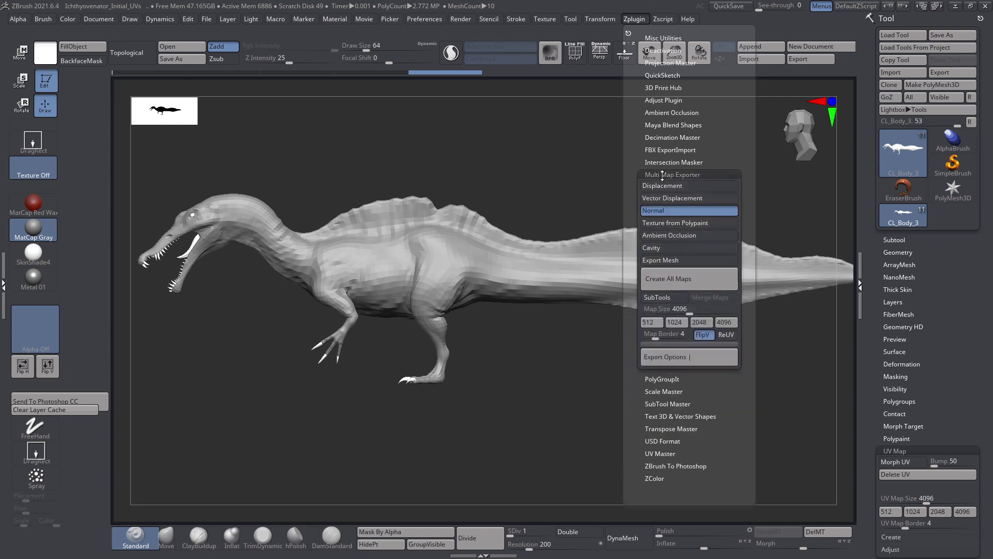
pyautogui.click(697, 184)
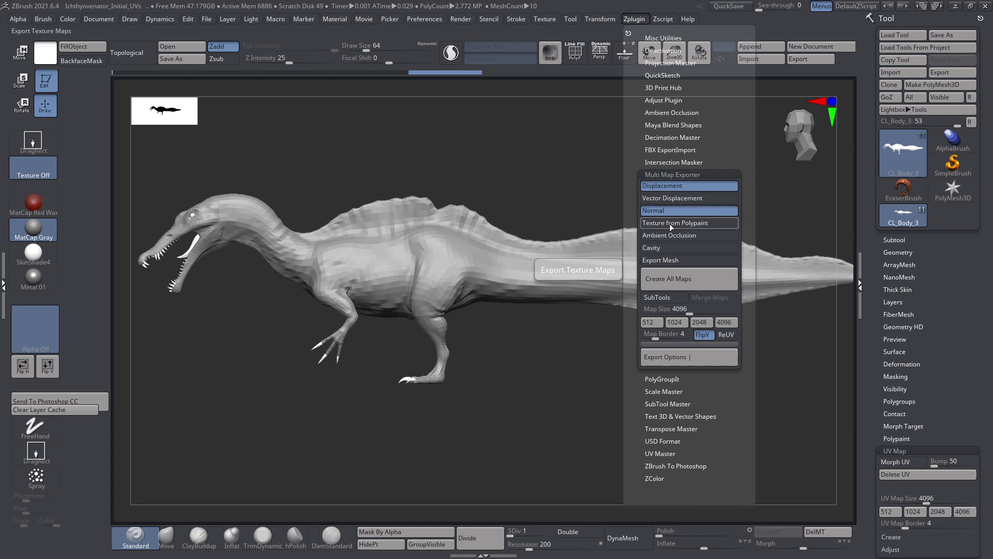
pyautogui.click(675, 356)
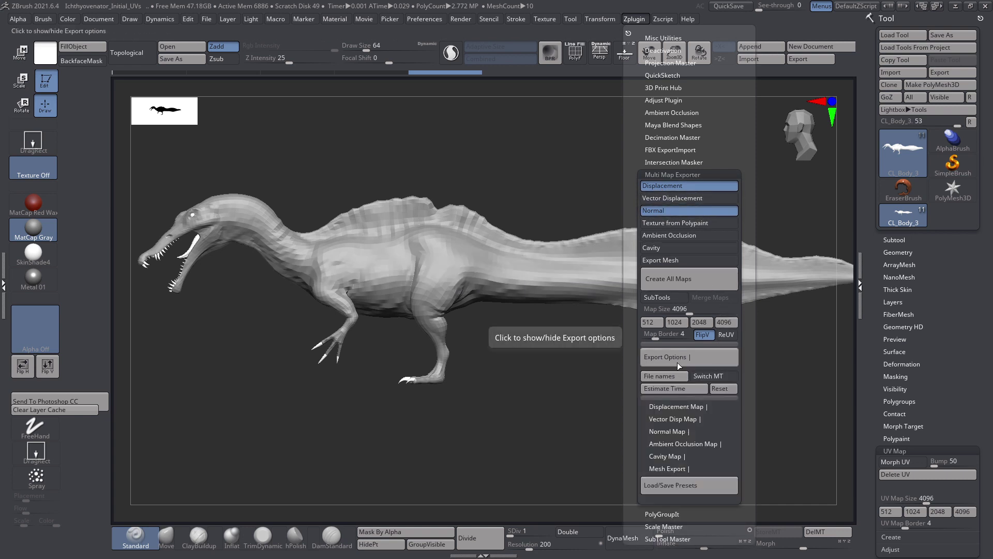
# - Expand the Displacement Map and Normal Map export settings, then run Create All Maps
pyautogui.click(674, 407)
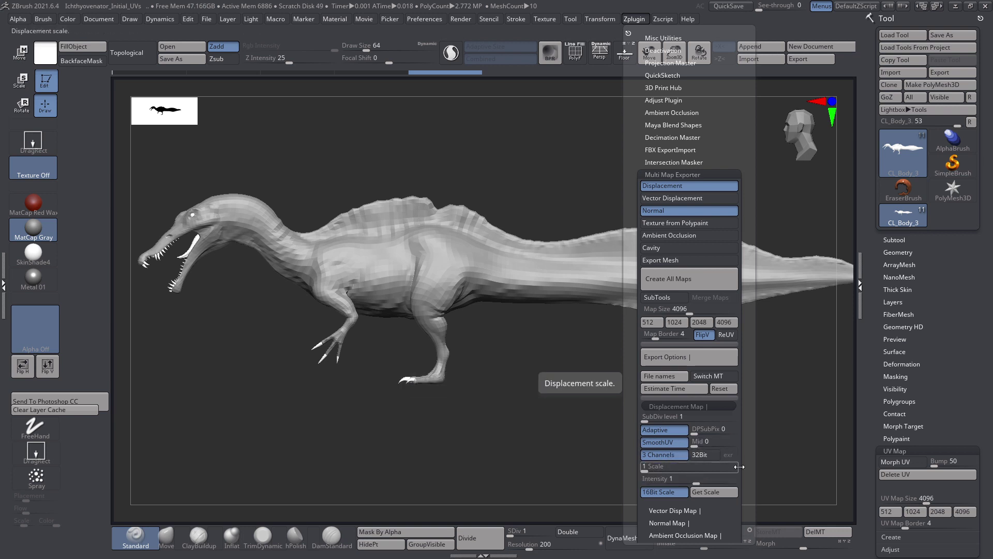
pyautogui.scroll(-3, 670, 451)
pyautogui.click(669, 443)
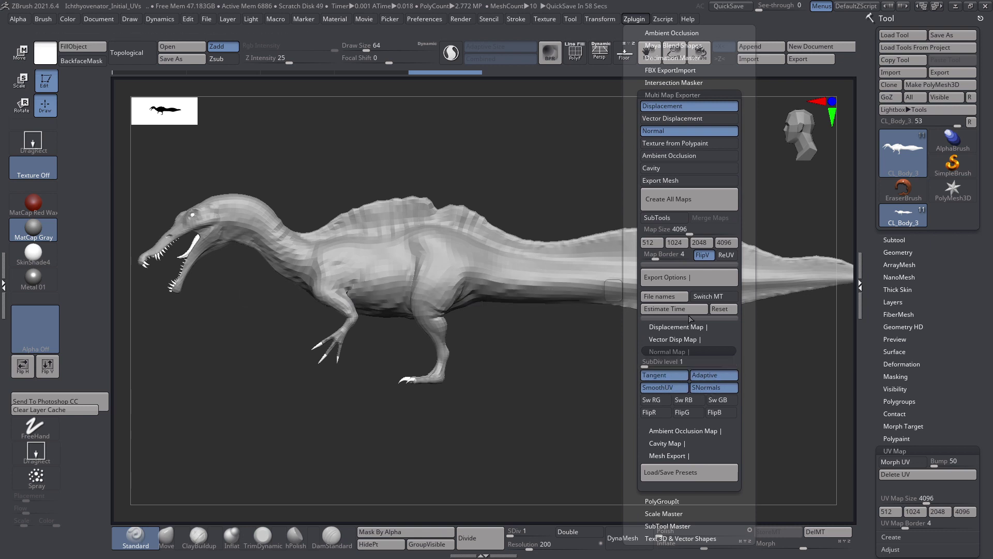
pyautogui.click(682, 202)
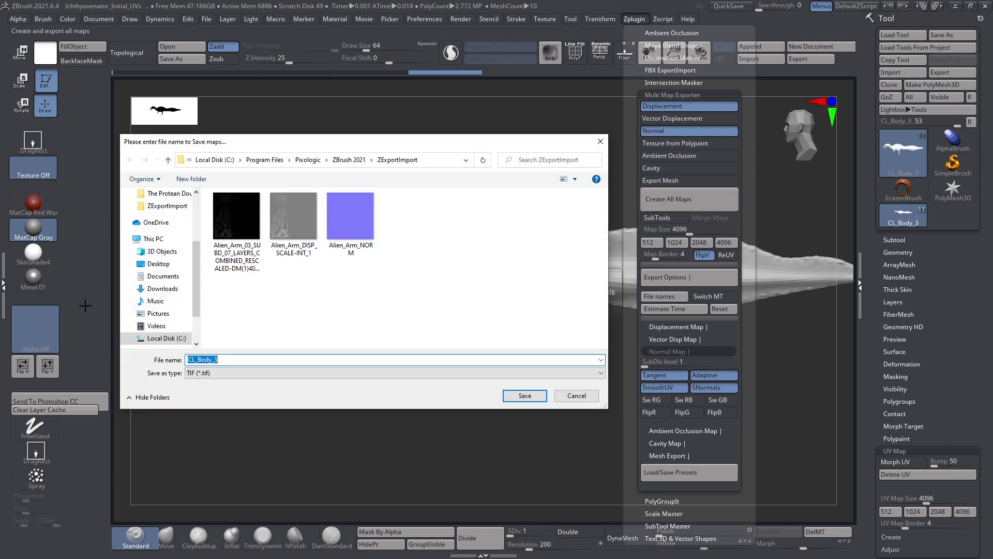
# - Save the exported CL_Body_3 TIF maps into the Downloads folder
pyautogui.click(160, 290)
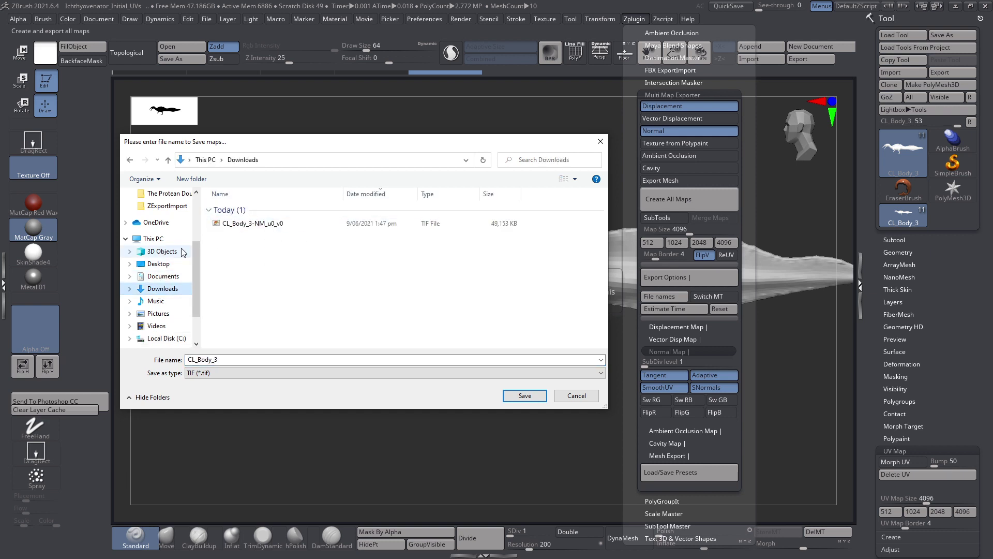
pyautogui.moveTo(196, 259); pyautogui.dragTo(201, 209)
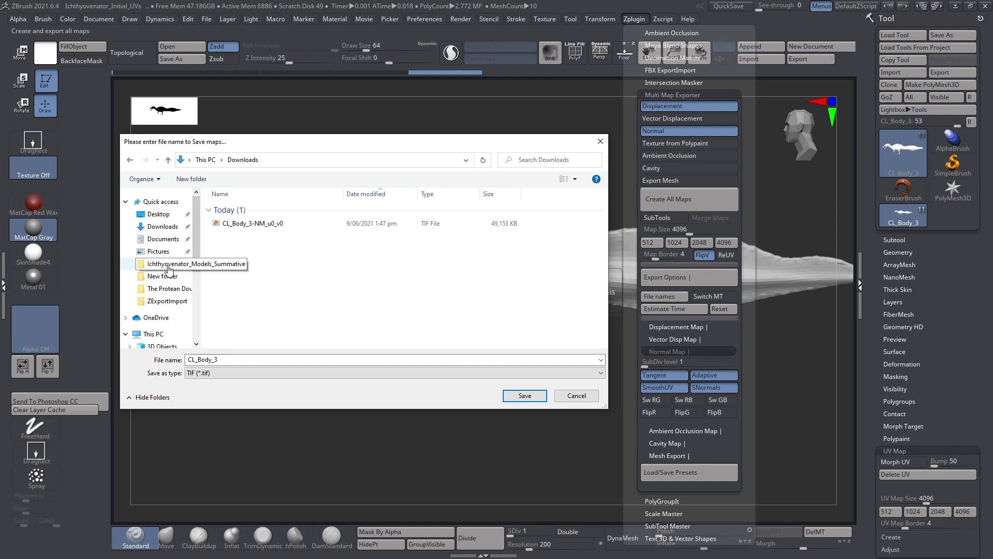
pyautogui.click(592, 395)
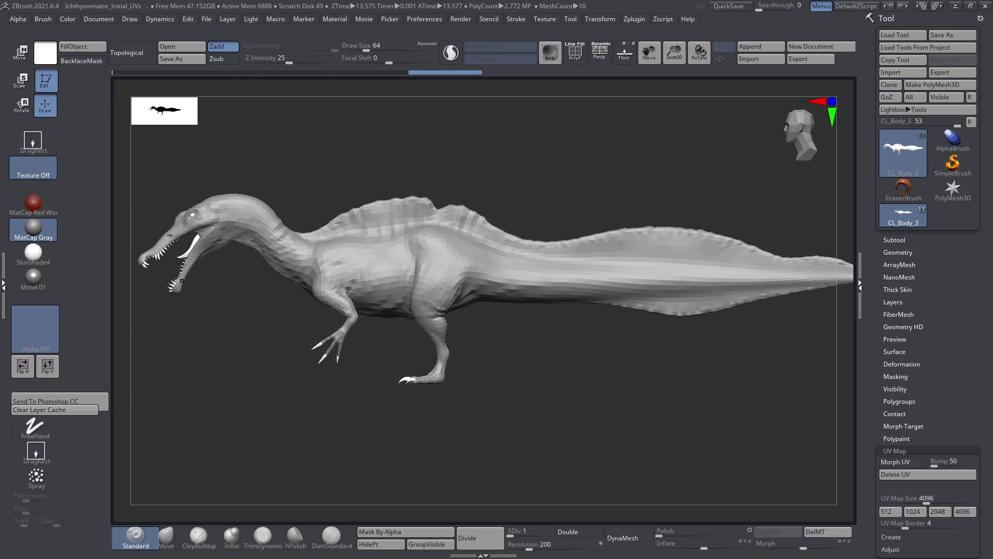
# - Check the exported DM displacement texture in the Explorer demo folder, then switch back to ZBrush
pyautogui.hotkey('alt', 'Tab')
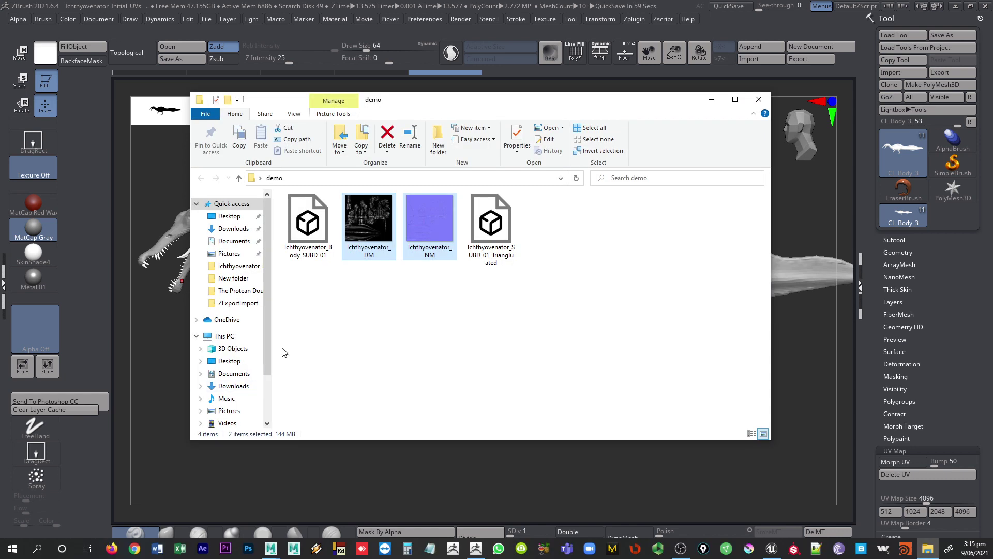
pyautogui.doubleClick(370, 223)
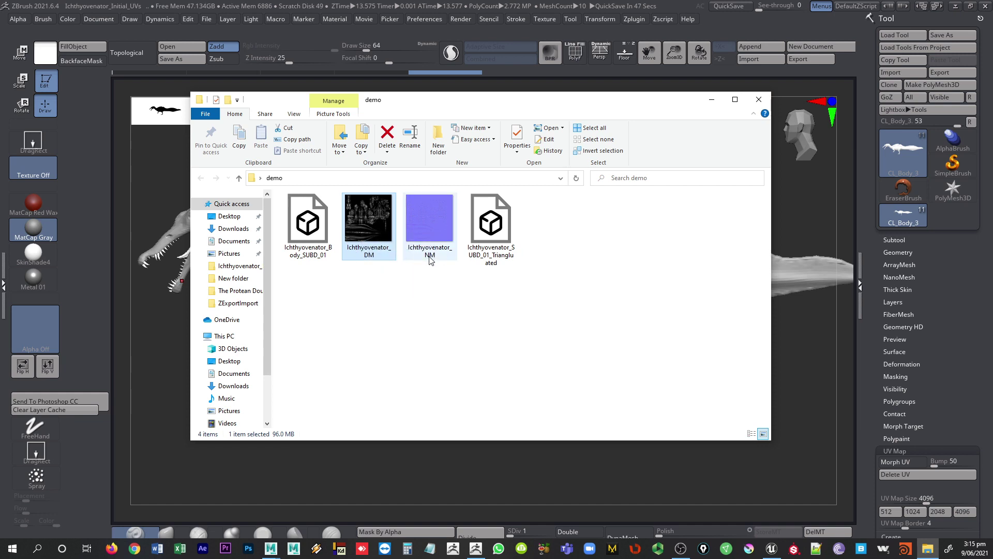
pyautogui.moveTo(429, 260)
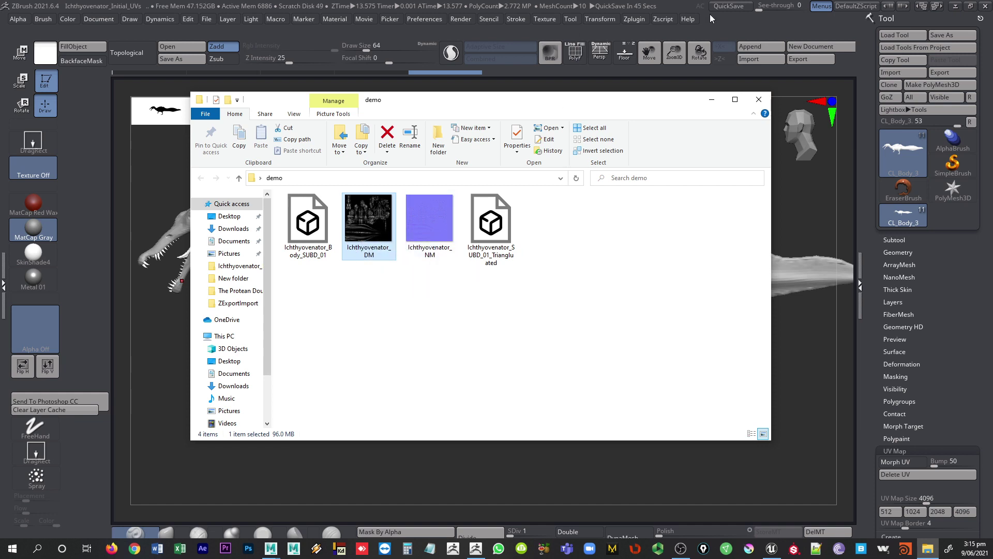
pyautogui.click(684, 7)
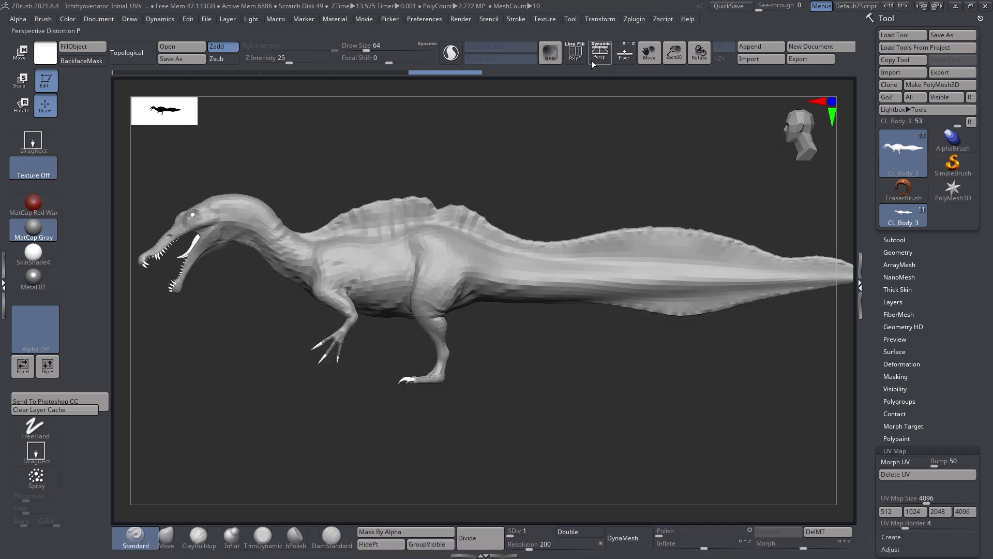
# - Turn on PolyF, zoom into the dinosaur's body wireframe, then minimize ZBrush to reveal Unreal
pyautogui.click(575, 51)
pyautogui.keyDown('alt'); pyautogui.moveTo(393, 300); pyautogui.dragTo(504, 258, button='right'); pyautogui.keyUp('alt')
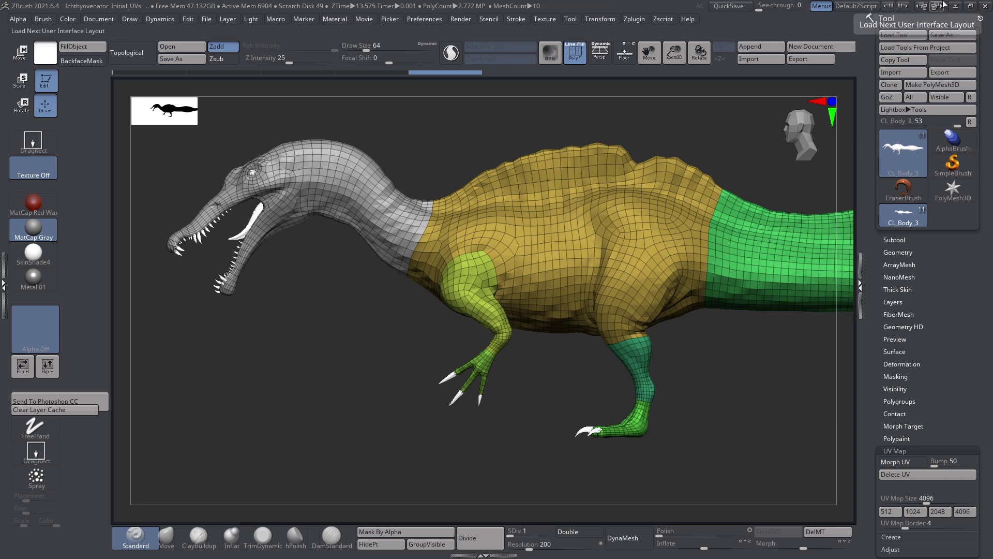
pyautogui.click(957, 6)
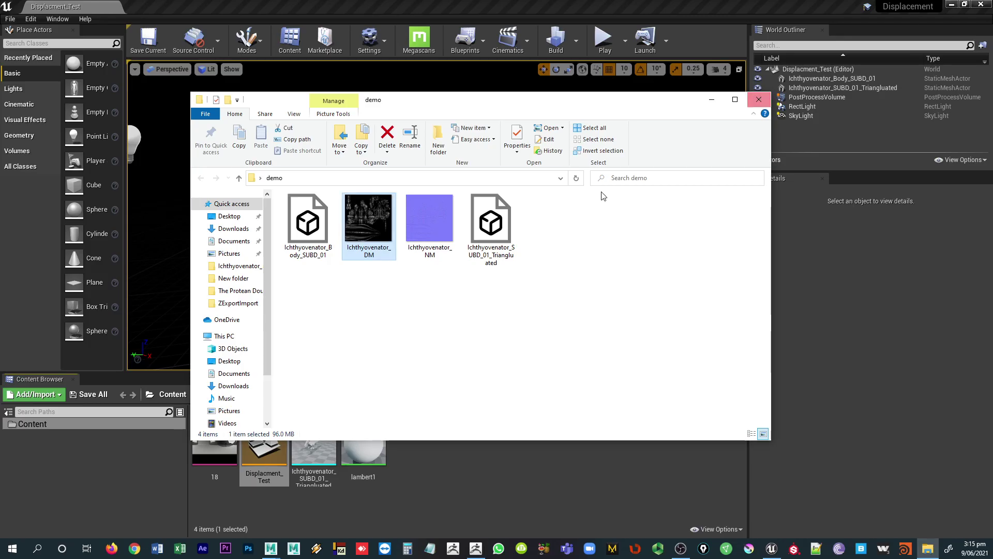
# - Select the dinosaur in Unreal and inspect its mesh density up close in Wireframe view
pyautogui.click(566, 7)
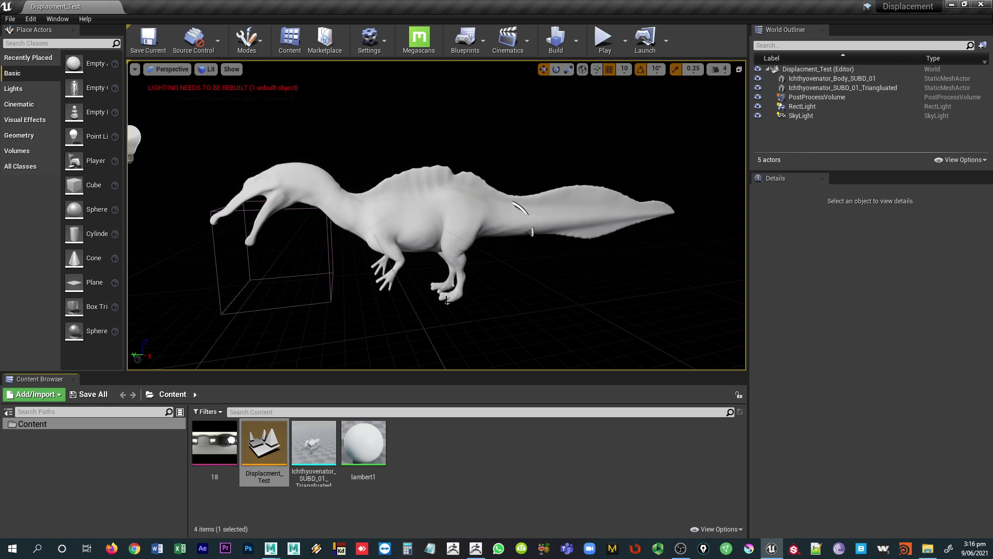
pyautogui.click(399, 232)
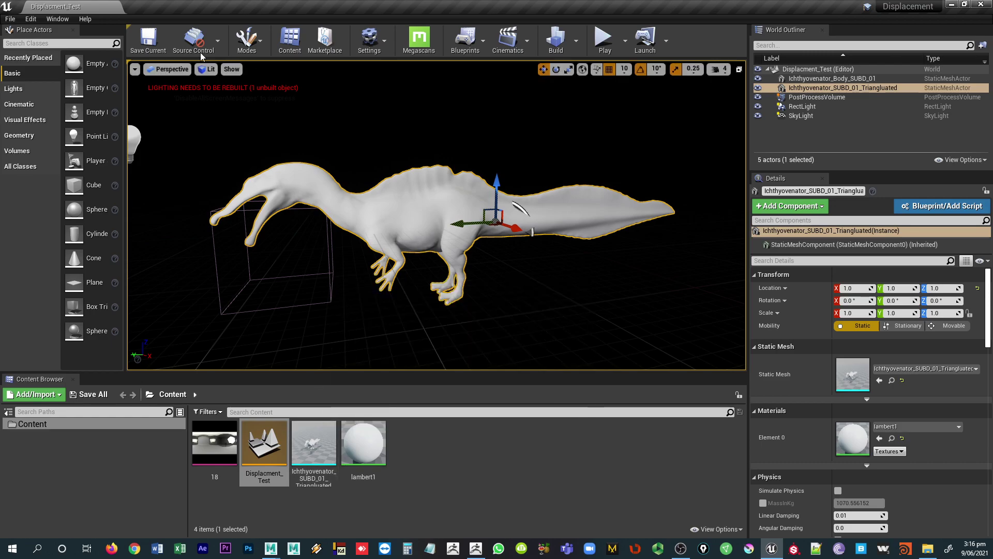
pyautogui.click(207, 68)
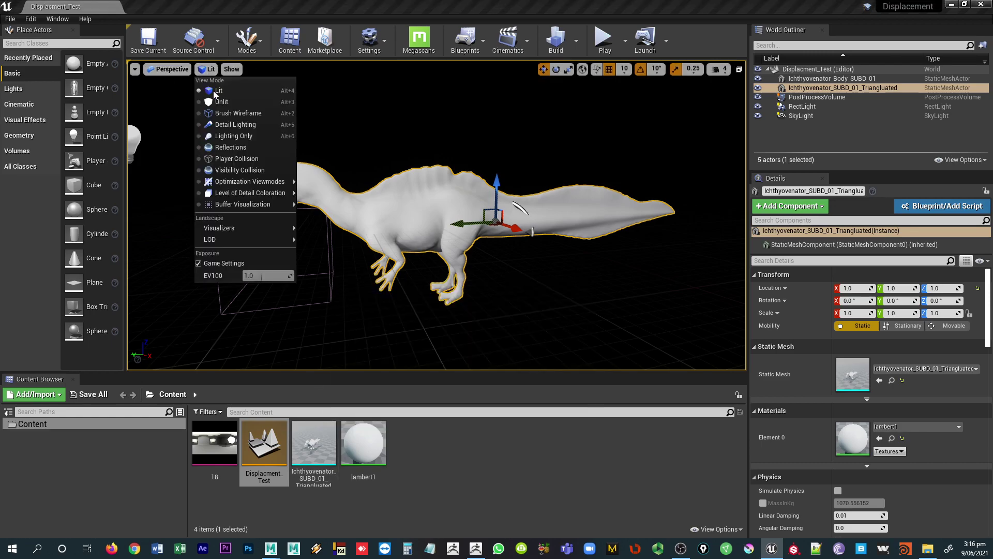
pyautogui.click(225, 119)
pyautogui.moveTo(224, 113)
pyautogui.mouseDown(button='right')
pyautogui.moveTo(329, 213)
pyautogui.moveTo(312, 194)
pyautogui.mouseUp(button='right')
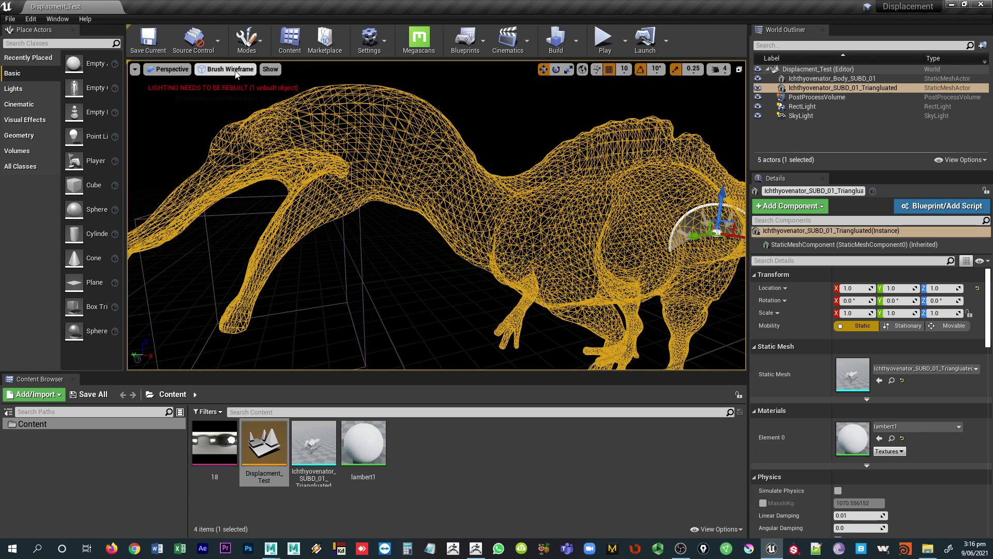
# - Switch the viewport back to Lit, orbit around the dinosaur, and turn off the rectangle light
pyautogui.click(236, 74)
pyautogui.click(243, 97)
pyautogui.moveTo(244, 98); pyautogui.dragTo(244, 99, button='right')
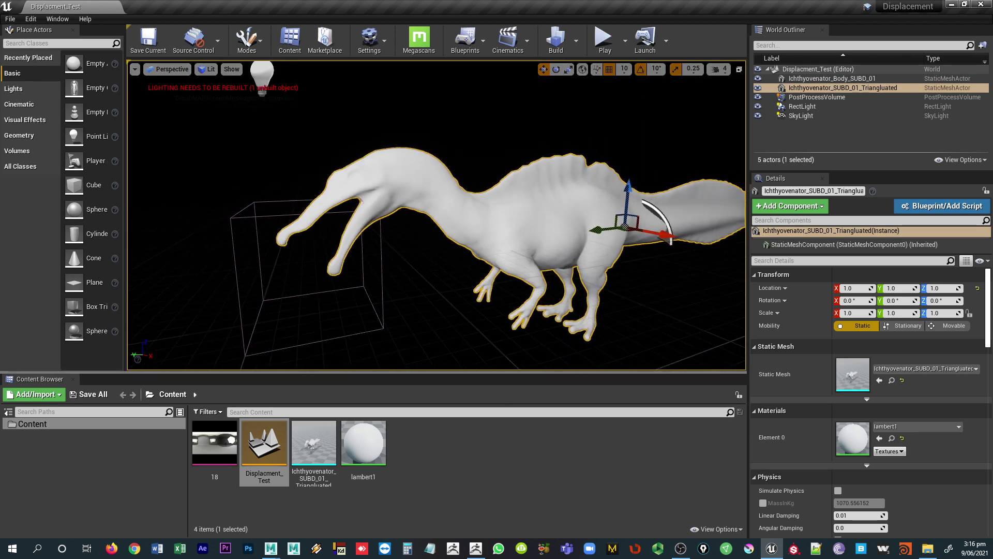
pyautogui.moveTo(437, 339); pyautogui.dragTo(438, 338, button='right')
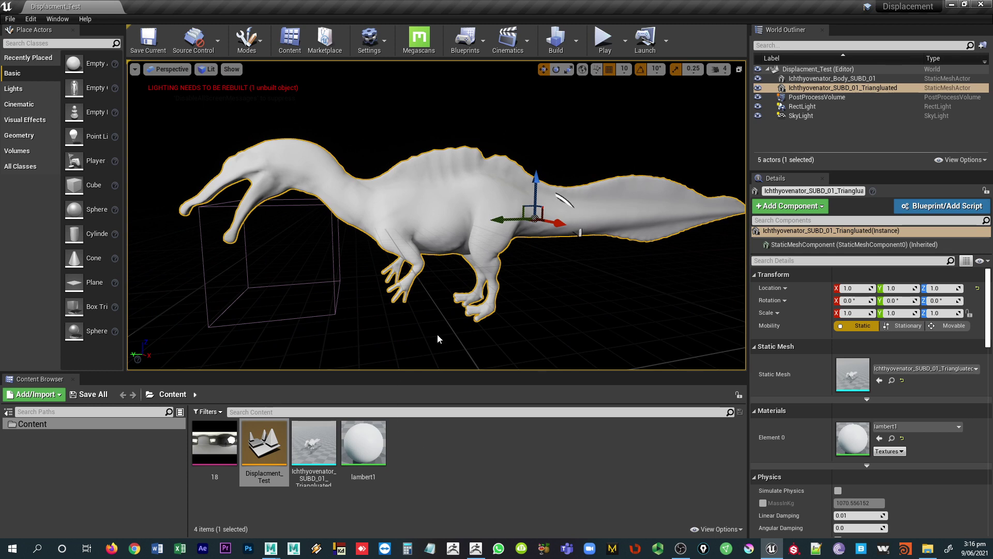
pyautogui.moveTo(402, 309); pyautogui.dragTo(403, 310, button='right')
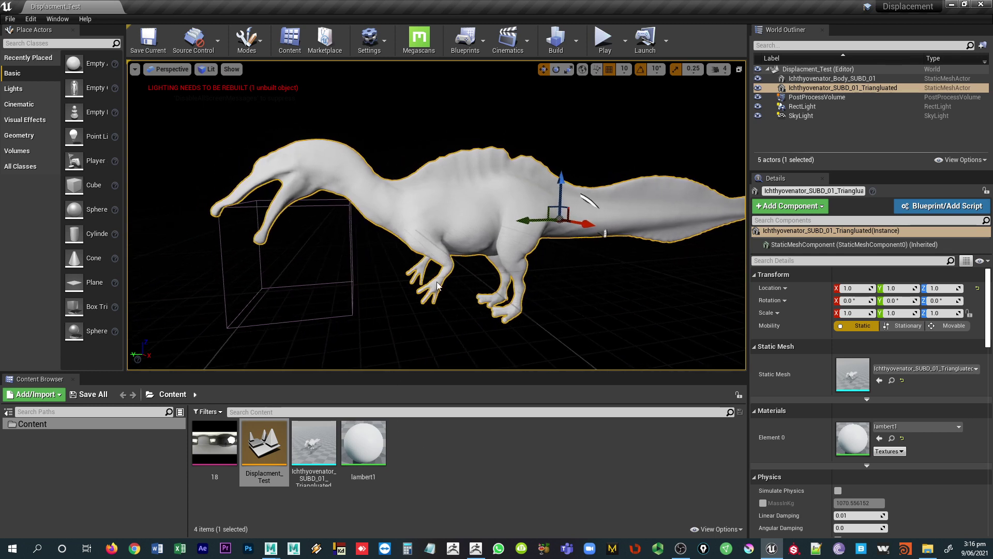
pyautogui.scroll(-4, 437, 284)
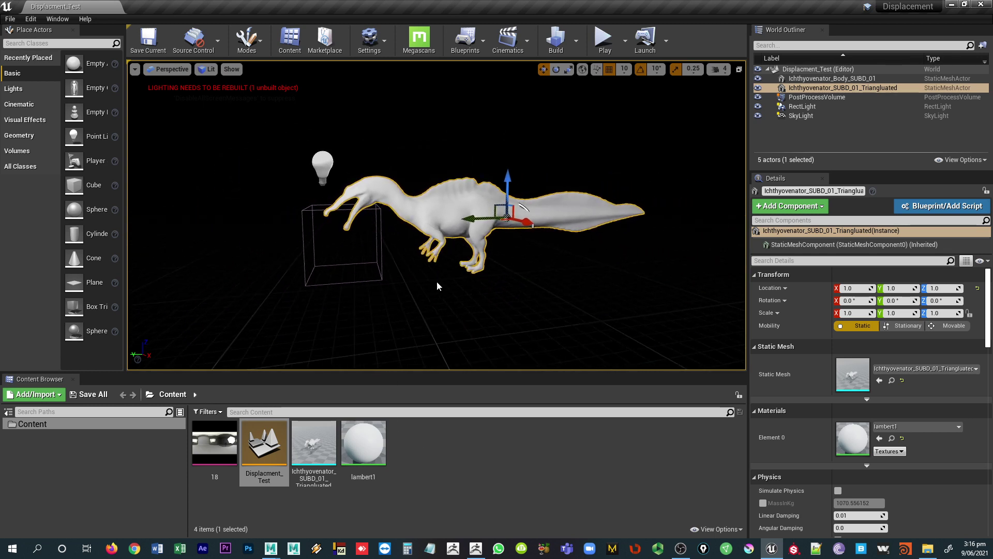
pyautogui.click(758, 106)
# - Turn the rectangle light back on and set the SkyLight Intensity Scale to 0.5
pyautogui.click(757, 106)
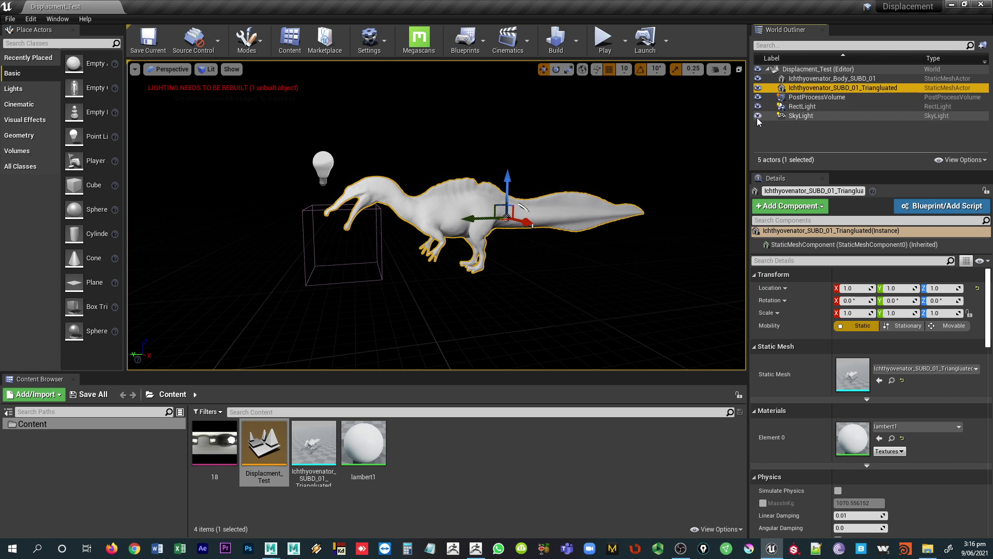
pyautogui.click(778, 115)
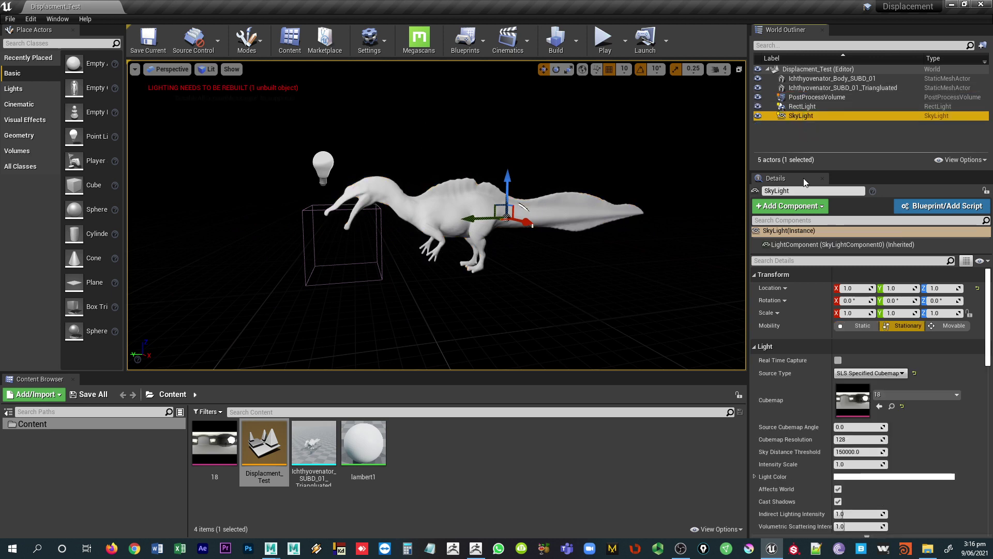
pyautogui.scroll(-1, 849, 443)
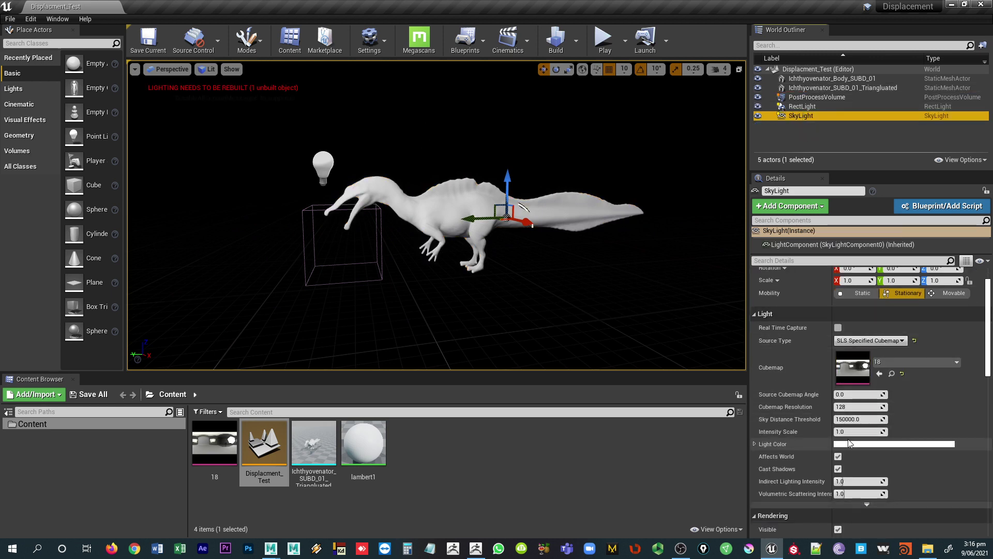
pyautogui.click(848, 431)
pyautogui.write('.5')
pyautogui.press('Return')
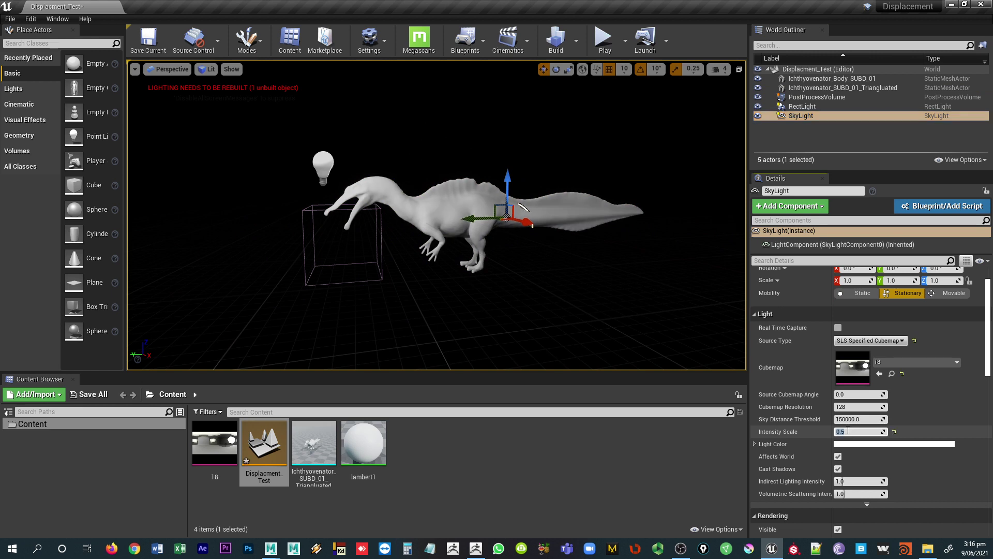
pyautogui.click(761, 115)
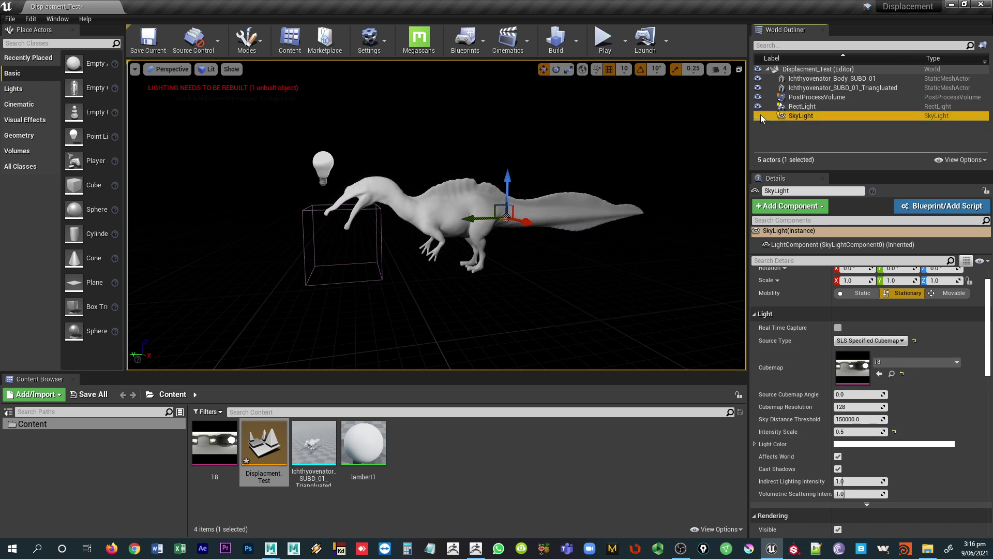
# - Select and deselect the post process volume, then frame the view closer on the dinosaur
pyautogui.click(342, 280)
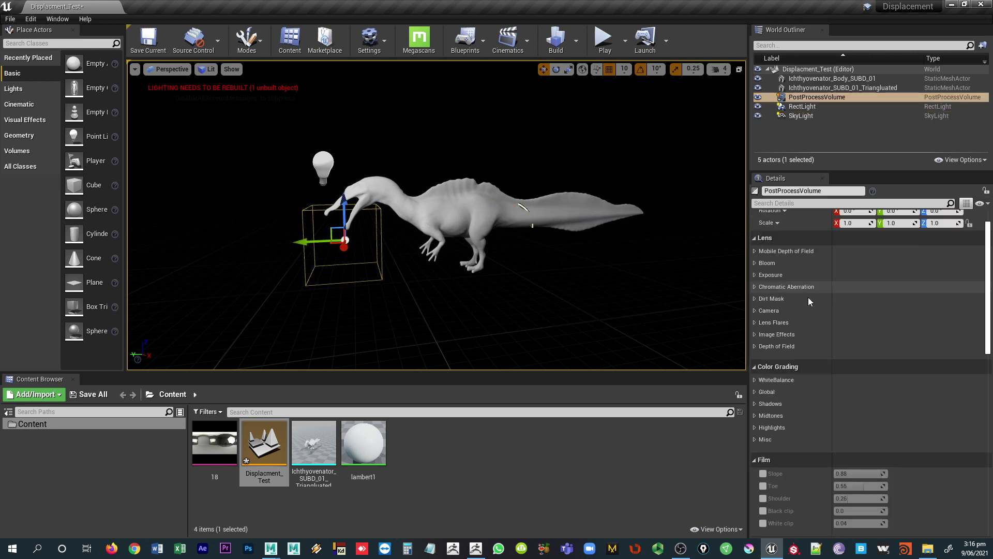
pyautogui.click(369, 260)
pyautogui.moveTo(367, 256); pyautogui.dragTo(369, 196)
pyautogui.moveTo(238, 257); pyautogui.dragTo(227, 269)
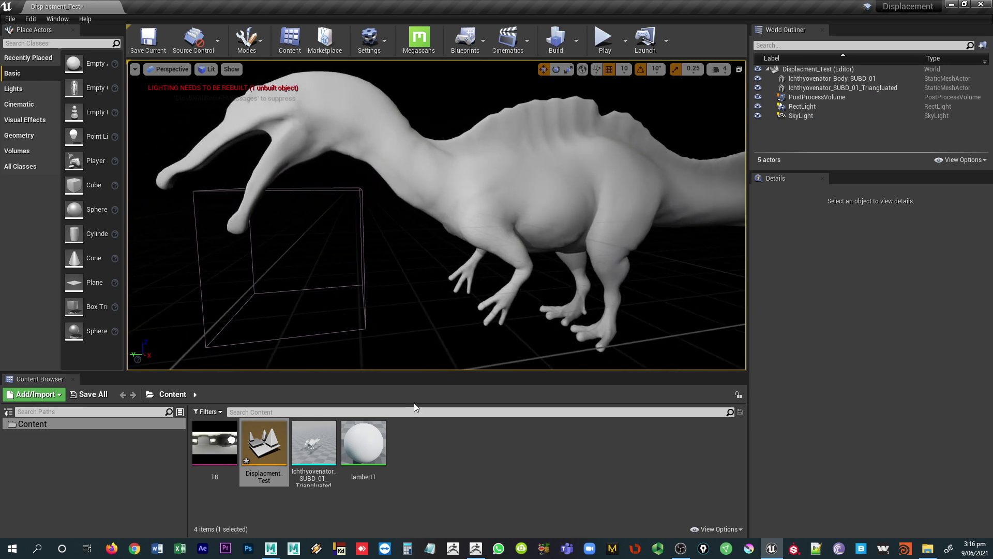
# - Import the Ichthyovenator_DM and Ichthyovenator_NM textures from Explorer into the Content Browser
pyautogui.hotkey('alt', 'Tab')
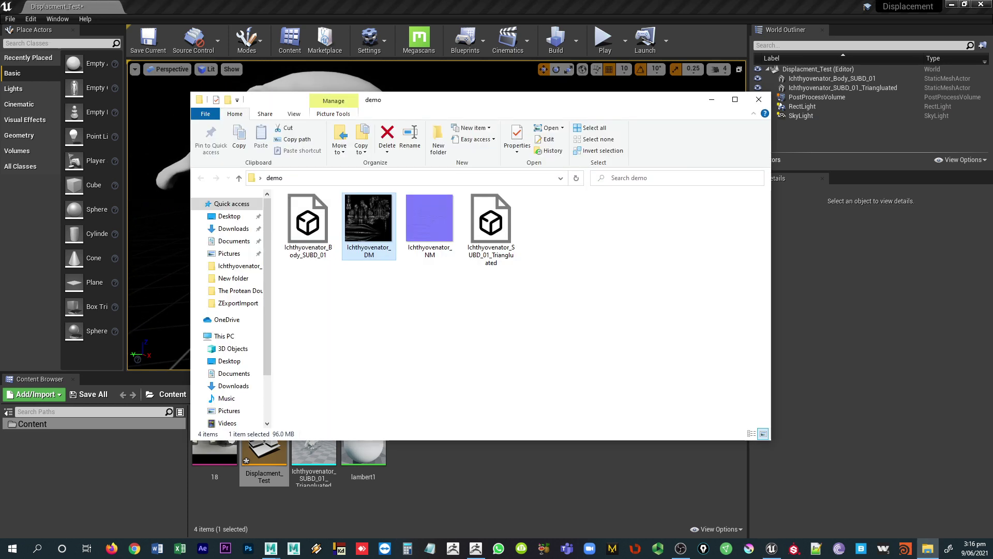
pyautogui.keyDown('ctrl'); pyautogui.click(429, 217); pyautogui.keyUp('ctrl')
pyautogui.moveTo(356, 216); pyautogui.dragTo(489, 500)
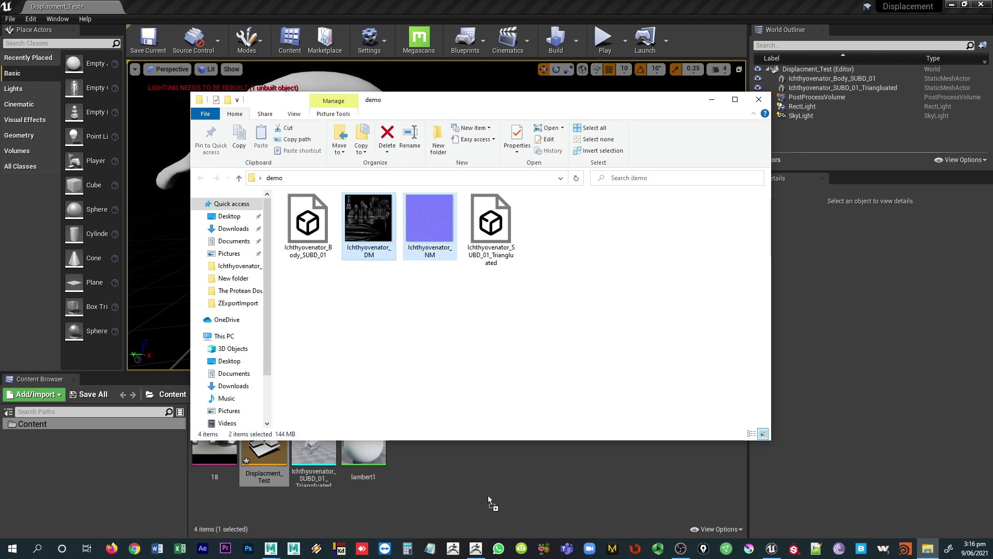
pyautogui.click(462, 492)
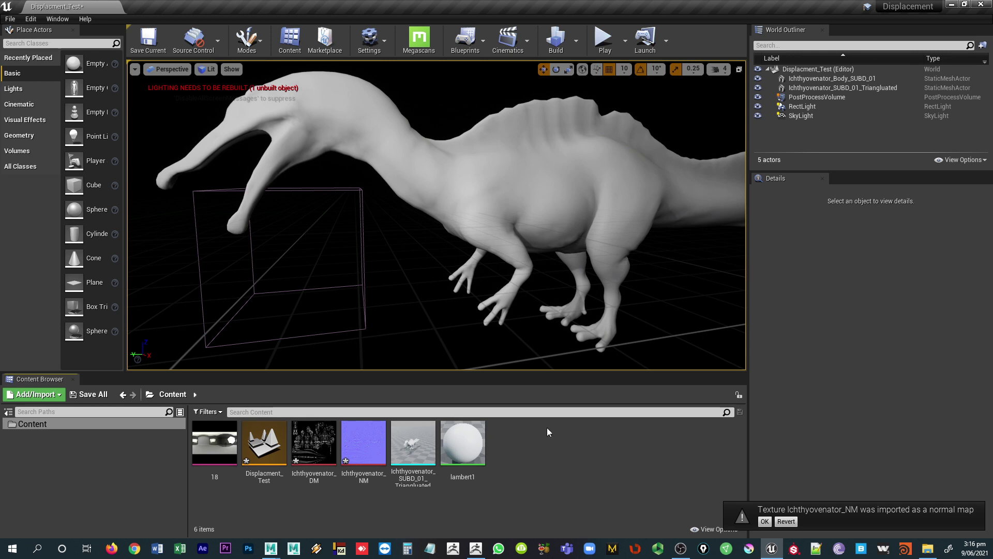
# - Create a material named M_Dino, apply it to the dinosaur, and open it for editing
pyautogui.rightClick(548, 442)
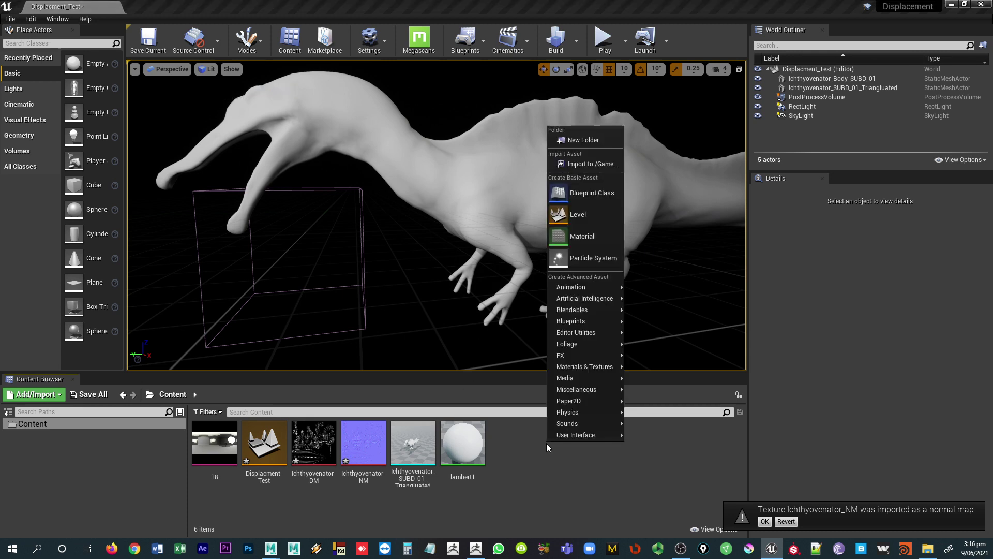
pyautogui.click(575, 234)
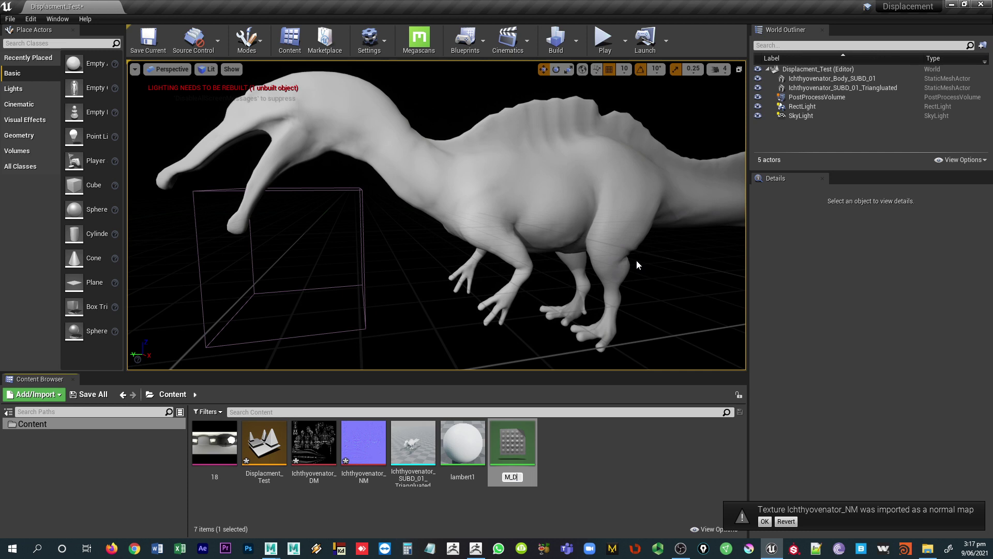
pyautogui.write('M_Dino')
pyautogui.press('Return')
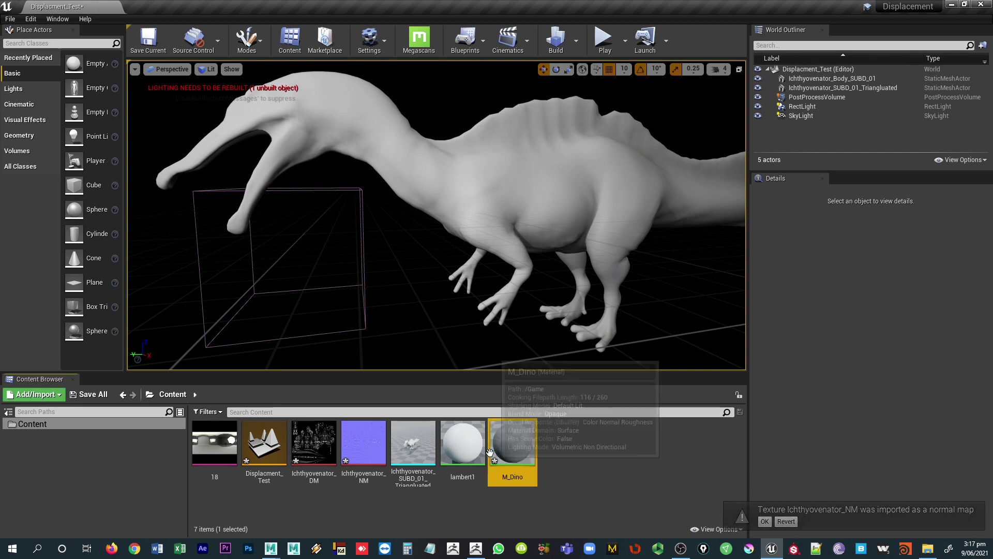
pyautogui.moveTo(500, 449); pyautogui.dragTo(484, 212)
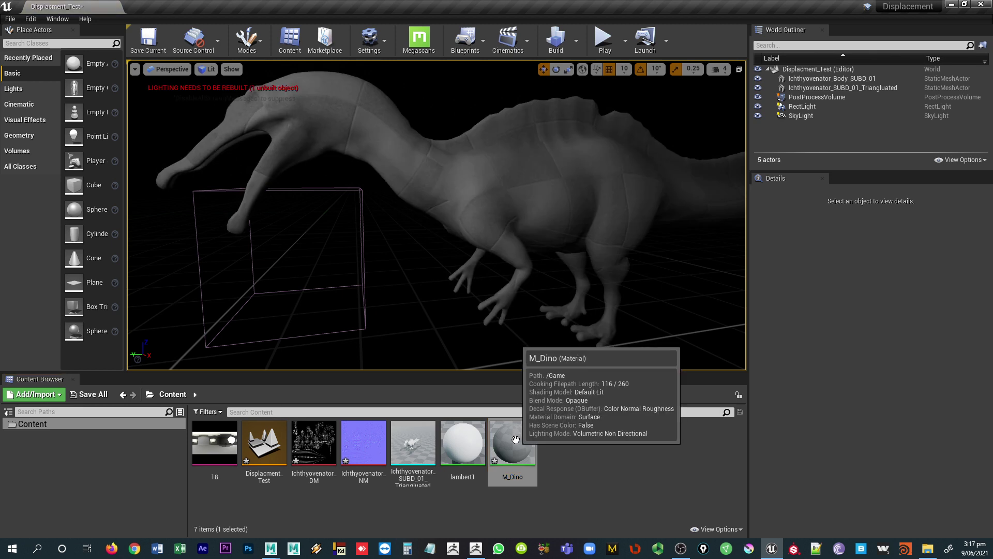
pyautogui.doubleClick(514, 444)
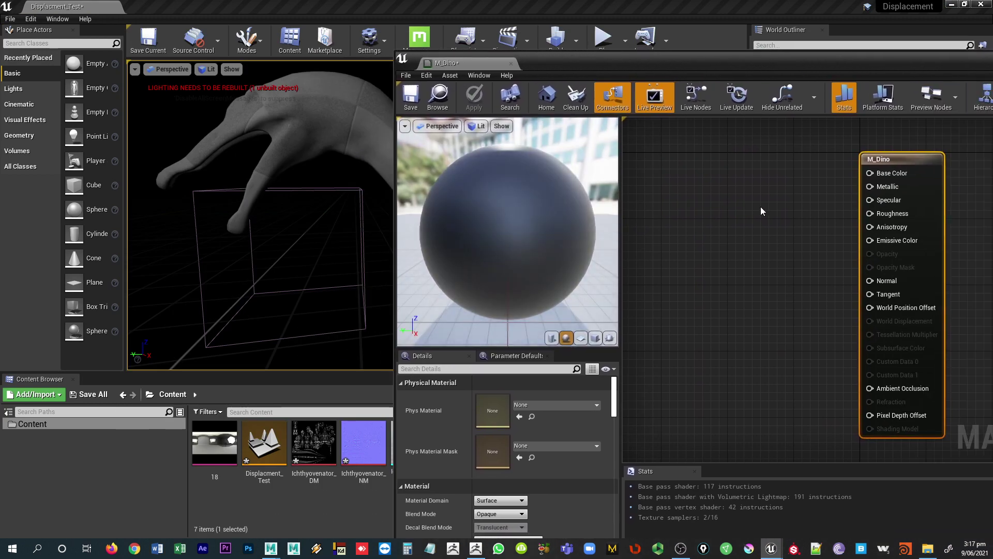
pyautogui.click(726, 214)
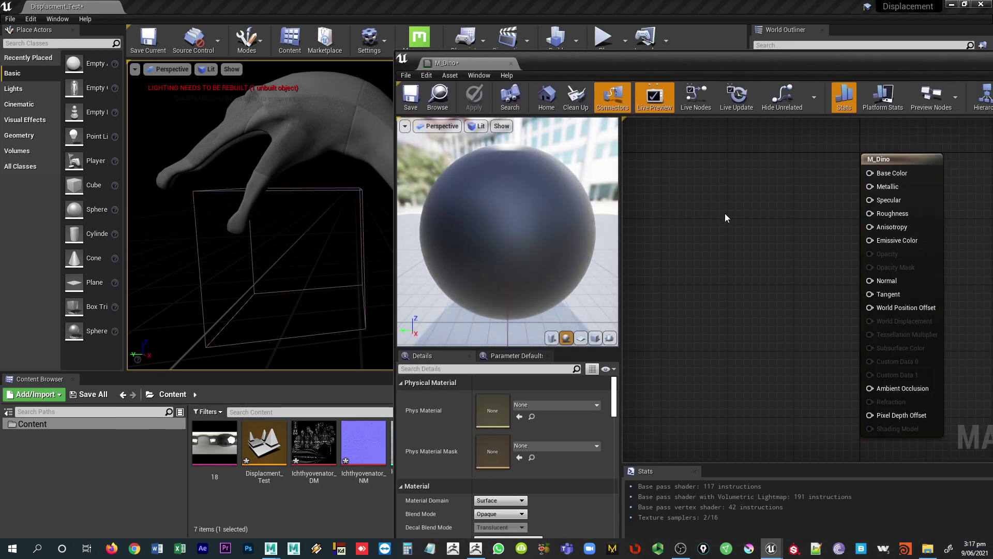
# - Add a Constant3Vector beside the material output and set it to 0.193 grey
pyautogui.click(681, 203)
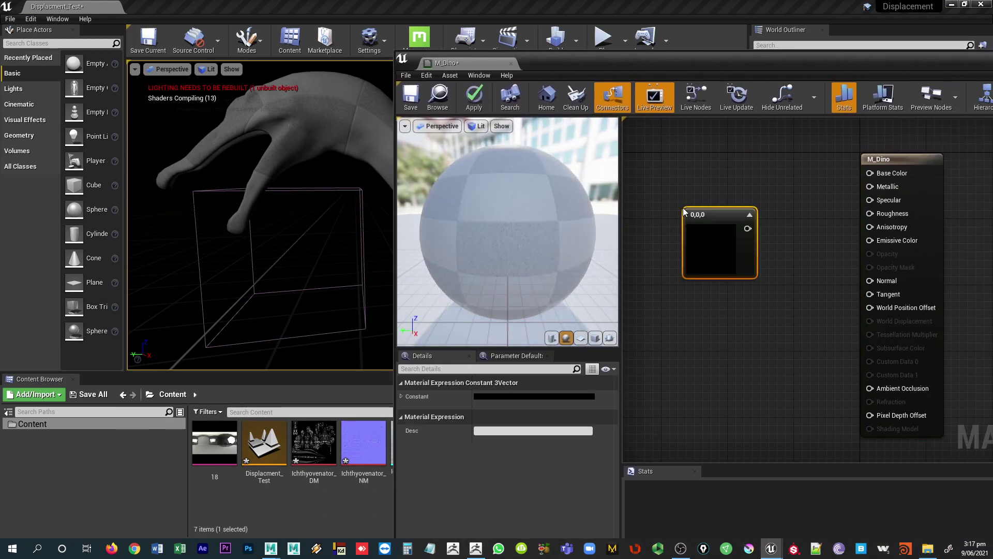
pyautogui.moveTo(716, 231); pyautogui.dragTo(873, 178)
pyautogui.doubleClick(690, 192)
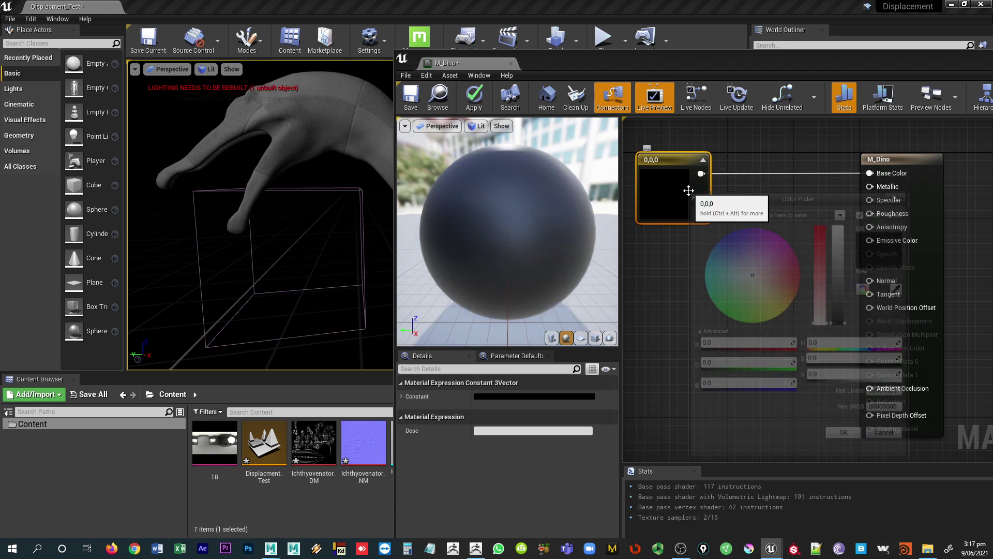
pyautogui.moveTo(839, 301); pyautogui.dragTo(842, 309)
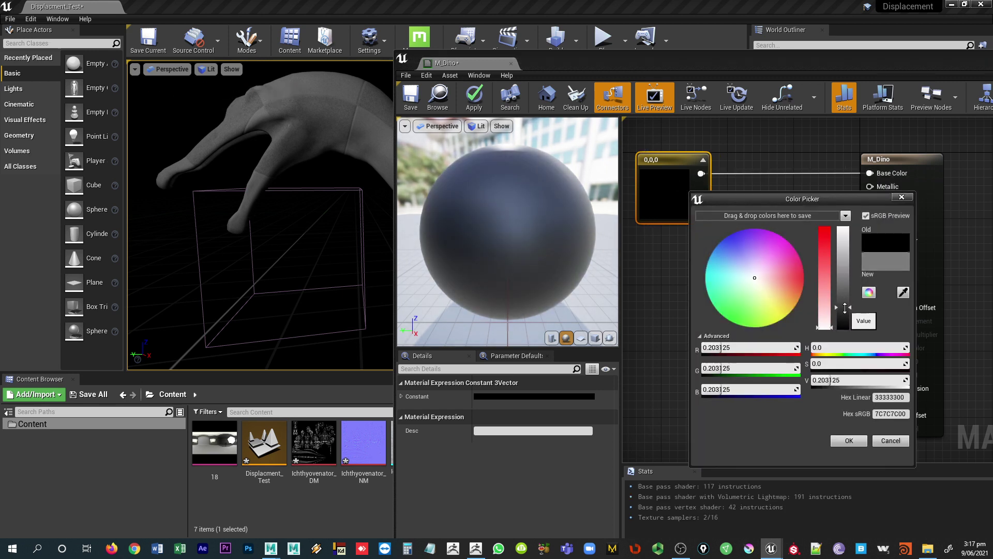
pyautogui.click(849, 440)
# - Apply the grey base colour change to M_Dino
pyautogui.click(474, 97)
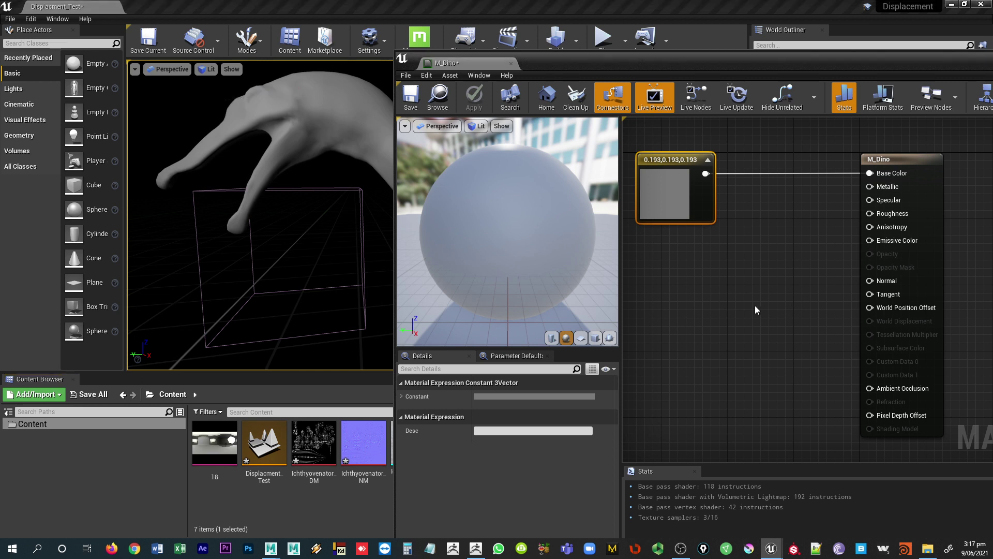
pyautogui.click(726, 289)
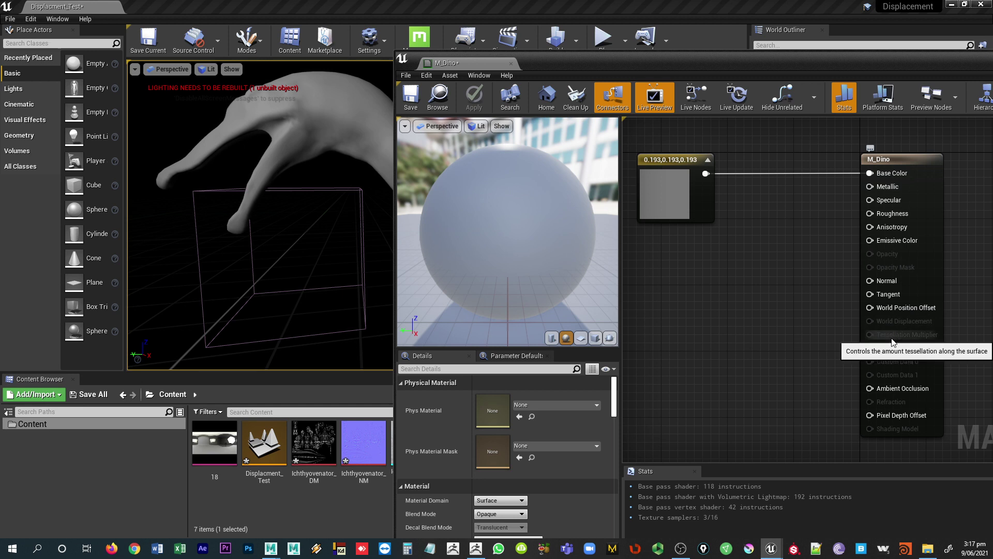
pyautogui.click(885, 161)
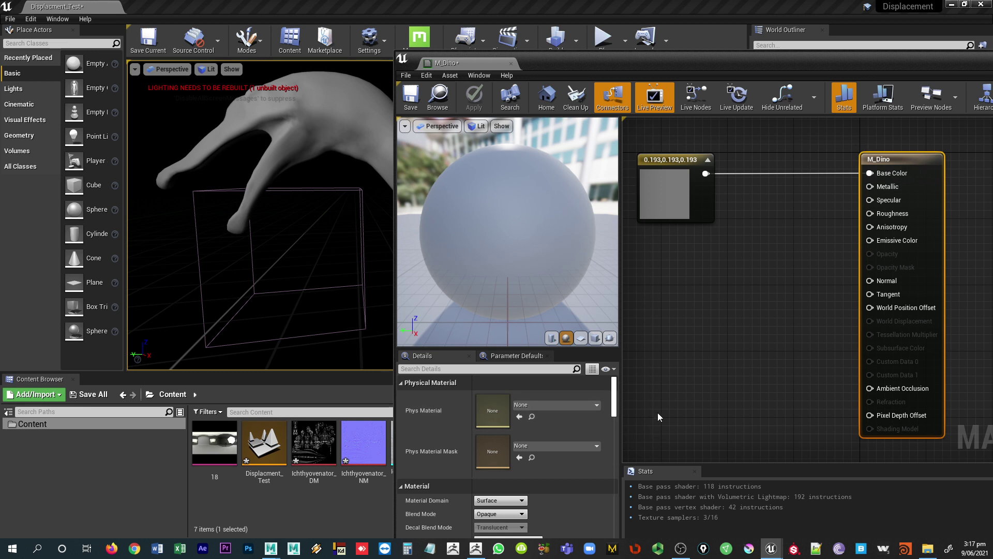
# - Set M_Dino's D3D11 Tessellation Mode to PN Triangles with Max Displacement 6.0
pyautogui.moveTo(615, 404)
pyautogui.mouseDown()
pyautogui.moveTo(613, 507)
pyautogui.moveTo(600, 526)
pyautogui.mouseUp()
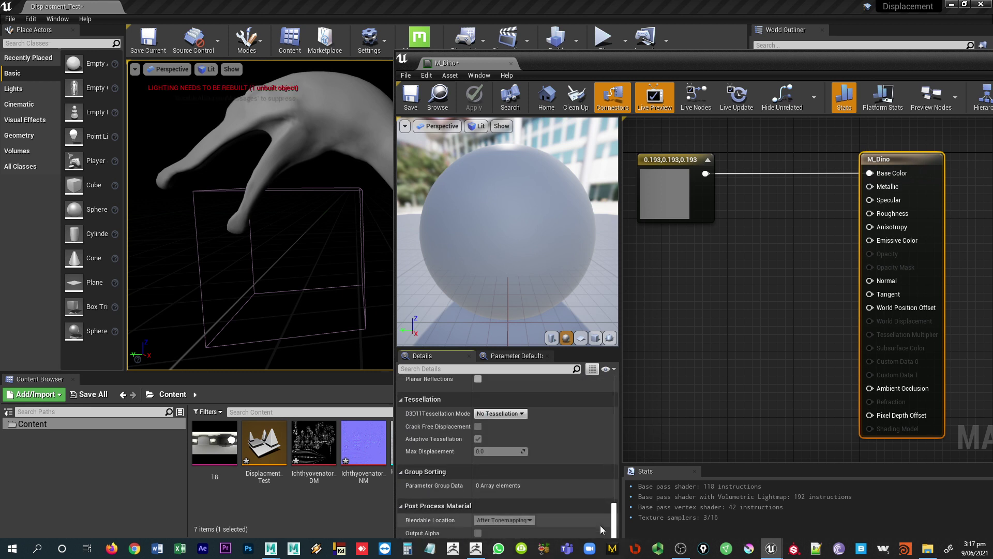
pyautogui.click(496, 414)
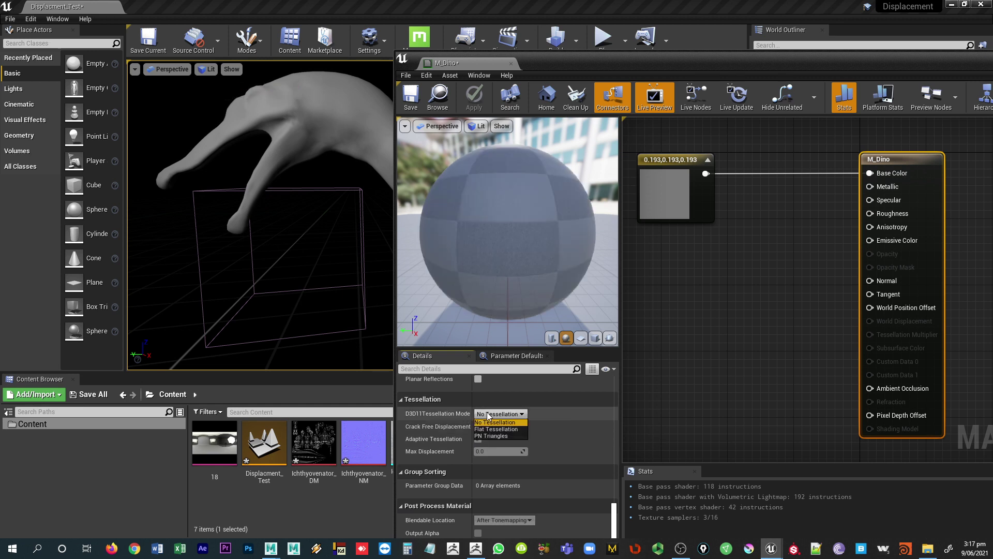
pyautogui.click(499, 436)
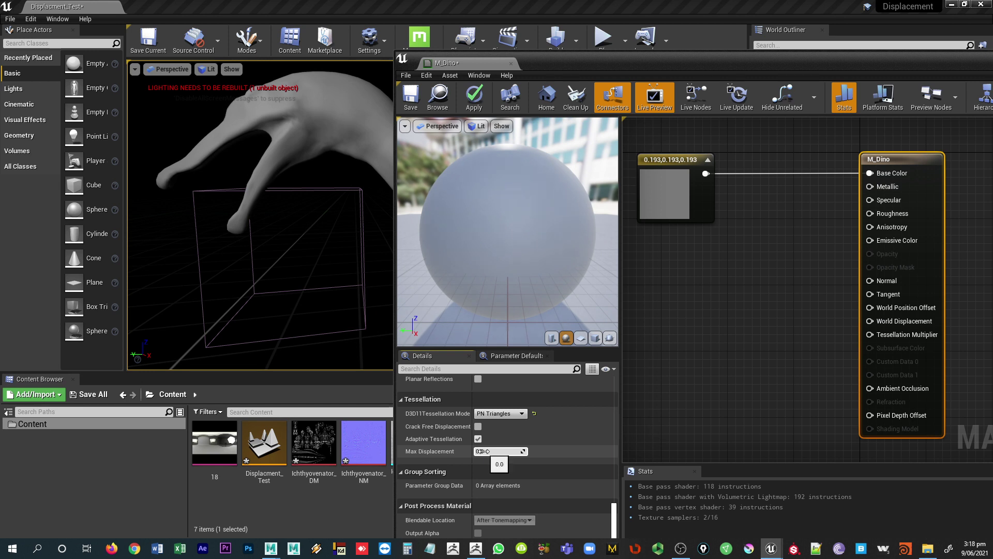
pyautogui.write('6')
pyautogui.press('Return')
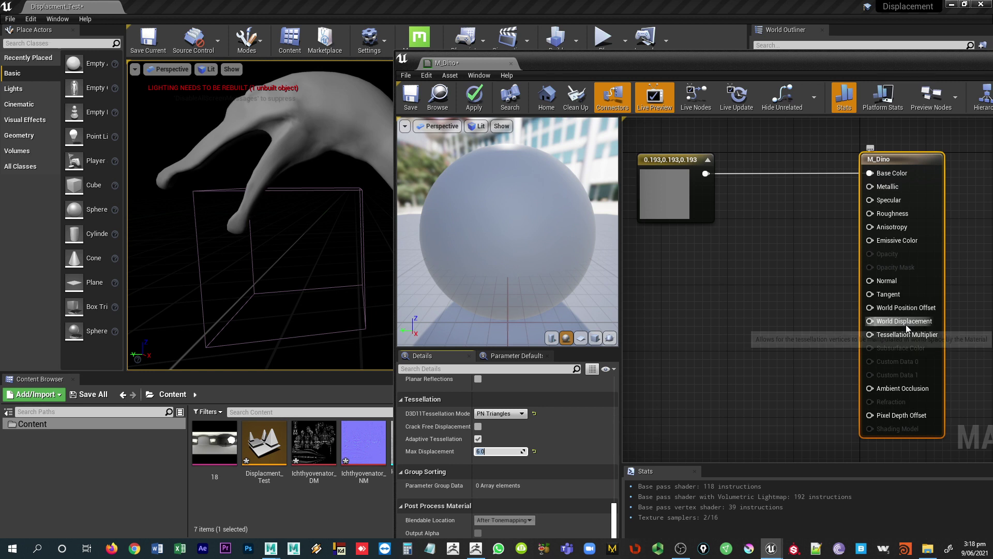
pyautogui.click(738, 300)
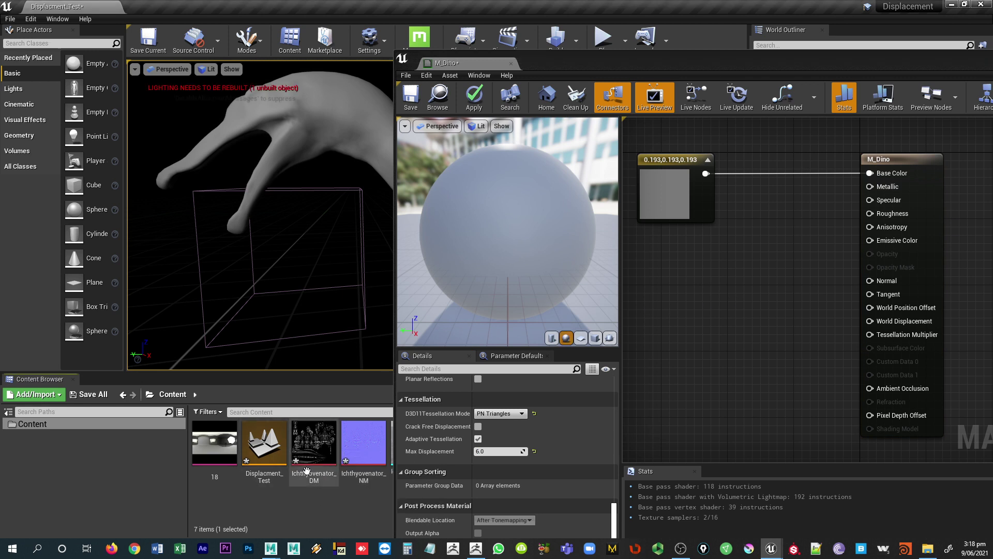
# - Add the Ichthyovenator_DM texture sample and a Multiply node to the graph
pyautogui.moveTo(307, 471); pyautogui.dragTo(687, 278)
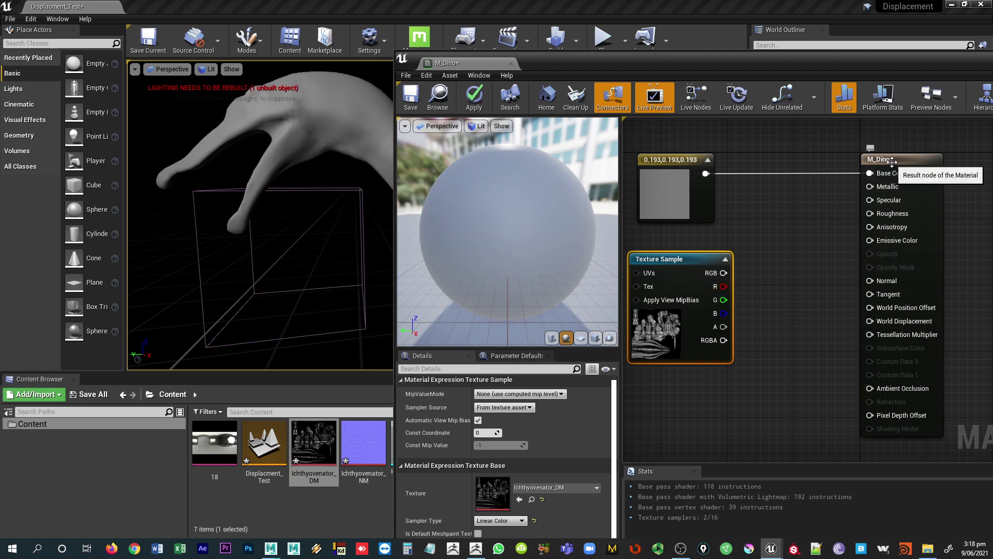
pyautogui.moveTo(877, 169); pyautogui.dragTo(902, 171)
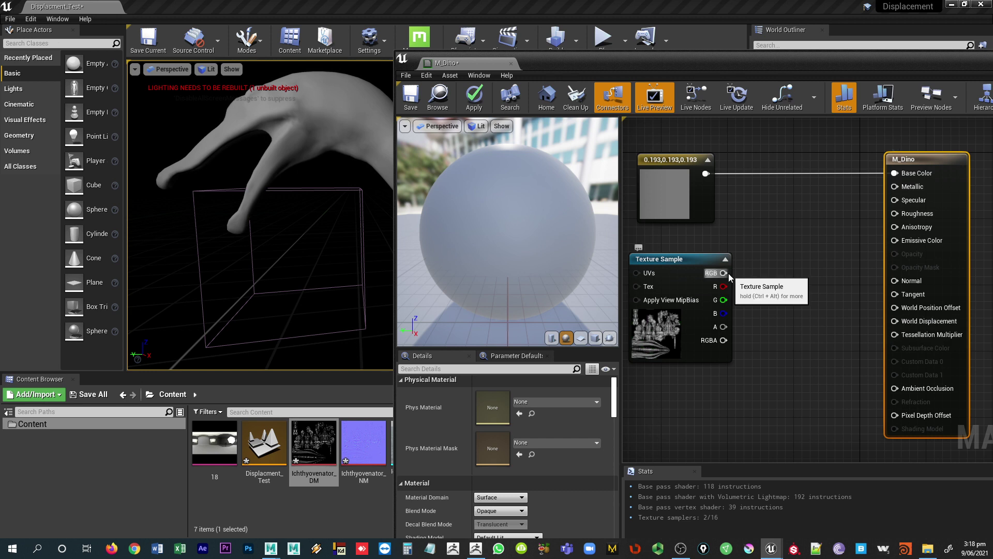
pyautogui.click(759, 281)
pyautogui.rightClick(788, 302)
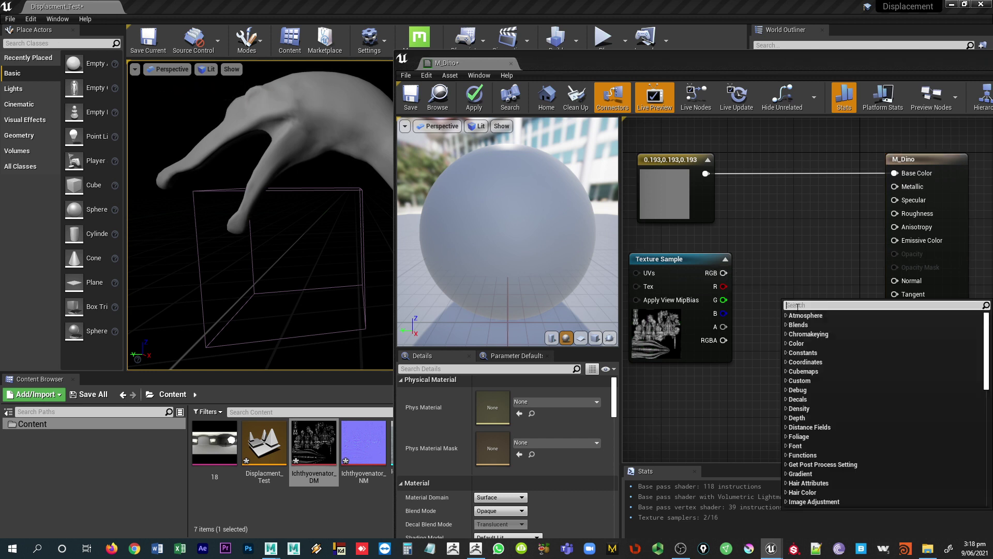
pyautogui.write('mult')
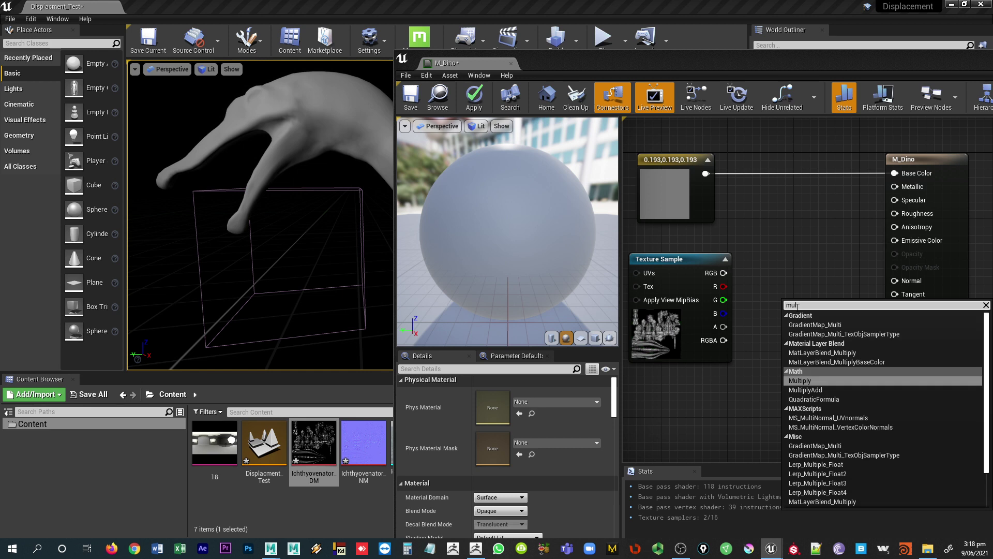
pyautogui.write('iply')
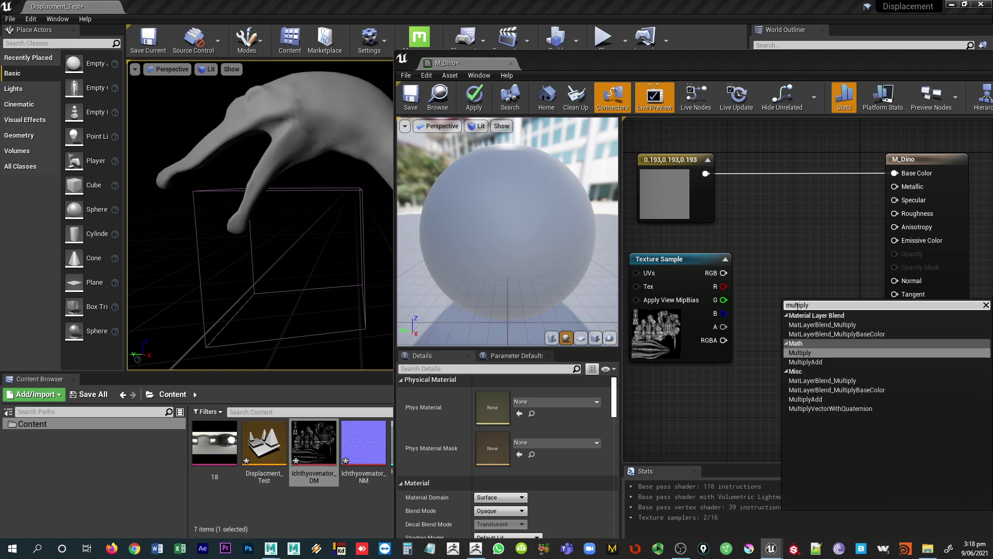
pyautogui.click(822, 352)
pyautogui.moveTo(816, 307); pyautogui.dragTo(794, 337)
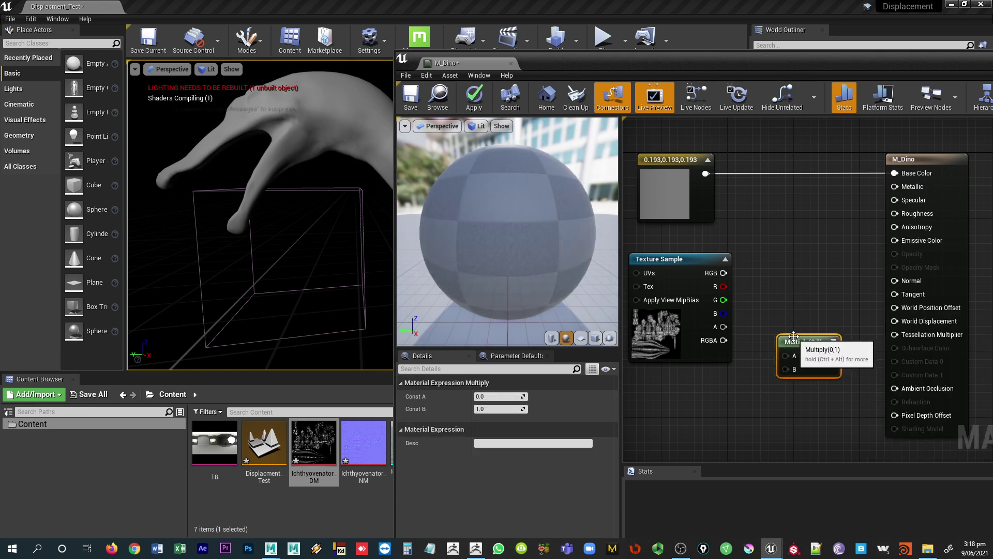
pyautogui.click(795, 284)
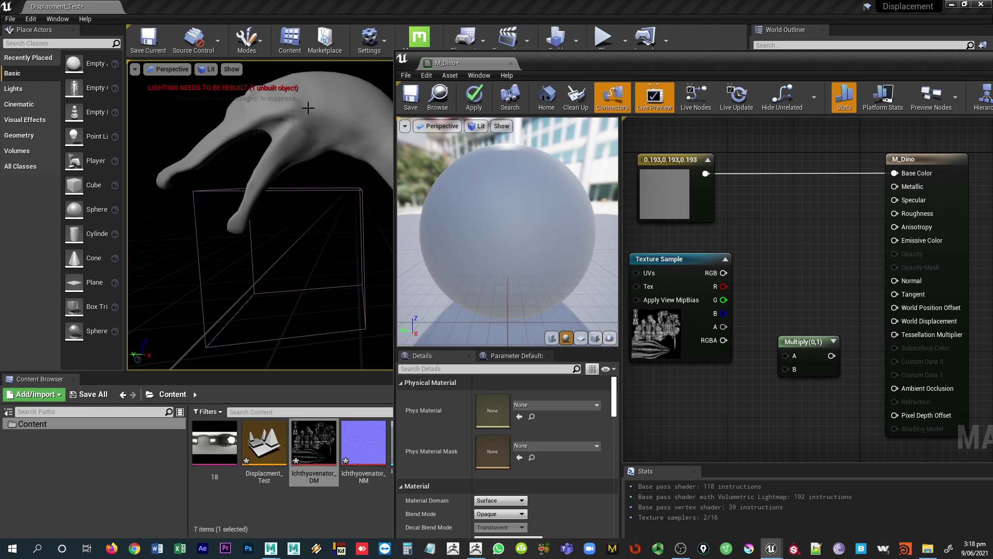
# - Add a VertexNormalWS node into Multiply A and wire the texture's RGB into Multiply B
pyautogui.rightClick(778, 276)
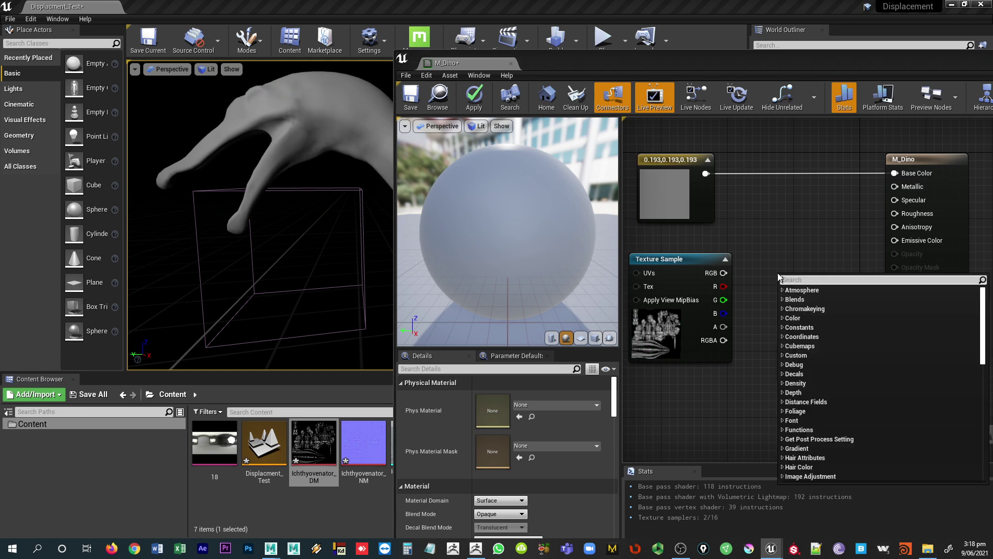
pyautogui.write('vertex')
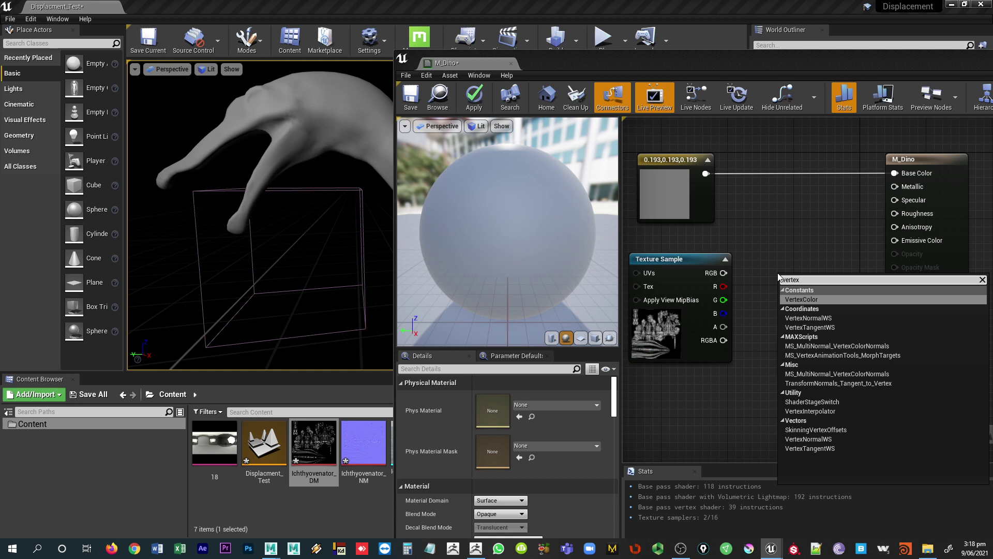
pyautogui.click(824, 319)
pyautogui.moveTo(799, 282); pyautogui.dragTo(782, 259)
pyautogui.click(810, 342)
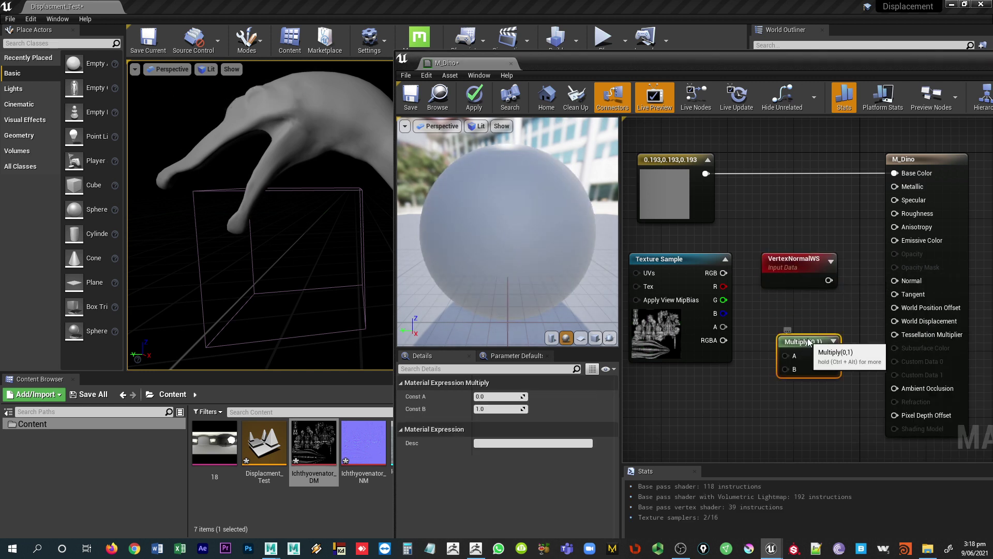
pyautogui.moveTo(809, 341); pyautogui.dragTo(835, 325)
pyautogui.moveTo(800, 266); pyautogui.dragTo(783, 250)
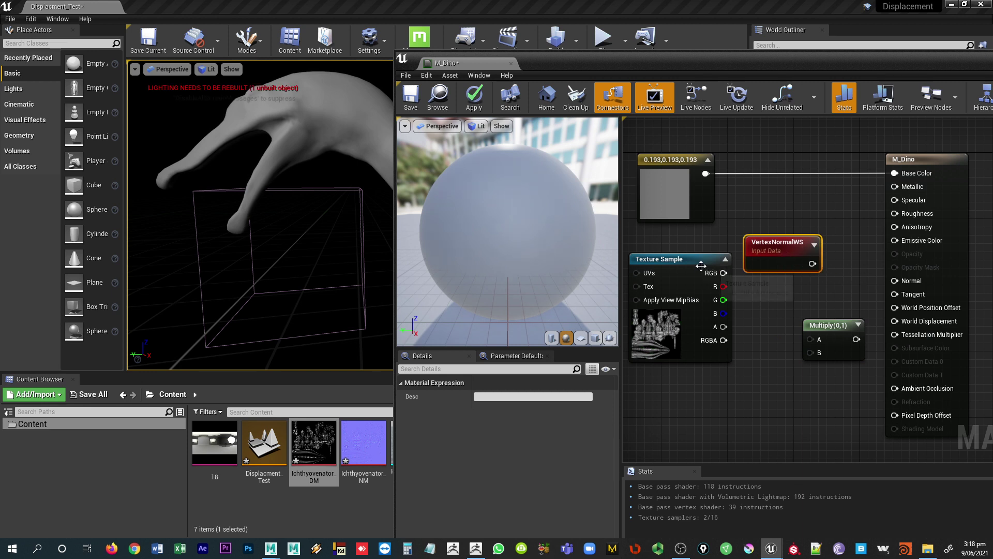
pyautogui.moveTo(701, 265); pyautogui.dragTo(733, 250)
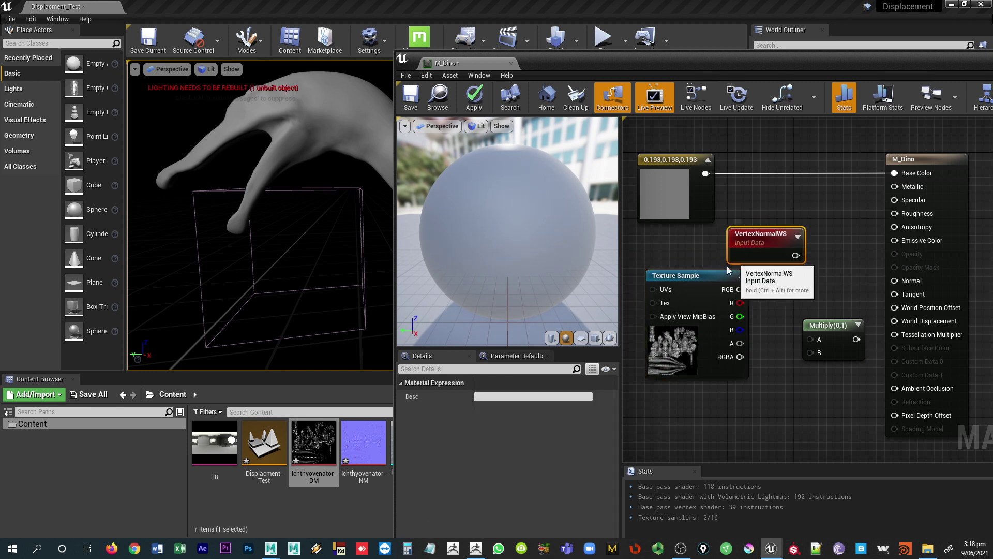
pyautogui.moveTo(673, 277); pyautogui.dragTo(672, 285)
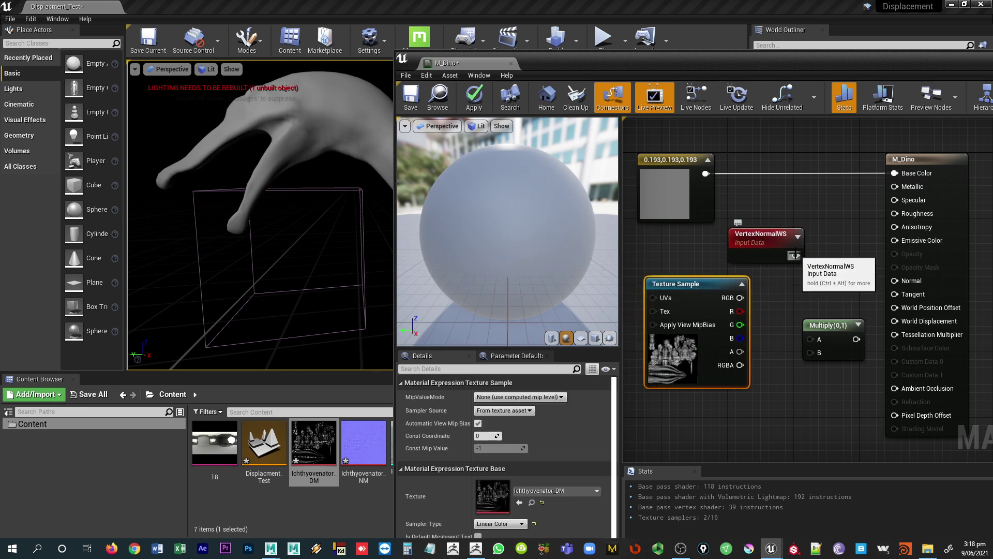
pyautogui.moveTo(795, 255); pyautogui.dragTo(809, 339)
pyautogui.moveTo(741, 297); pyautogui.dragTo(895, 321)
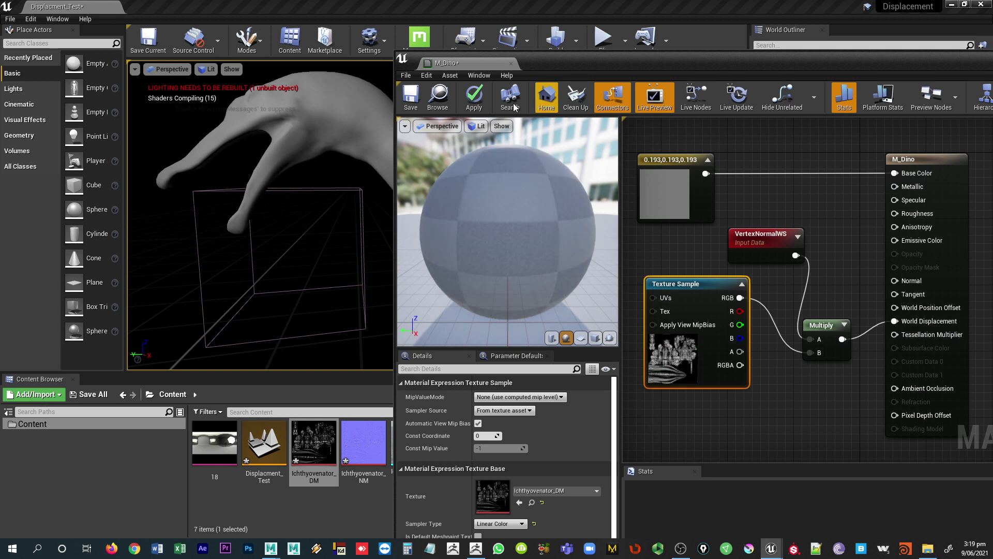
# - Apply the displacement setup and orbit the level view around the dinosaur
pyautogui.click(475, 98)
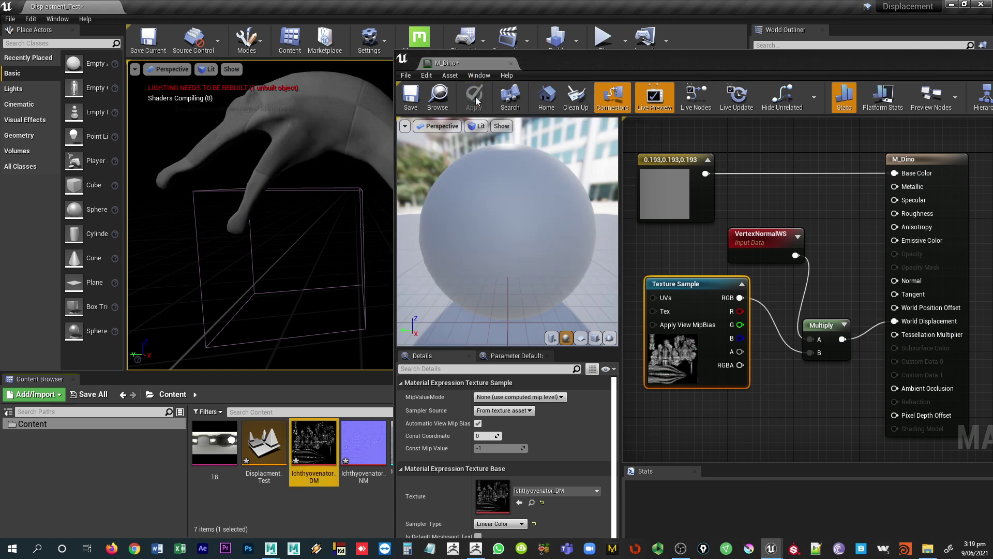
pyautogui.moveTo(534, 78); pyautogui.dragTo(633, 81)
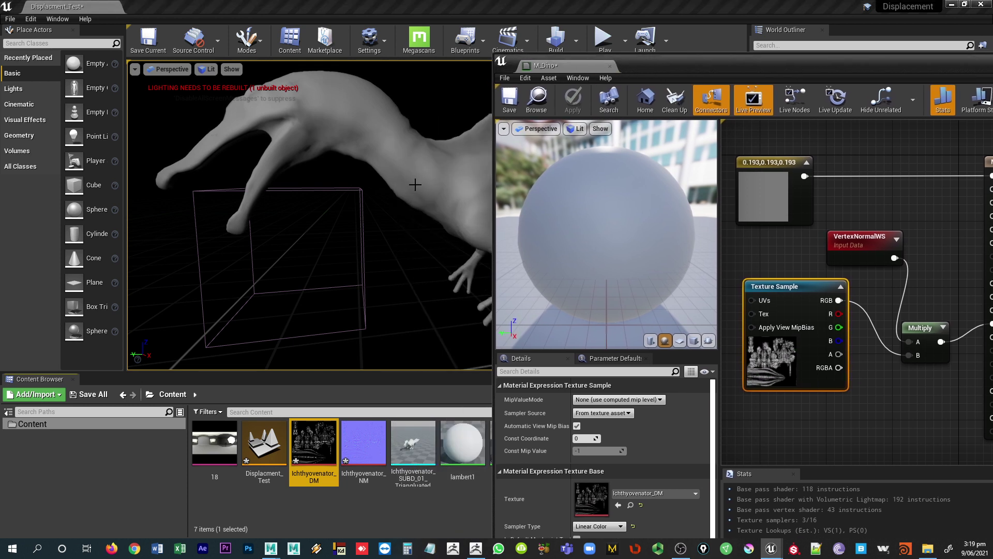
pyautogui.moveTo(412, 188); pyautogui.dragTo(411, 190, button='right')
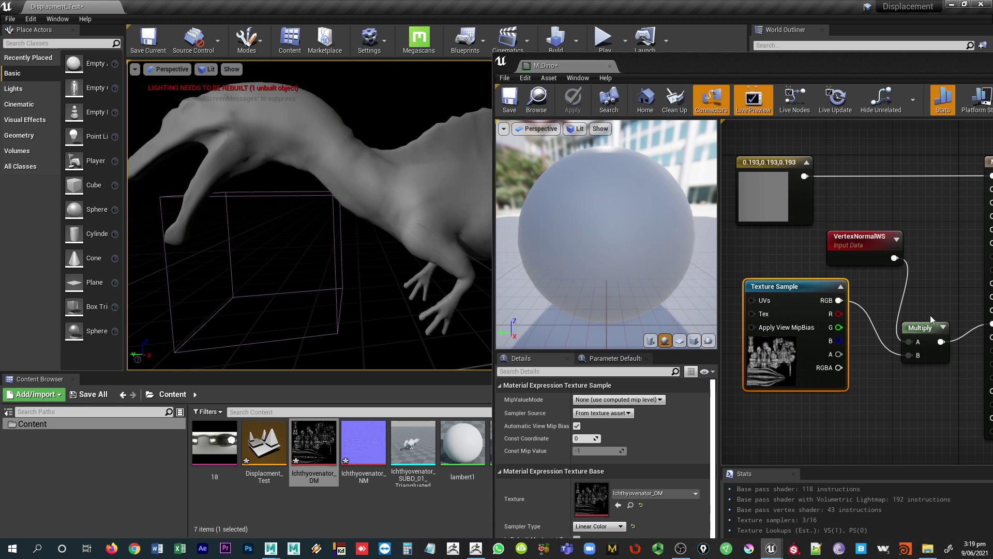
# - Rearrange the Texture Sample, VertexNormalWS and Multiply nodes into a tidier layout
pyautogui.moveTo(841, 333); pyautogui.dragTo(841, 317)
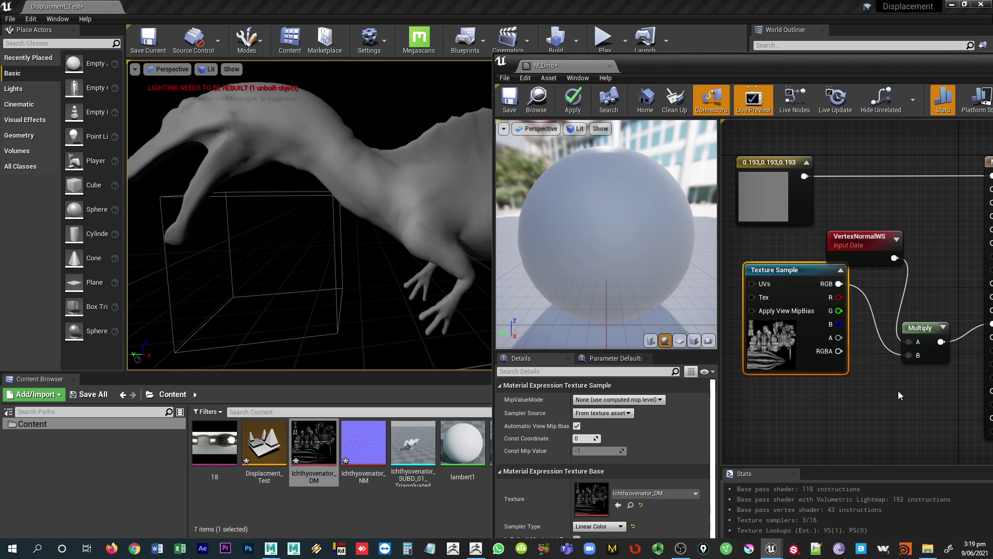
pyautogui.moveTo(799, 270); pyautogui.dragTo(800, 295)
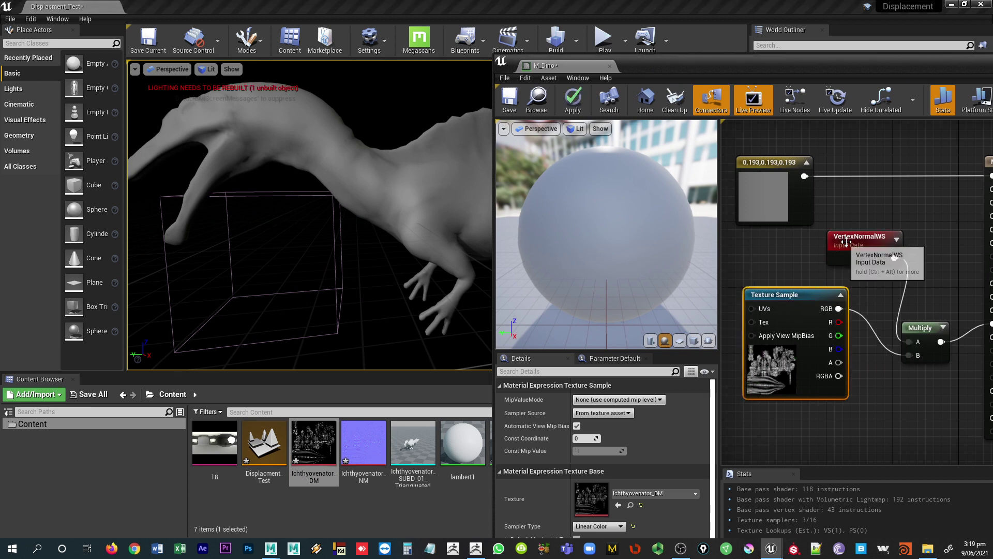
pyautogui.moveTo(859, 244); pyautogui.dragTo(858, 228)
pyautogui.moveTo(921, 334); pyautogui.dragTo(930, 318)
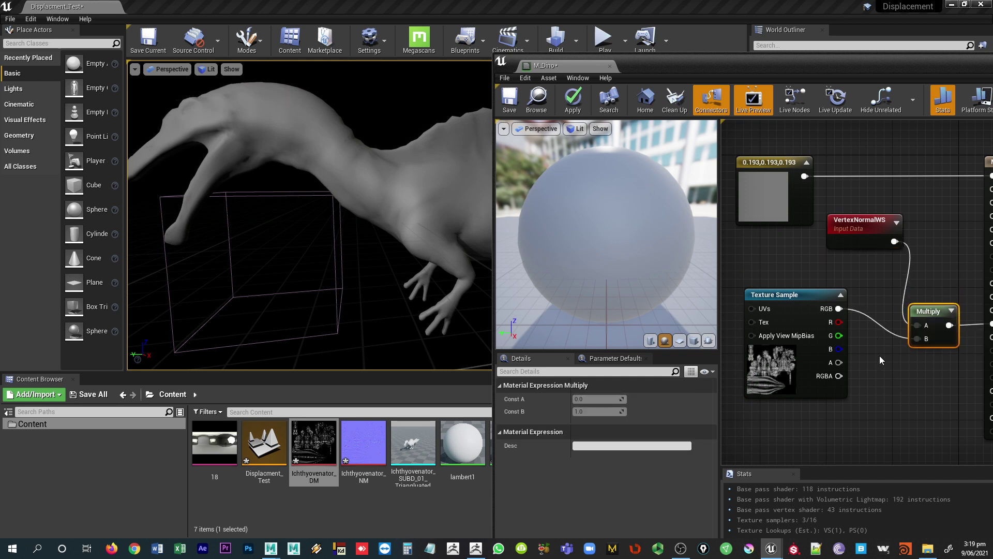
pyautogui.moveTo(877, 353); pyautogui.dragTo(873, 303, button='right')
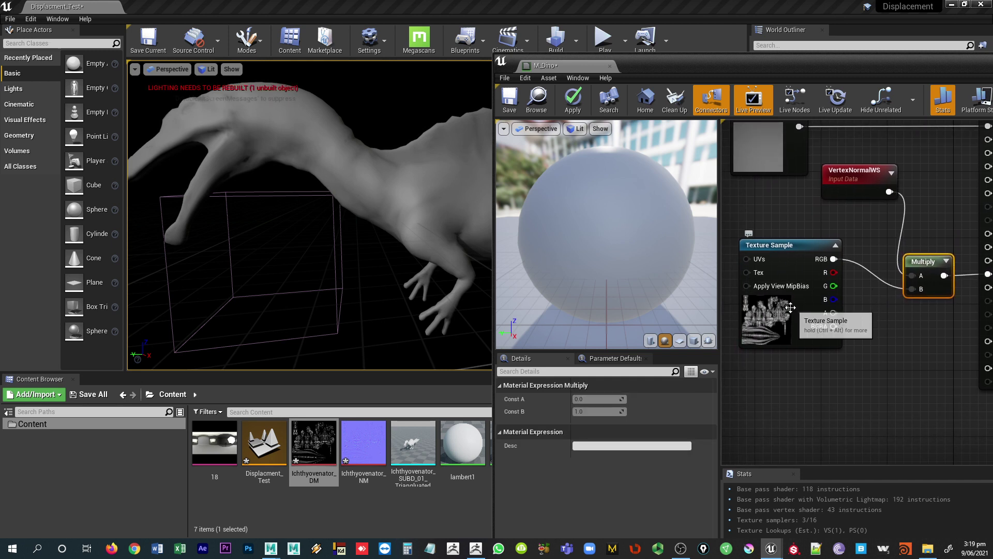
pyautogui.click(853, 378)
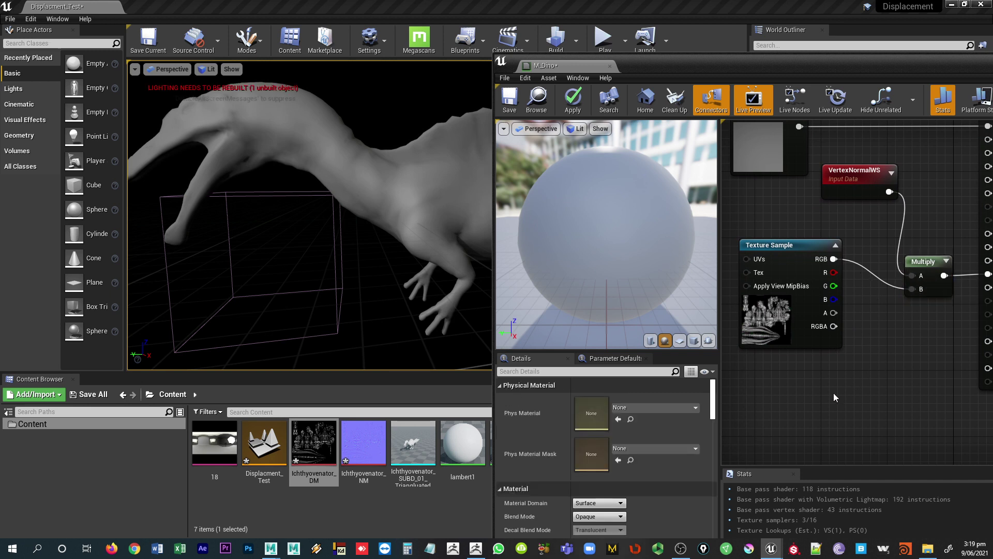
# - Add a second Multiply node below the first
pyautogui.rightClick(814, 387)
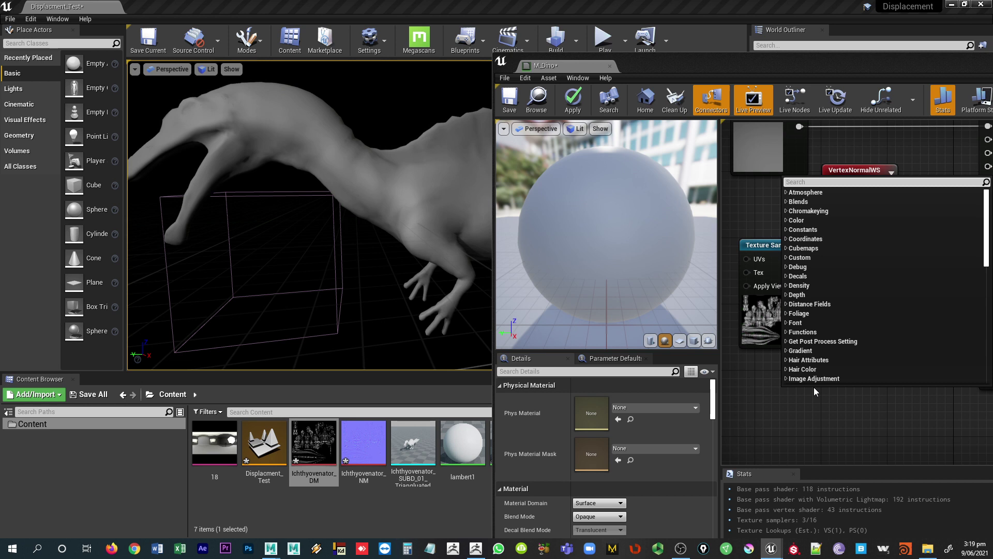
pyautogui.write('multiply')
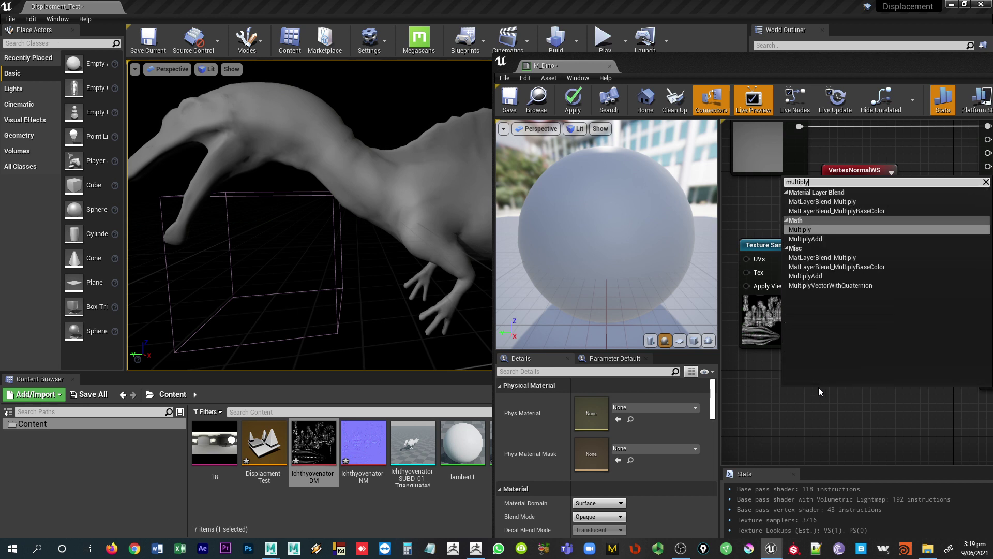
pyautogui.click(828, 230)
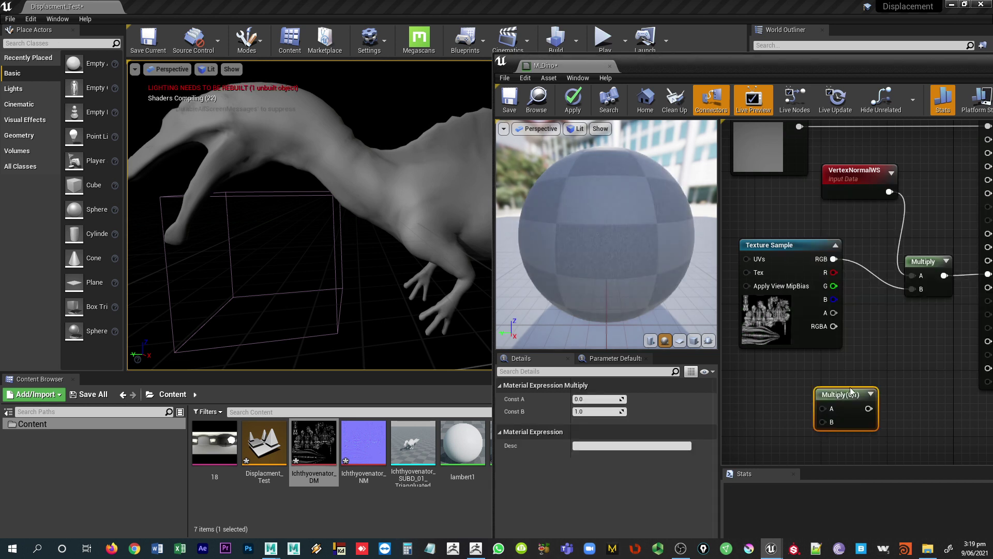
pyautogui.moveTo(862, 392); pyautogui.dragTo(861, 414)
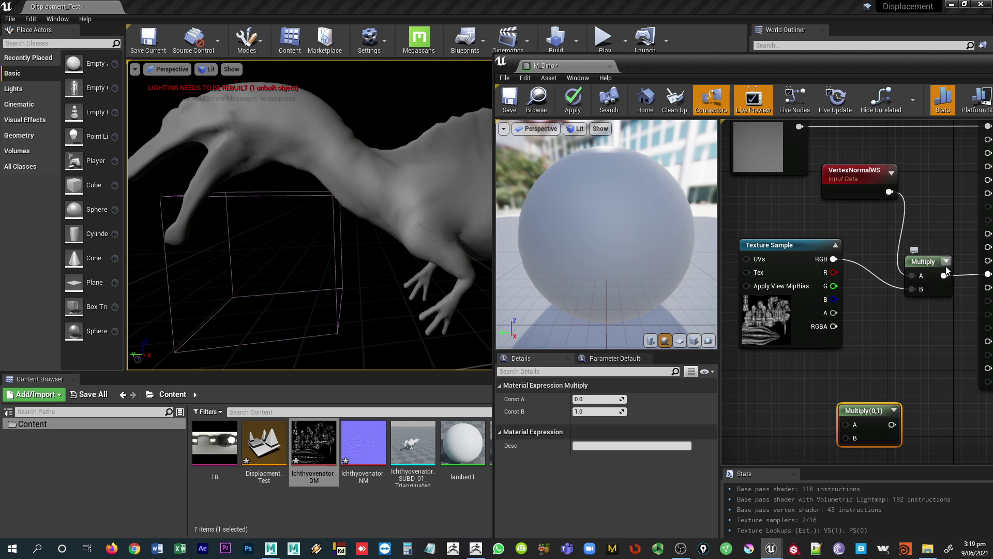
pyautogui.click(823, 372)
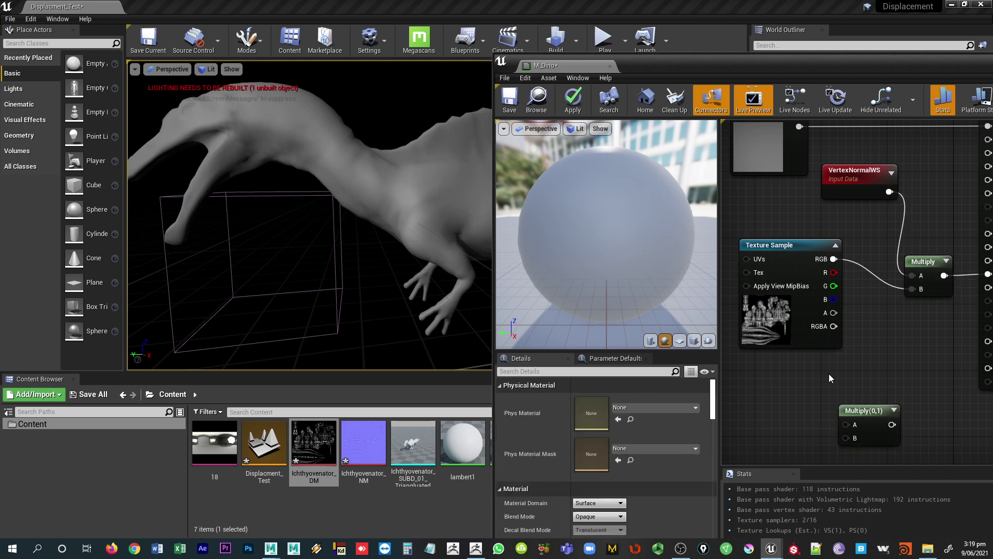
# - Add scalar parameter Param (default 1.0, slider 0 to 6) and connect it to the lower Multiply's B
pyautogui.rightClick(830, 373)
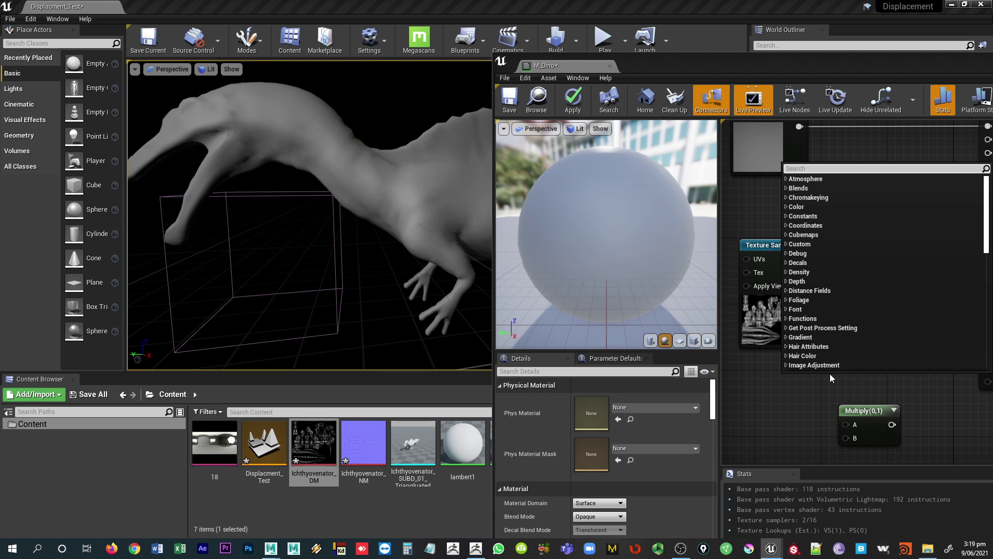
pyautogui.write('scala')
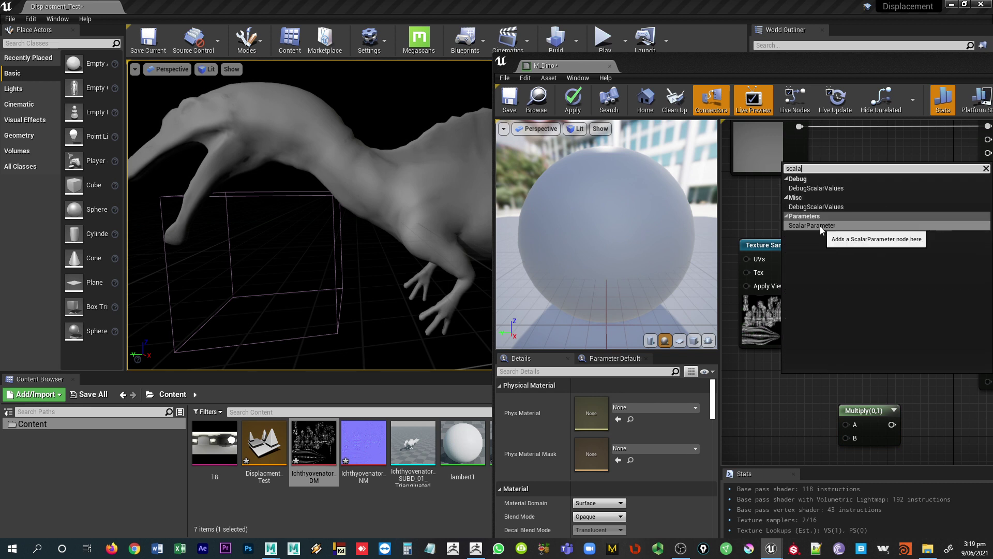
pyautogui.click(820, 226)
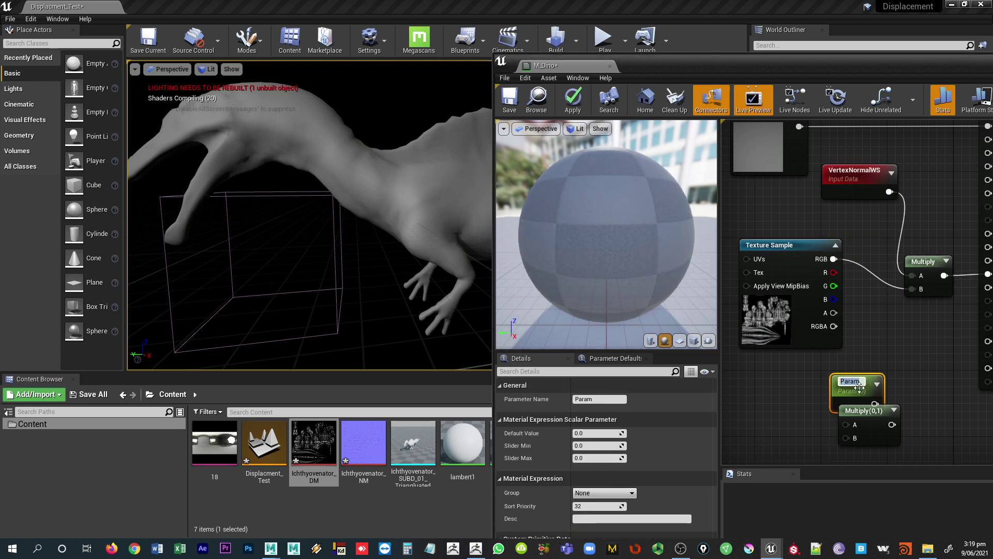
pyautogui.moveTo(838, 393); pyautogui.dragTo(770, 414)
pyautogui.moveTo(865, 411); pyautogui.dragTo(890, 369)
pyautogui.moveTo(776, 406); pyautogui.dragTo(792, 415)
pyautogui.click(593, 433)
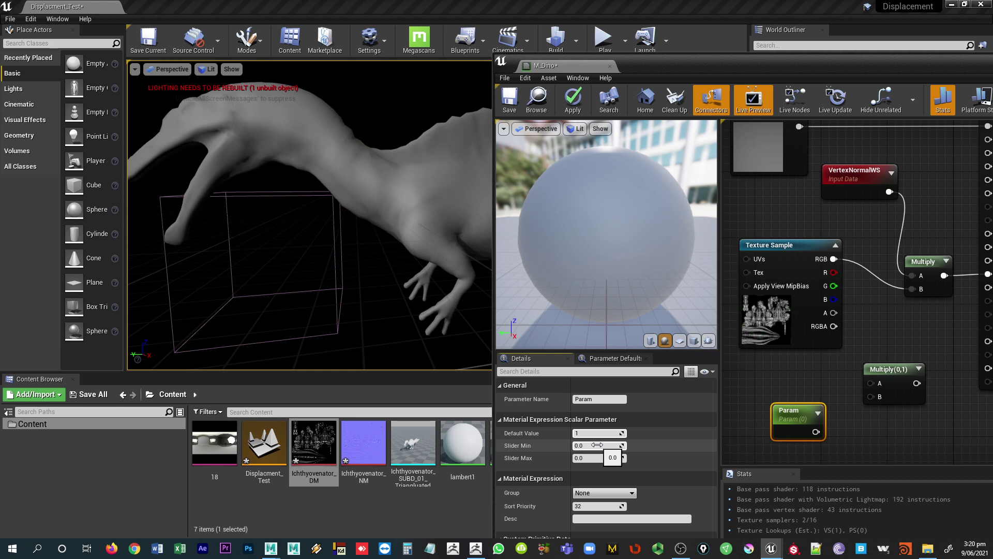
pyautogui.click(597, 445)
pyautogui.write('0')
pyautogui.press('Tab')
pyautogui.press('Return')
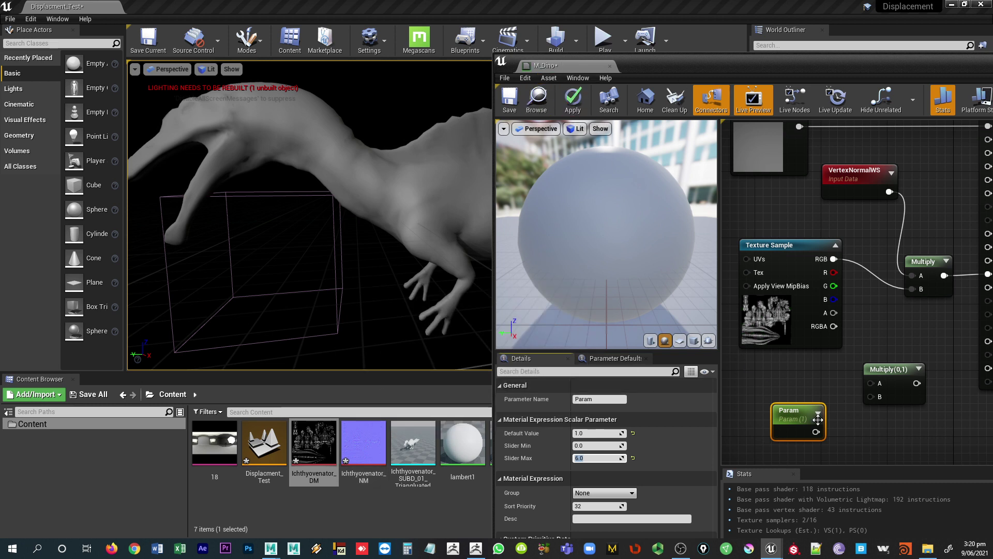
pyautogui.moveTo(816, 431); pyautogui.dragTo(870, 397)
# - Wire texture RGB into the lower Multiply, feed it into the upper Multiply, and apply
pyautogui.moveTo(834, 259)
pyautogui.mouseDown()
pyautogui.moveTo(880, 310)
pyautogui.moveTo(863, 391)
pyautogui.mouseUp()
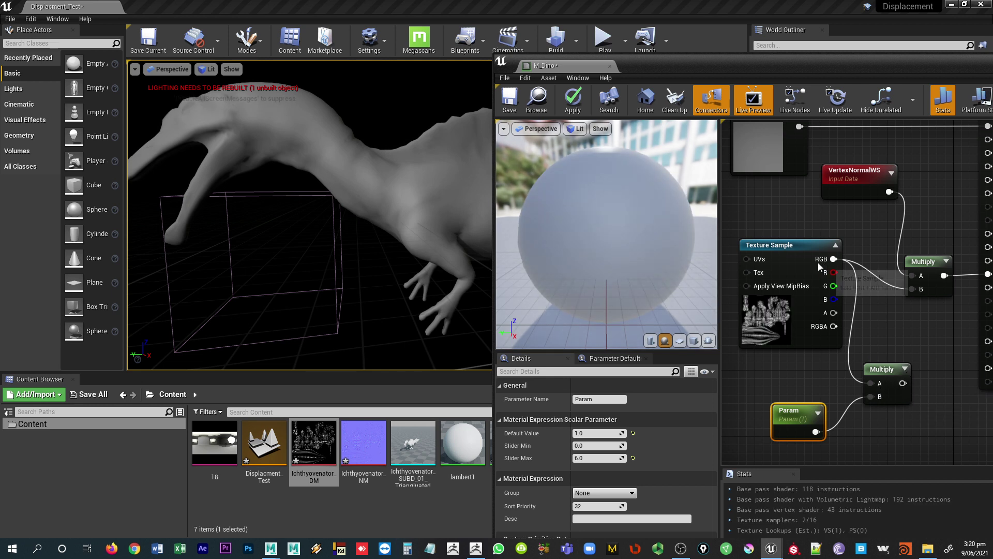
pyautogui.moveTo(902, 383); pyautogui.dragTo(909, 291)
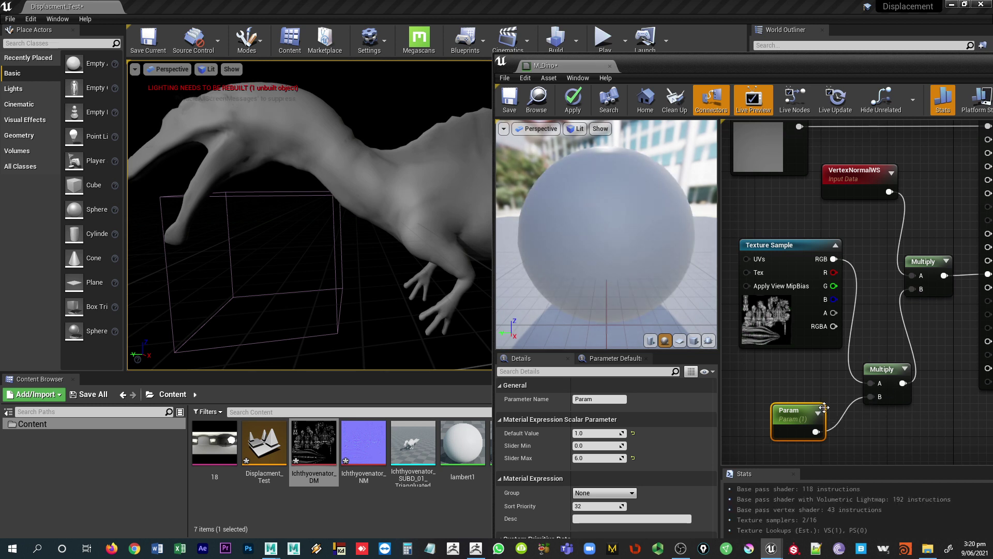
pyautogui.click(573, 100)
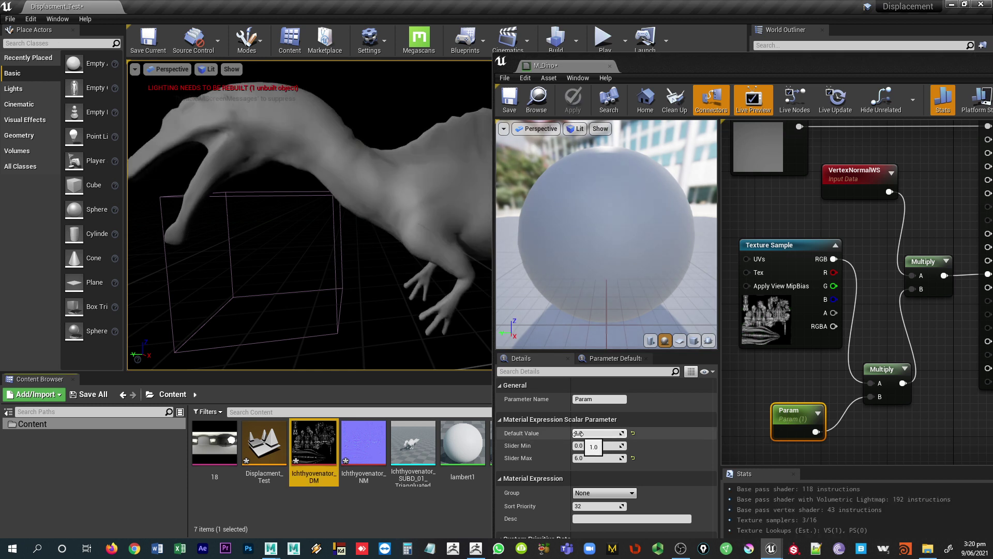
# - Try Param displacement strengths of 1, 2, 1 and 1.2, ending back at 1
pyautogui.moveTo(581, 435)
pyautogui.mouseDown()
pyautogui.moveTo(634, 435)
pyautogui.moveTo(590, 434)
pyautogui.mouseUp()
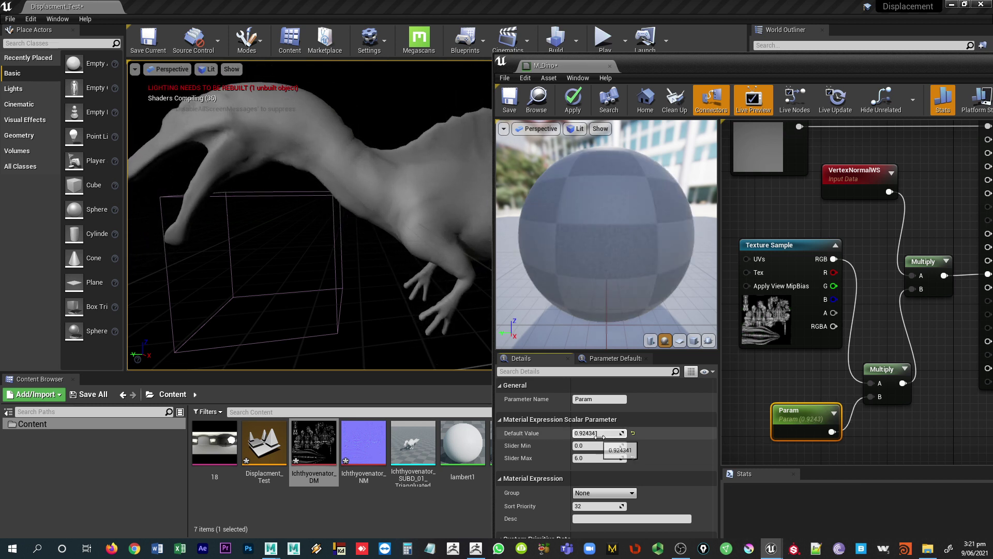
pyautogui.click(601, 434)
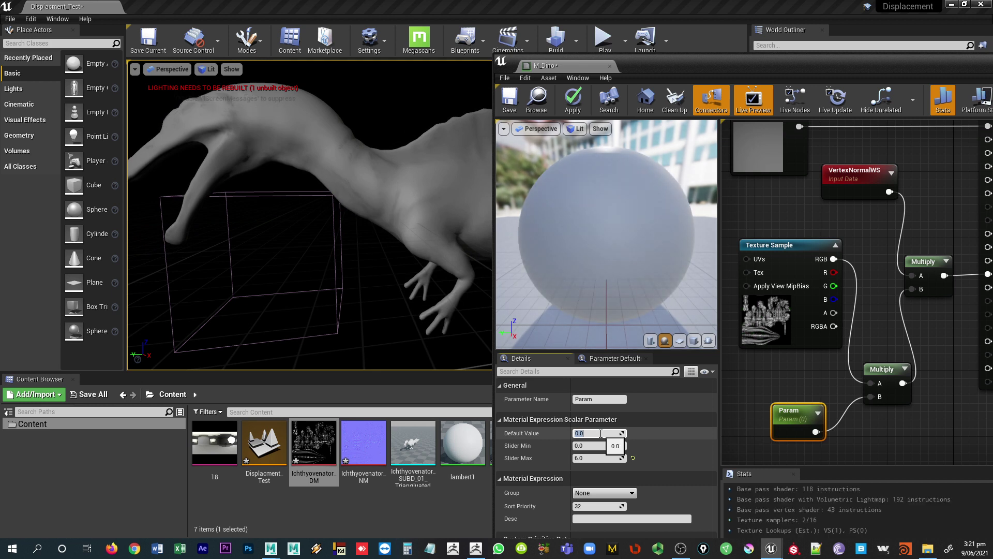
pyautogui.write('1')
pyautogui.press('Return')
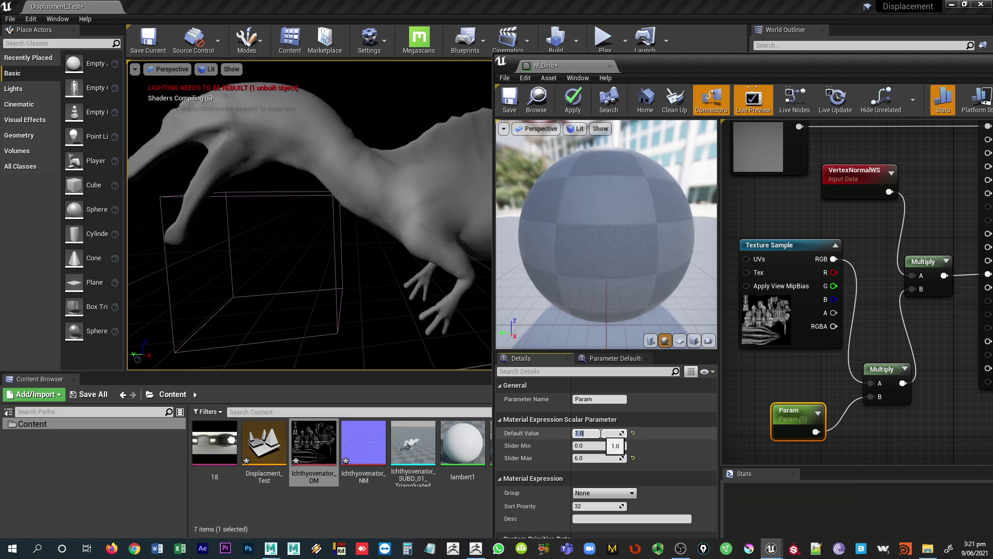
pyautogui.write('2')
pyautogui.press('Return')
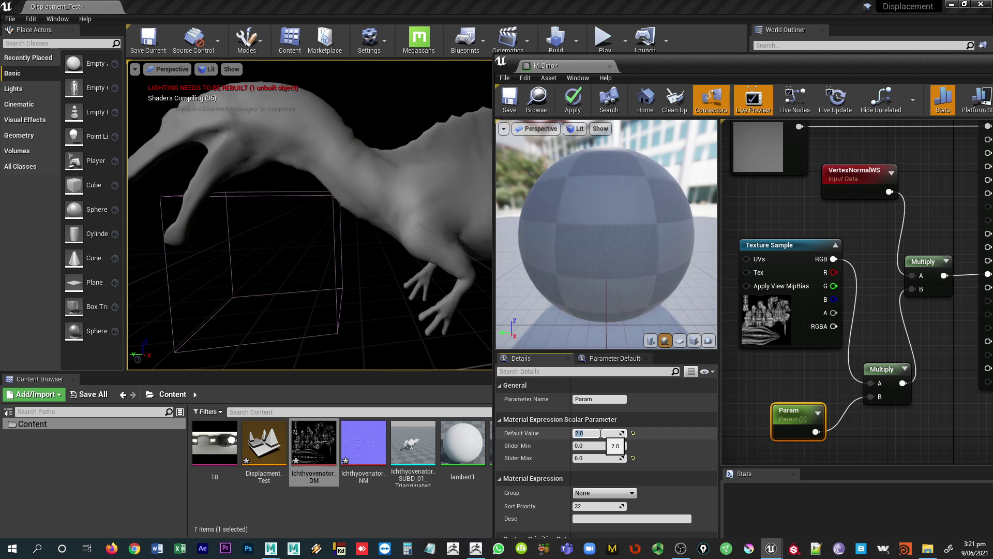
pyautogui.write('1')
pyautogui.press('Return')
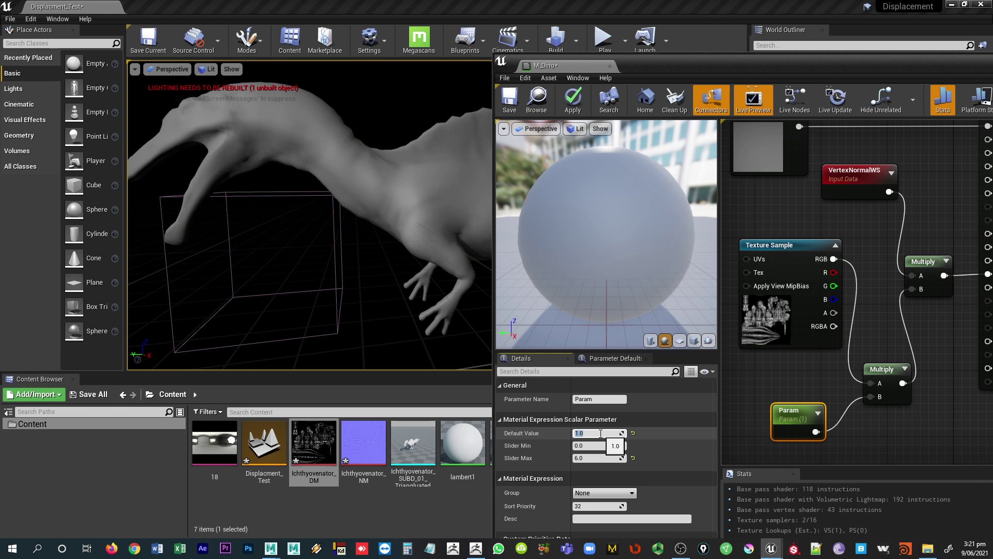
pyautogui.press('Return')
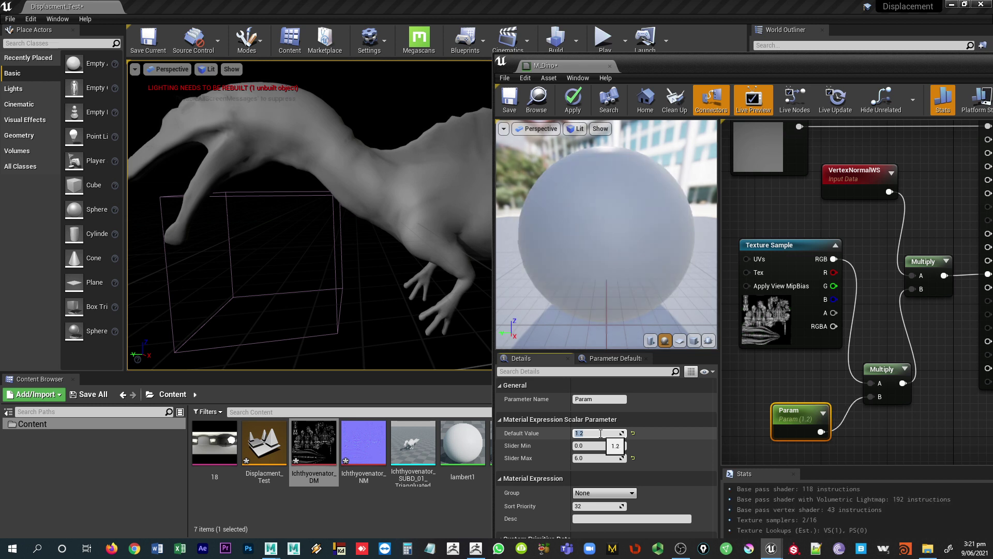
pyautogui.write('1')
pyautogui.press('Return')
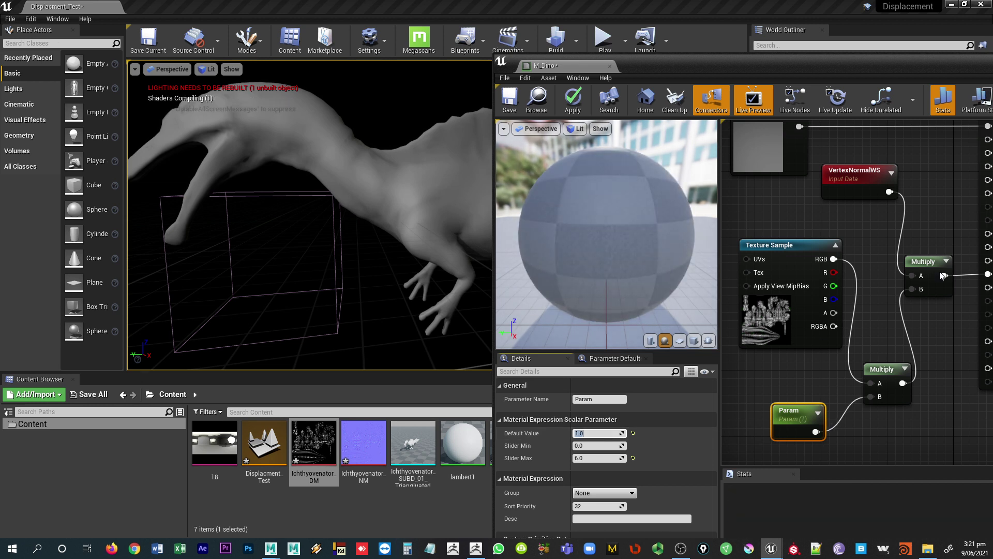
# - Reposition the material editor and tidy the Texture Sample, Multiply and Param nodes
pyautogui.moveTo(888, 227); pyautogui.dragTo(866, 221, button='right')
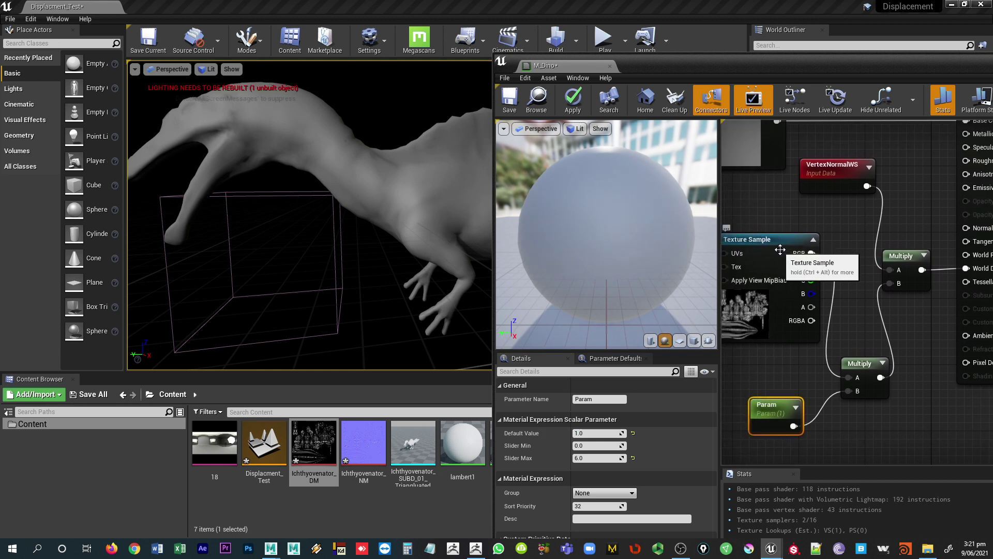
pyautogui.moveTo(765, 62); pyautogui.dragTo(754, 43)
pyautogui.moveTo(801, 221); pyautogui.dragTo(803, 256)
pyautogui.moveTo(839, 340); pyautogui.dragTo(856, 324)
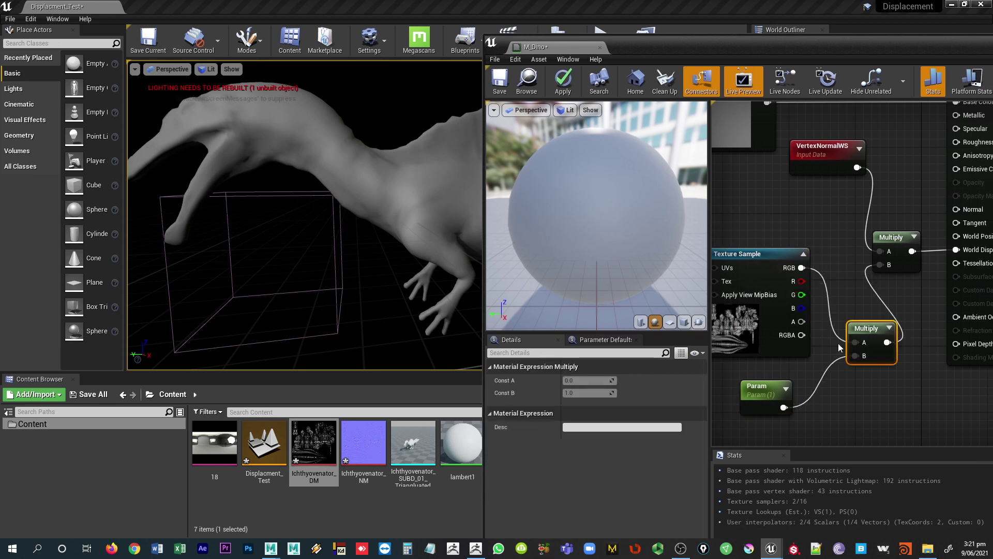
pyautogui.moveTo(767, 393); pyautogui.dragTo(801, 409)
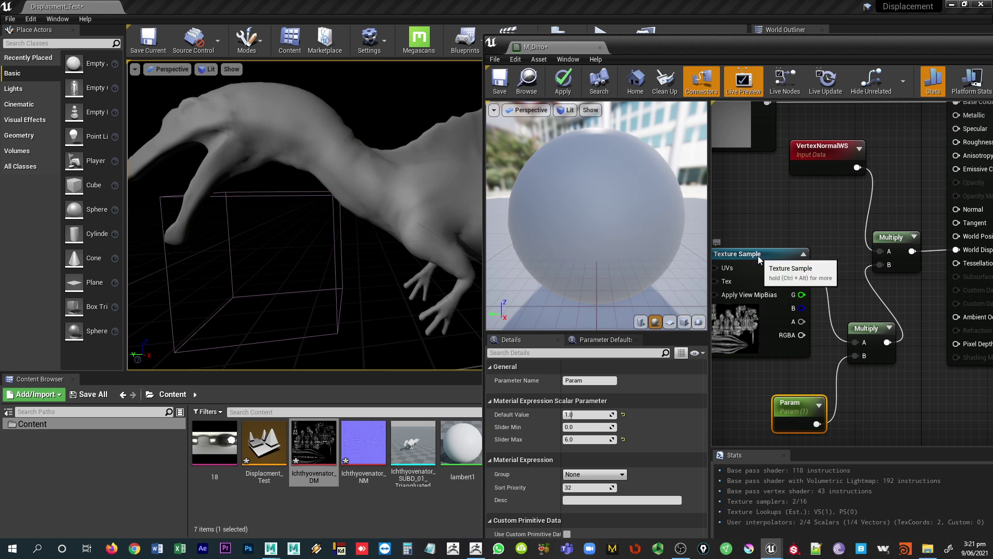
pyautogui.moveTo(732, 271); pyautogui.dragTo(735, 296)
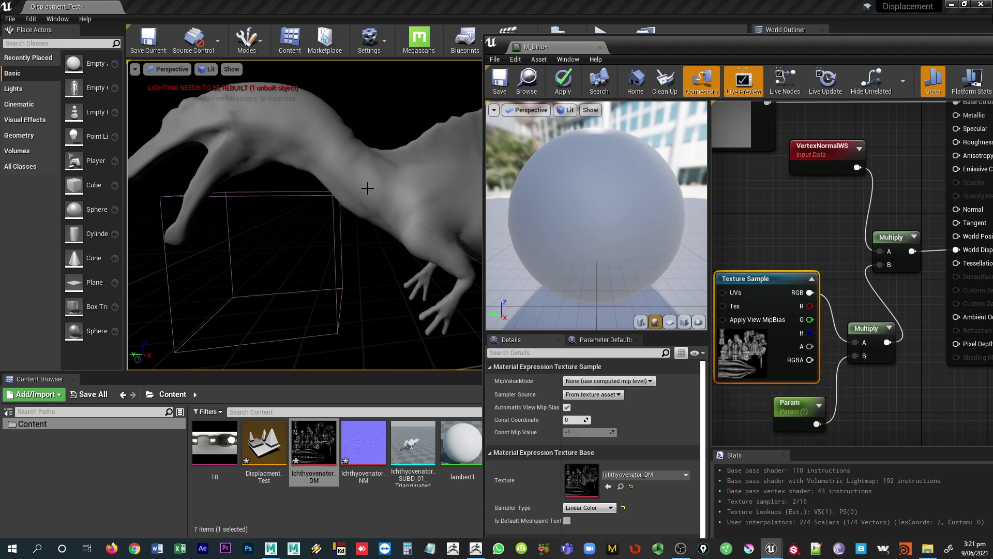
pyautogui.moveTo(745, 278); pyautogui.dragTo(746, 269)
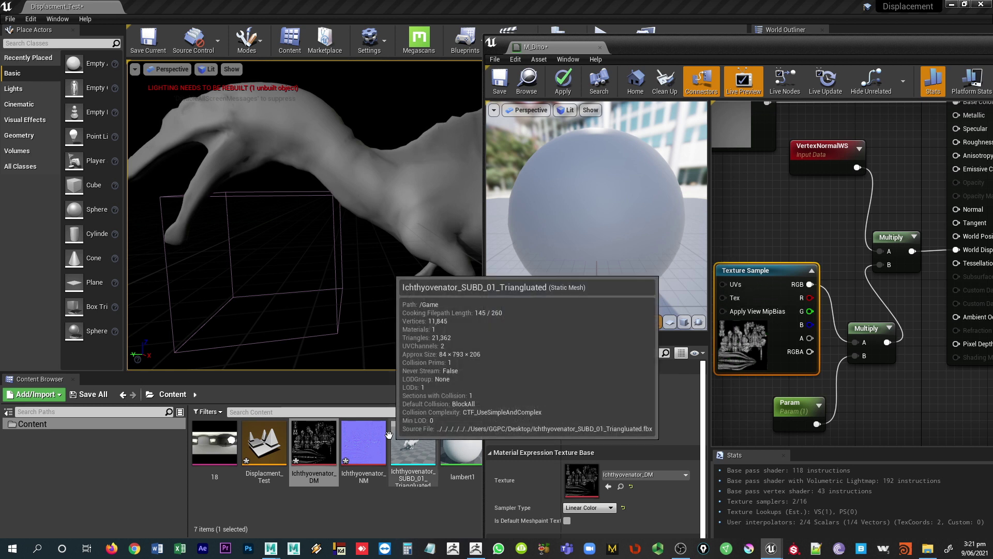
# - Push Param's default to about 5.09, then reset it to 1
pyautogui.moveTo(371, 450)
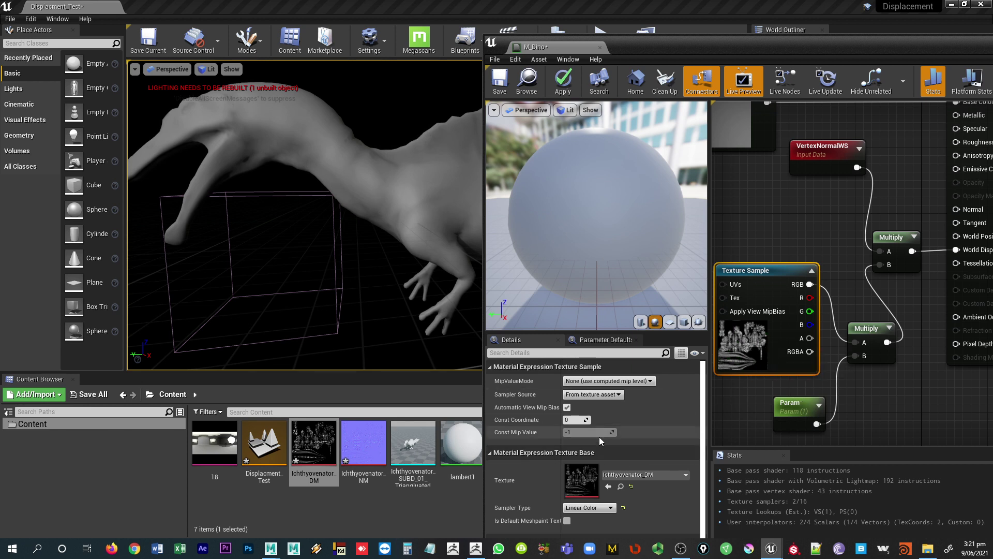
pyautogui.click(799, 409)
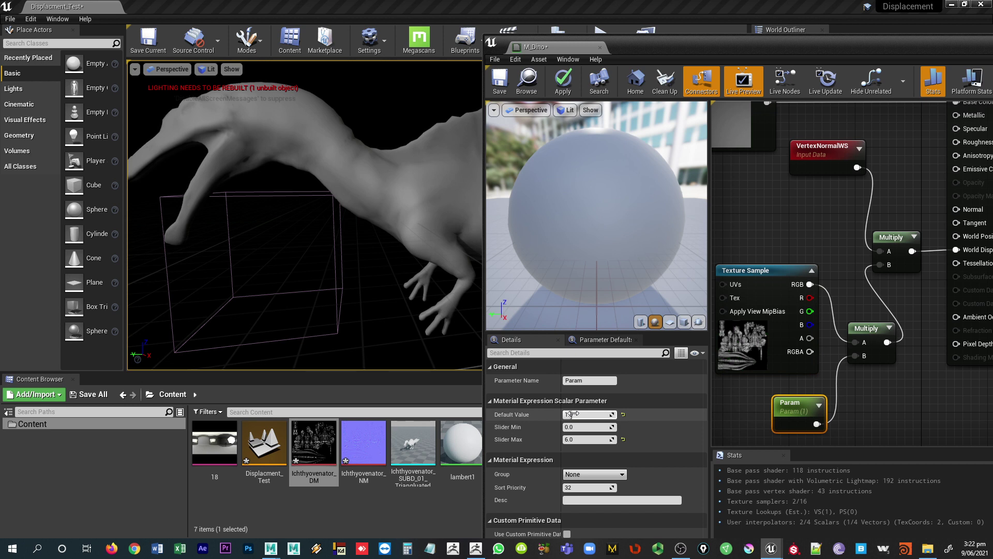
pyautogui.moveTo(581, 414); pyautogui.dragTo(611, 414)
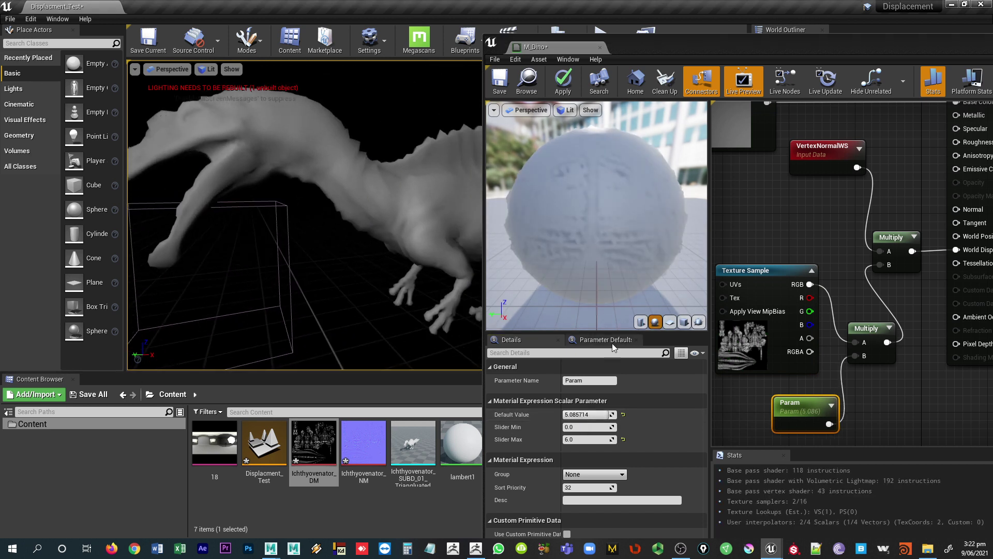
pyautogui.click(574, 415)
pyautogui.write('1')
pyautogui.press('Return')
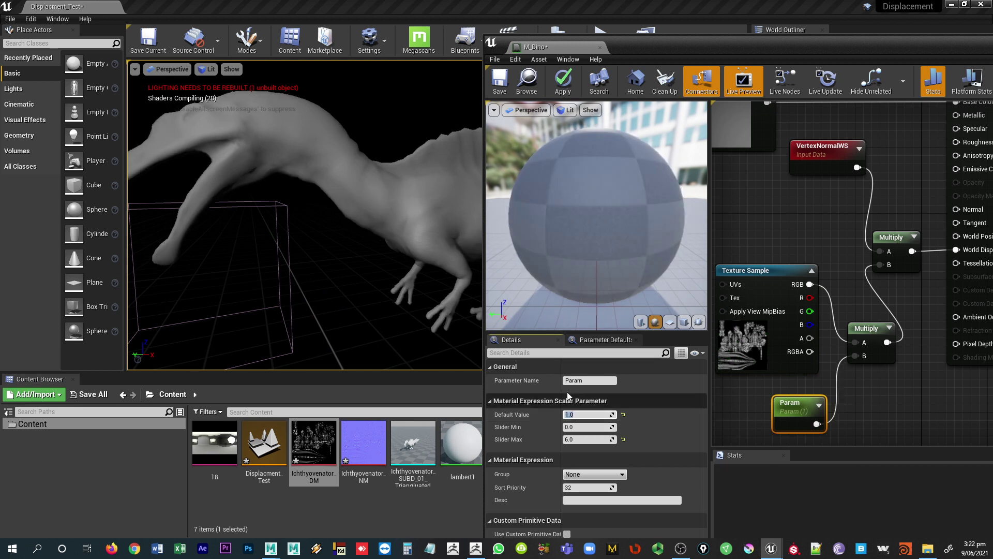
# - Orbit the level camera around the dinosaur and move the VertexNormalWS node down
pyautogui.moveTo(393, 263); pyautogui.dragTo(397, 253, button='right')
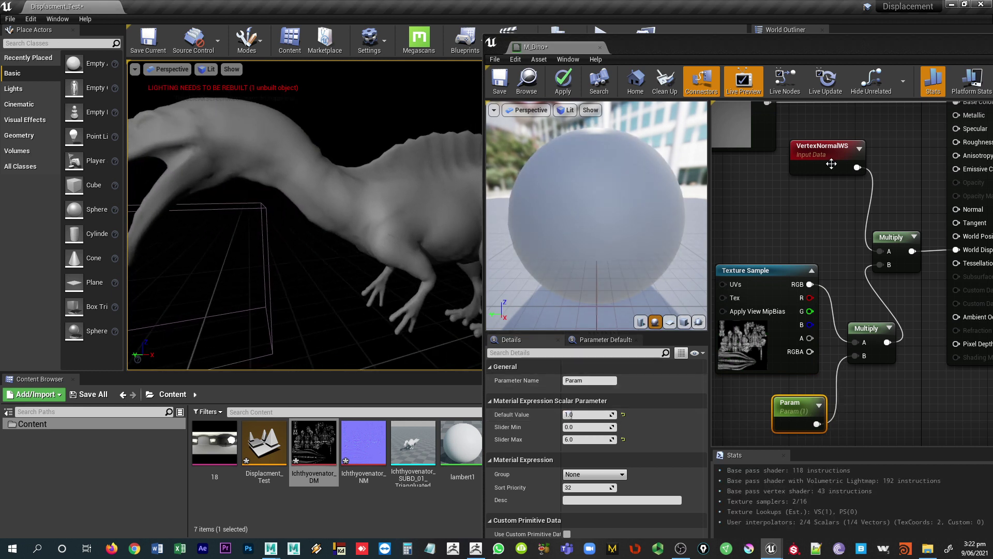
pyautogui.moveTo(828, 162); pyautogui.dragTo(823, 197)
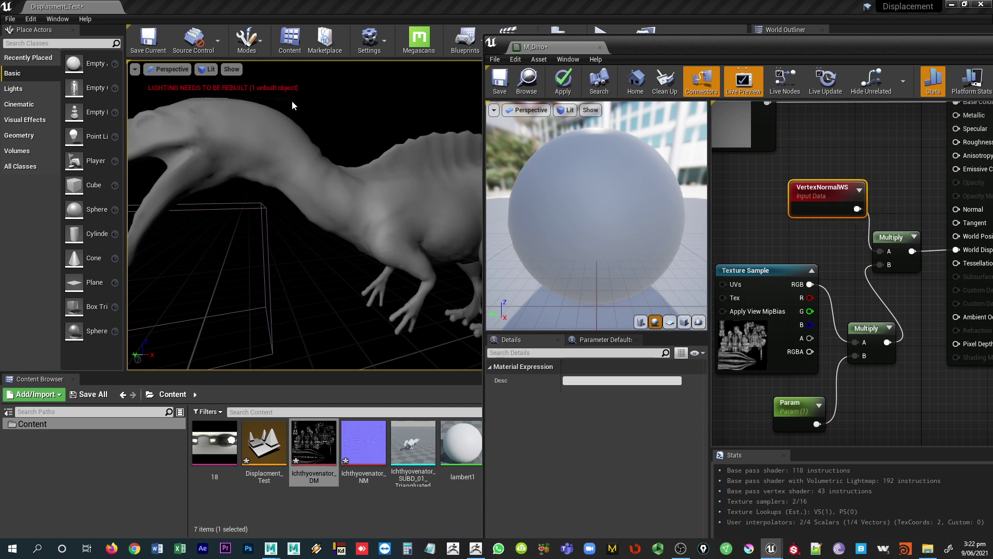
pyautogui.click(207, 69)
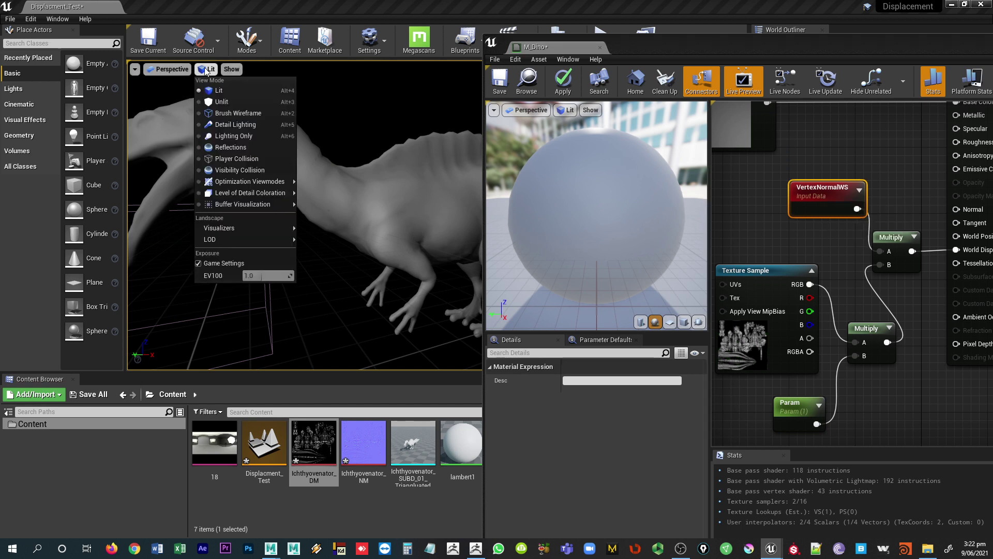
# - Show the spinosaur in Brush Wireframe, zoom onto its body, and move the M_Dino result node right
pyautogui.click(222, 113)
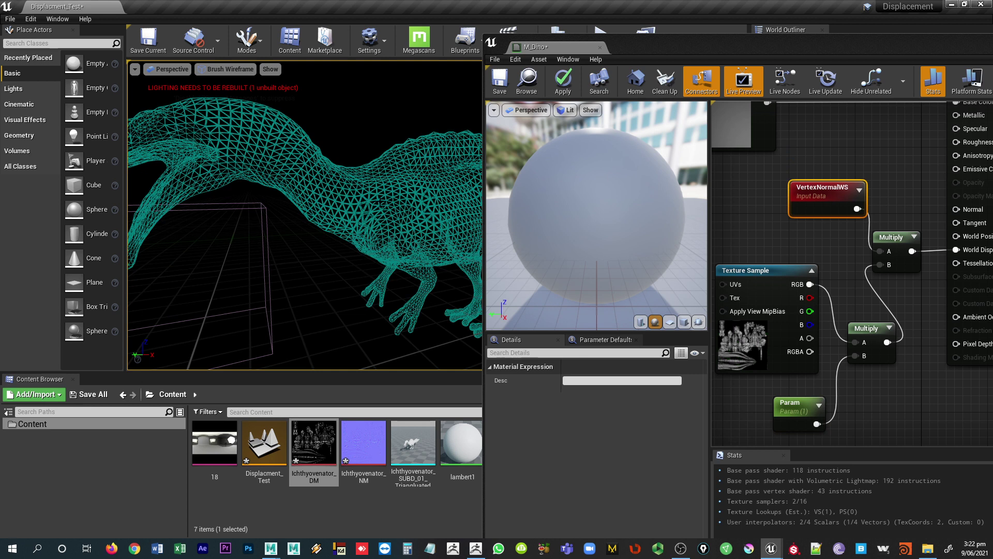
pyautogui.moveTo(409, 214); pyautogui.dragTo(479, 225)
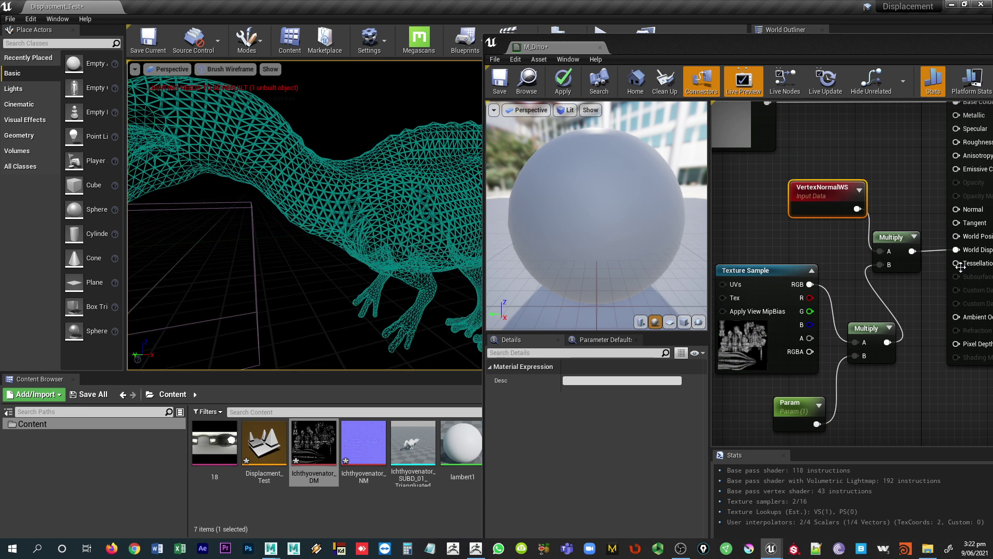
pyautogui.click(944, 385)
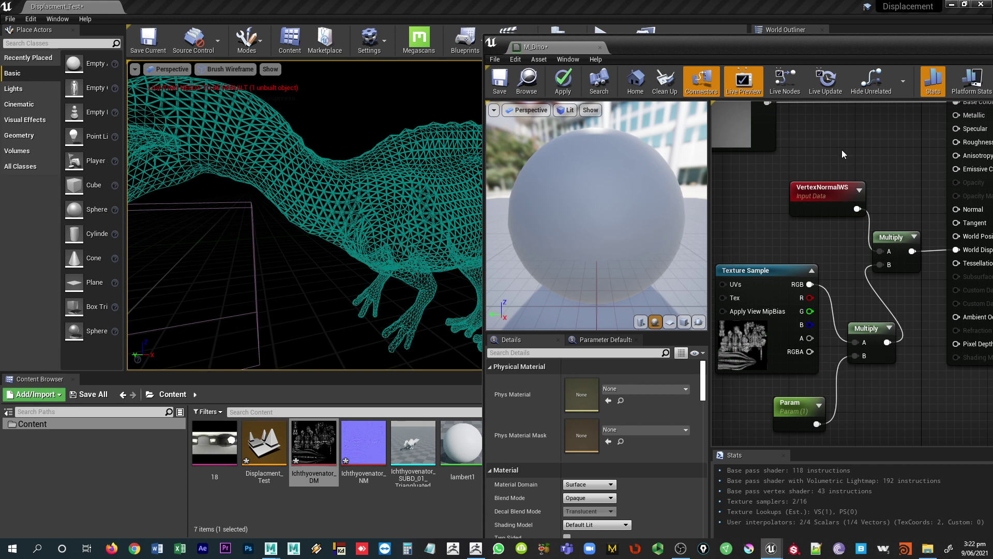
pyautogui.moveTo(622, 40); pyautogui.dragTo(498, 40)
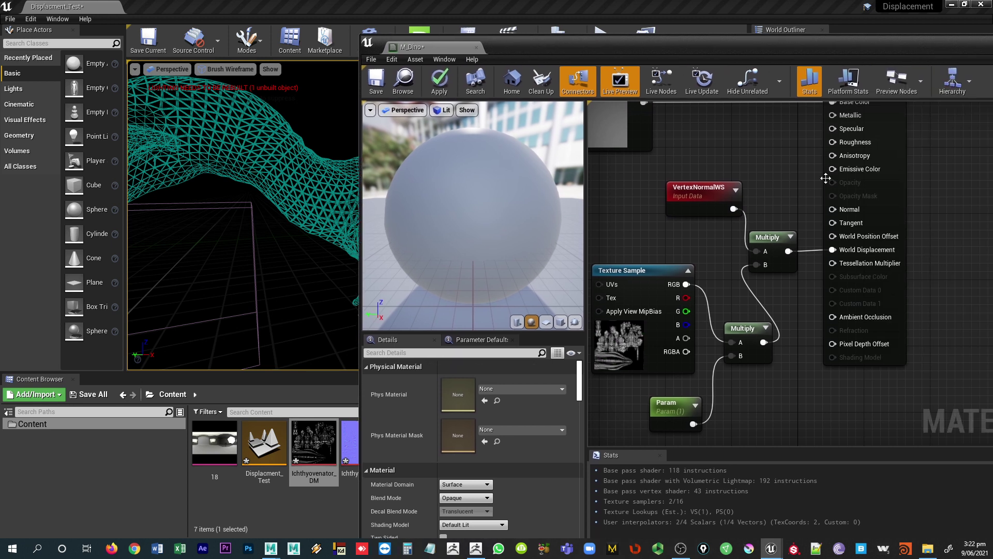
pyautogui.moveTo(880, 161); pyautogui.dragTo(881, 229, button='right')
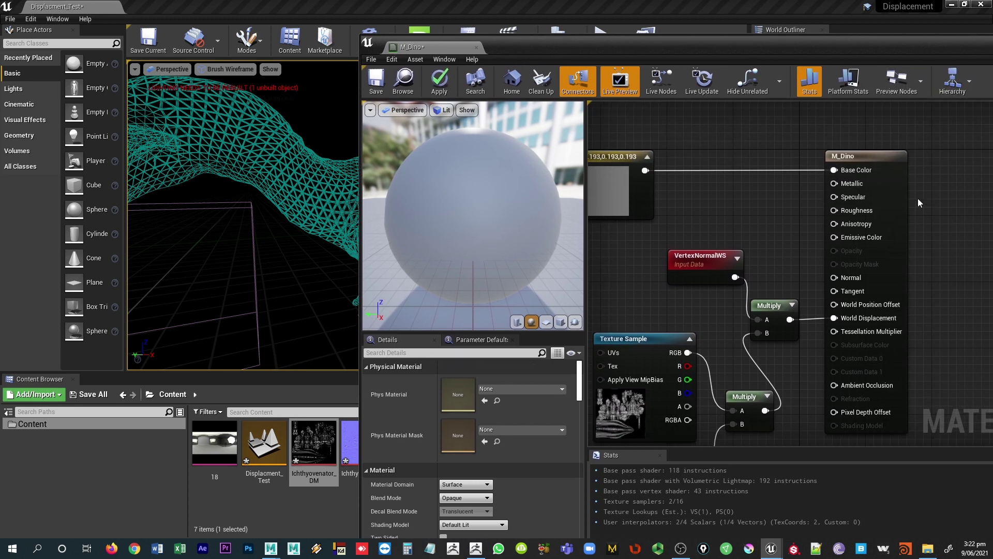
pyautogui.moveTo(880, 161); pyautogui.dragTo(945, 169)
# - Add scalar parameter Param_1 (default 1, slider 1 to 6) feeding Tessellation Multiplier
pyautogui.rightClick(814, 255)
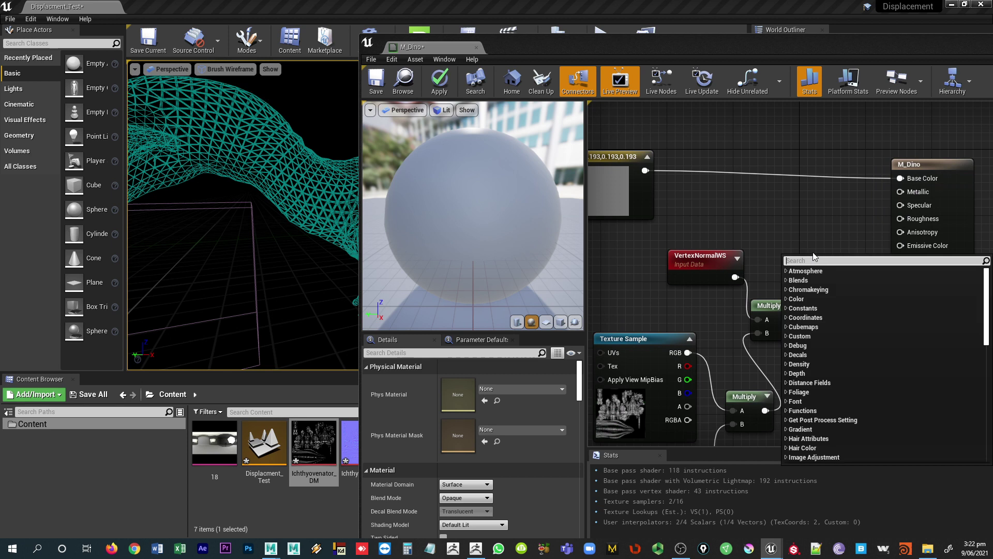
pyautogui.write('scalar')
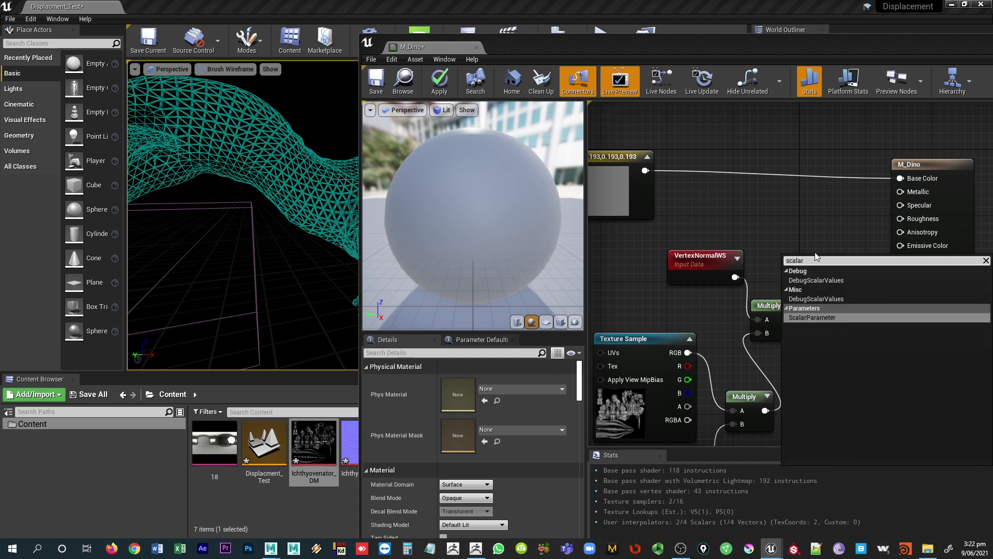
pyautogui.click(800, 317)
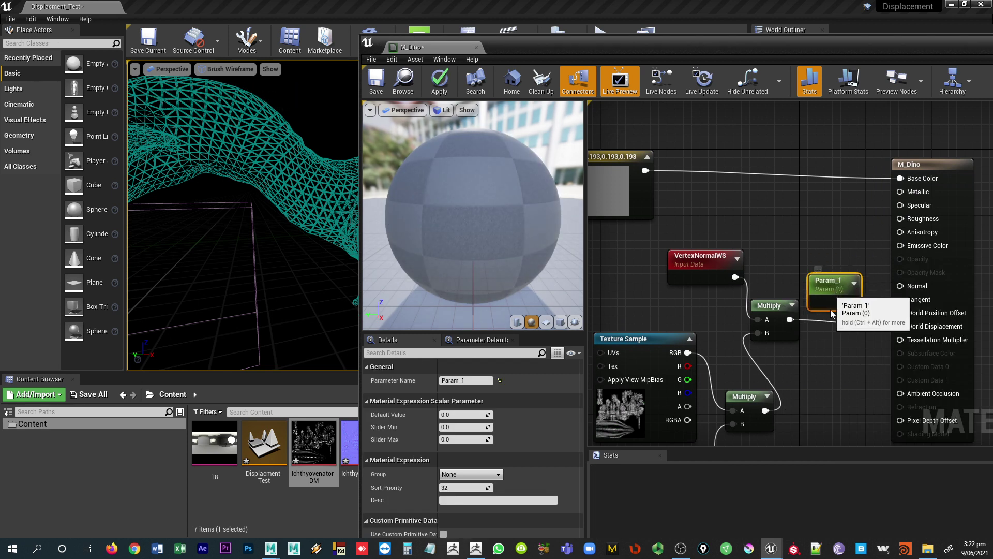
pyautogui.moveTo(831, 314); pyautogui.dragTo(831, 406)
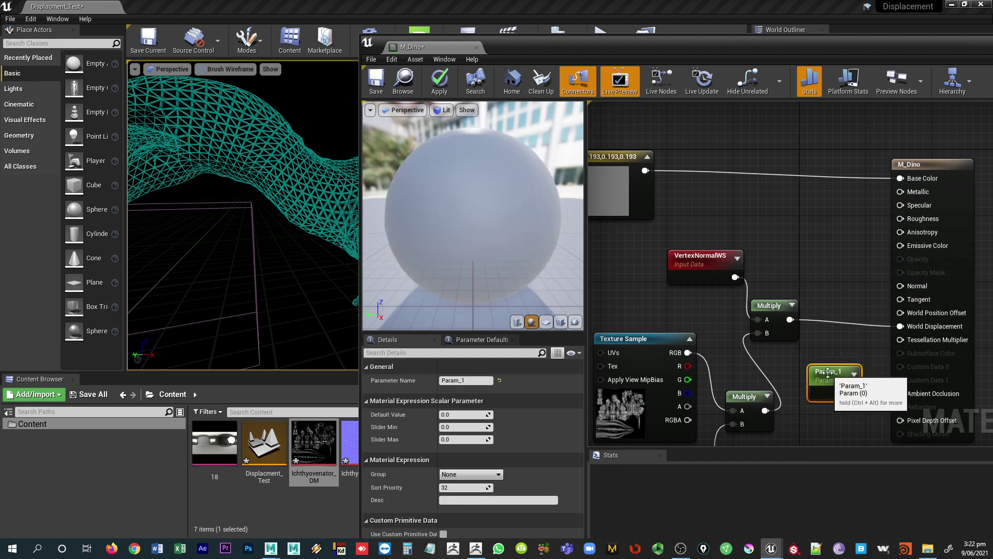
pyautogui.click(458, 414)
pyautogui.write('1')
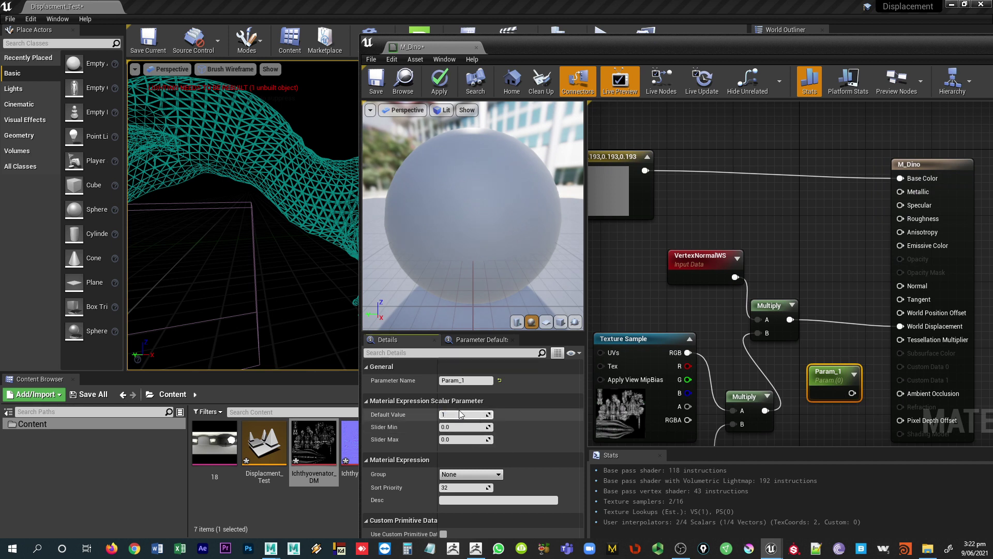
pyautogui.press('Tab')
pyautogui.write('1')
pyautogui.press('Tab')
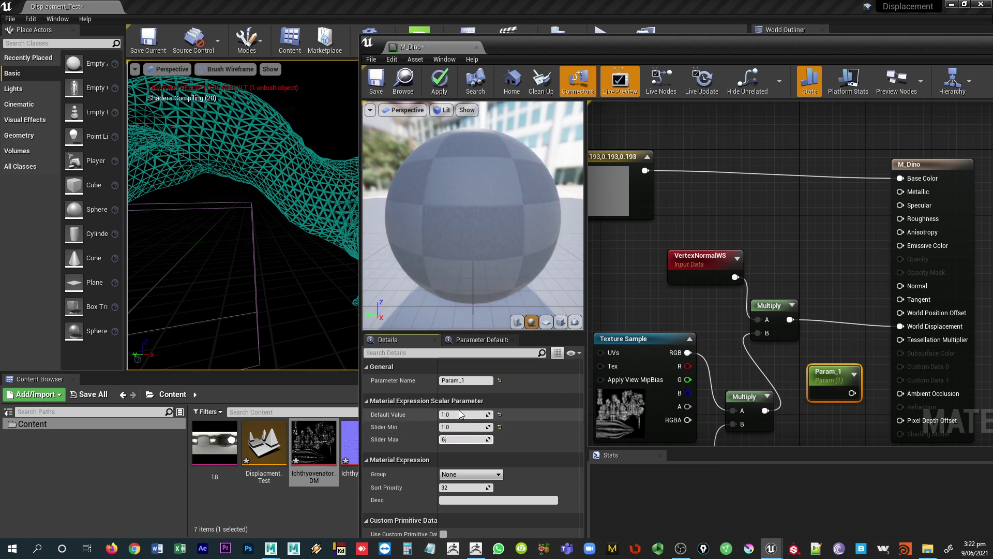
pyautogui.write('6')
pyautogui.press('Tab')
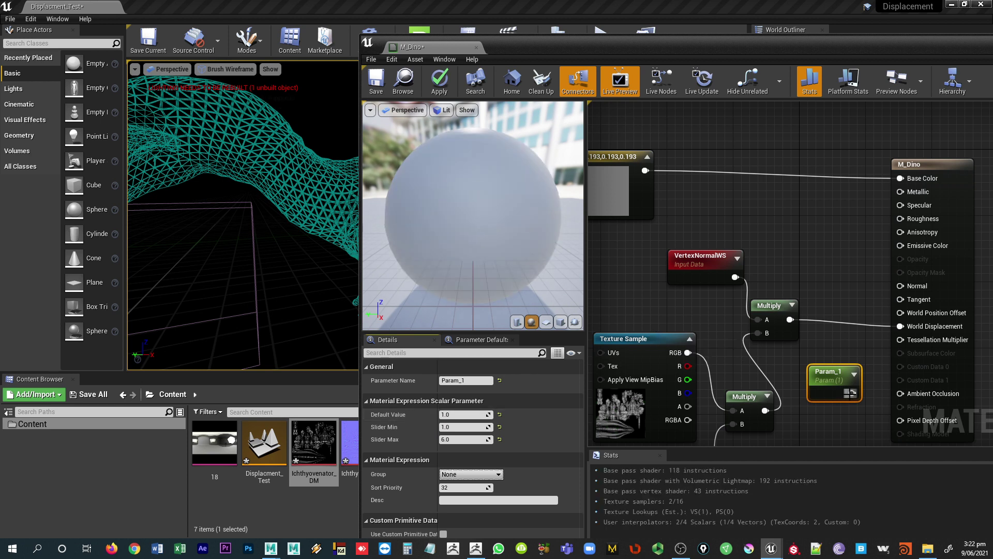
pyautogui.moveTo(852, 393); pyautogui.dragTo(901, 340)
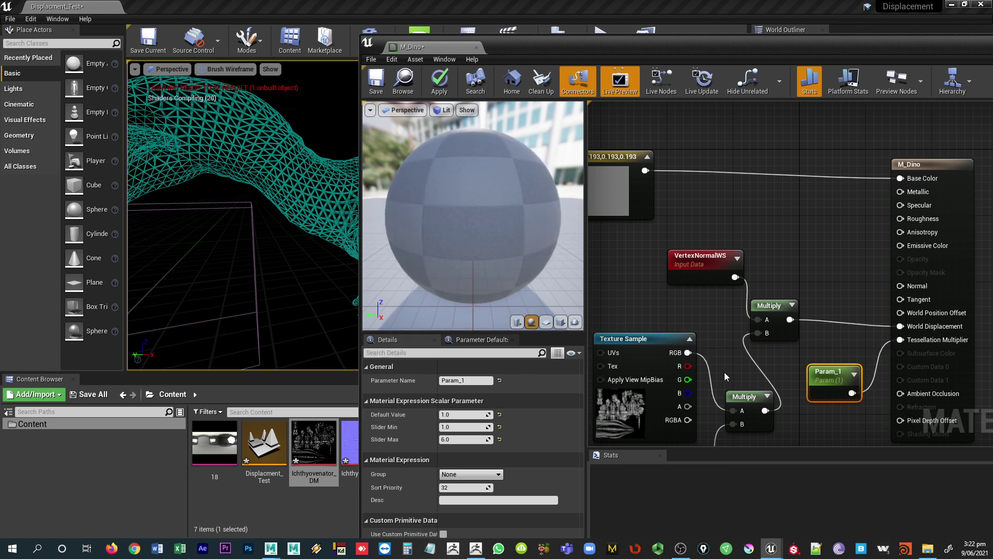
# - Set Param_1 to 6 and apply the material to the dinosaur
pyautogui.moveTo(465, 414); pyautogui.dragTo(473, 415)
pyautogui.click(451, 414)
pyautogui.write('6')
pyautogui.press('Return')
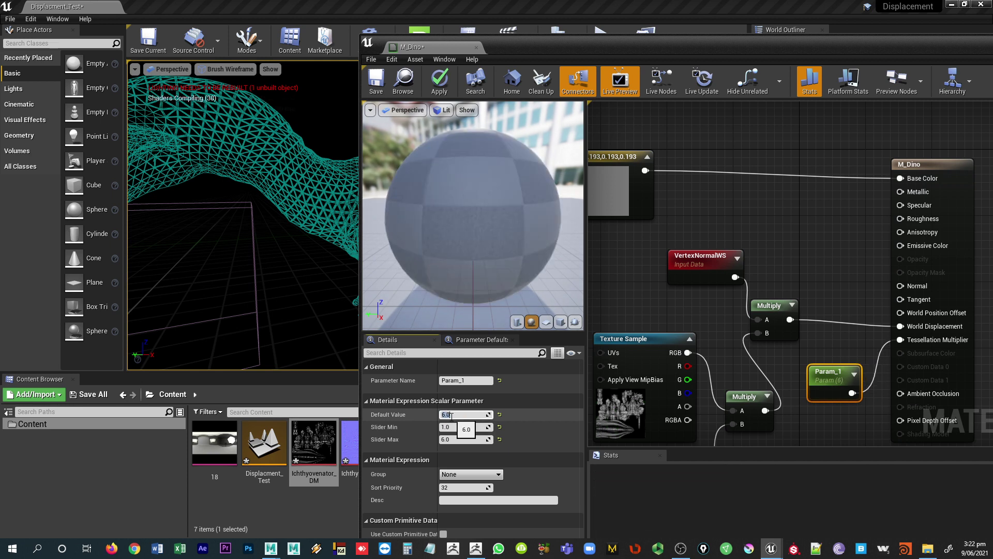
pyautogui.click(430, 94)
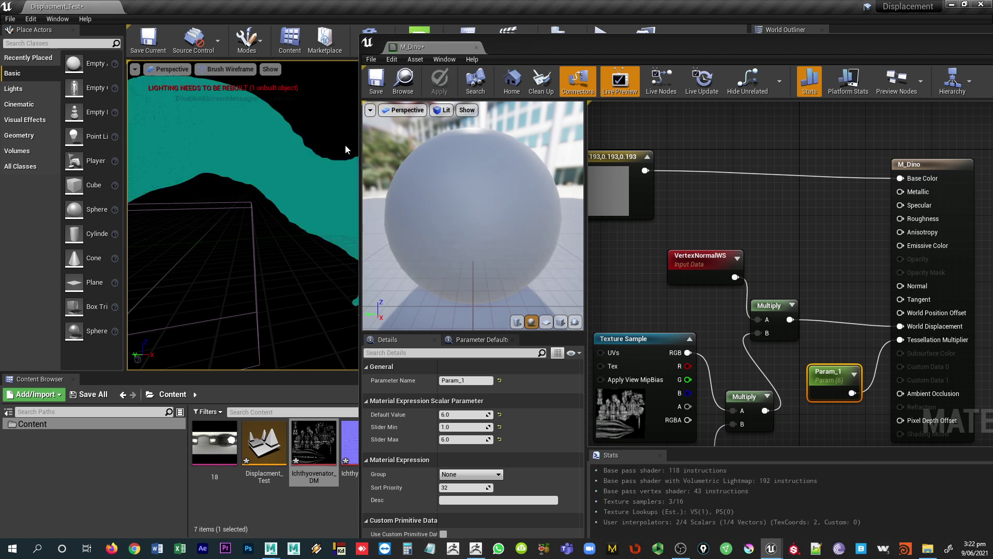
pyautogui.moveTo(493, 46); pyautogui.dragTo(566, 46)
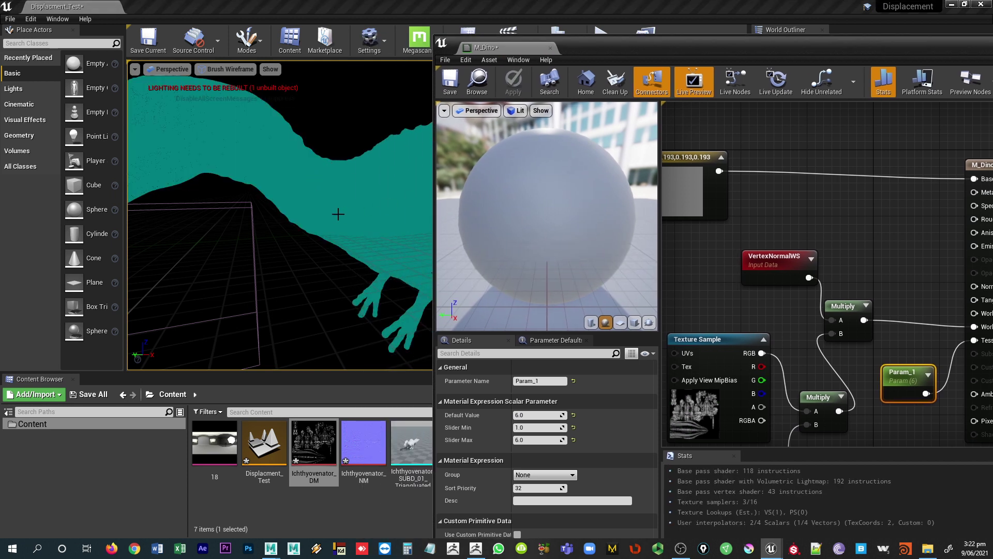
# - Set the tessellation multiplier Param_1 to 4 and apply it to the dinosaur
pyautogui.click(522, 415)
pyautogui.write('4')
pyautogui.press('Return')
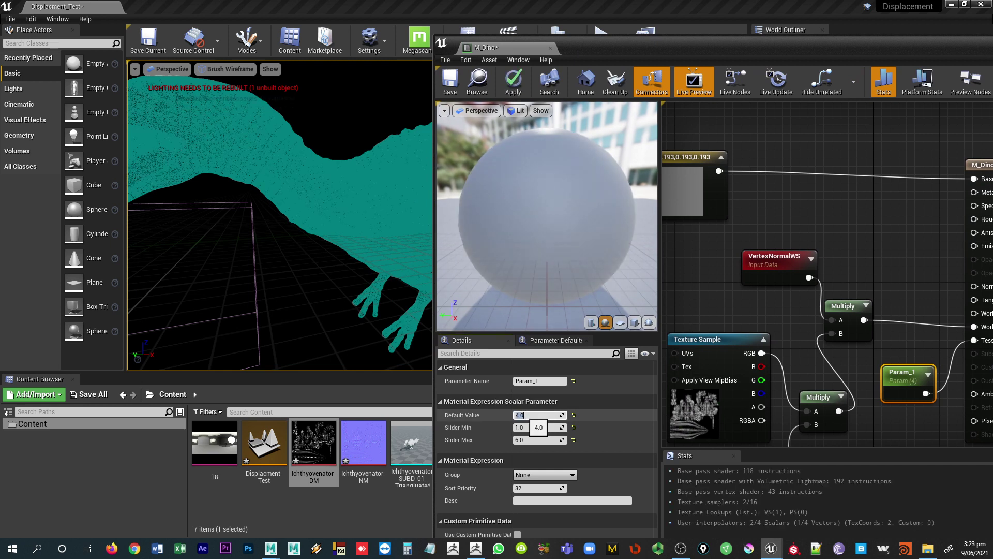
pyautogui.click(519, 82)
pyautogui.click(517, 82)
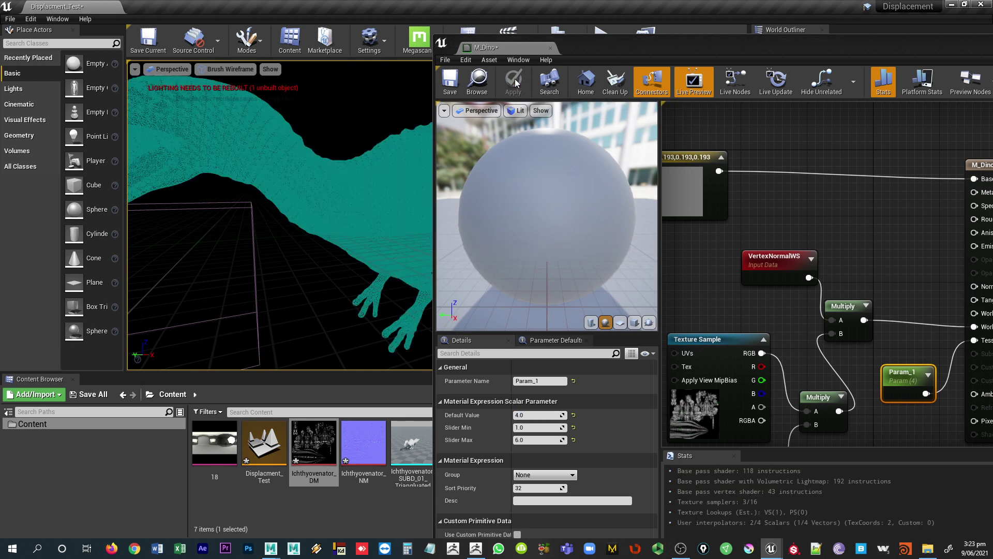
# - Compare Param_1 tessellation values 2, 1, 3, 1, 2, 3, 4 and 6
pyautogui.click(528, 414)
pyautogui.write('2')
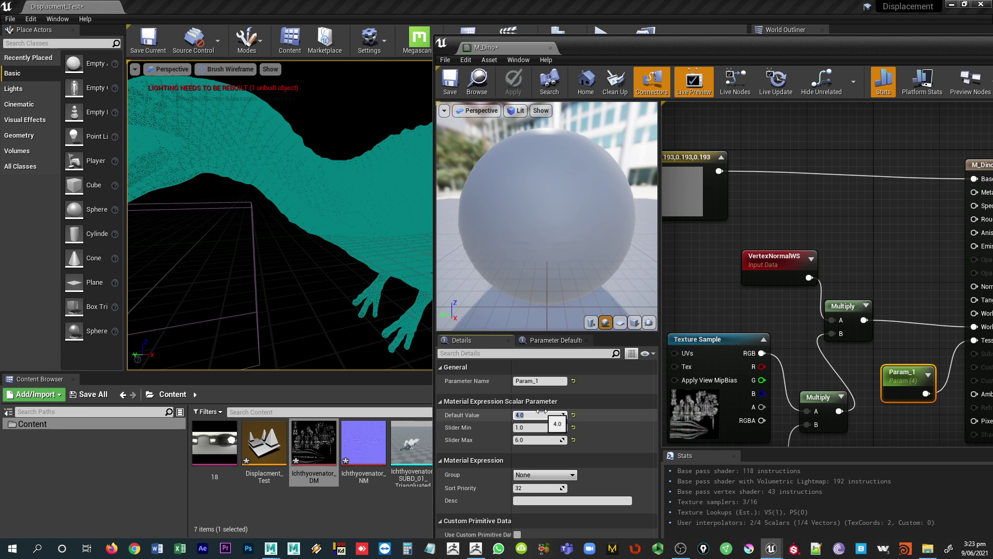
pyautogui.press('Return')
pyautogui.write('1')
pyautogui.hotkey('ctrl', 'z')
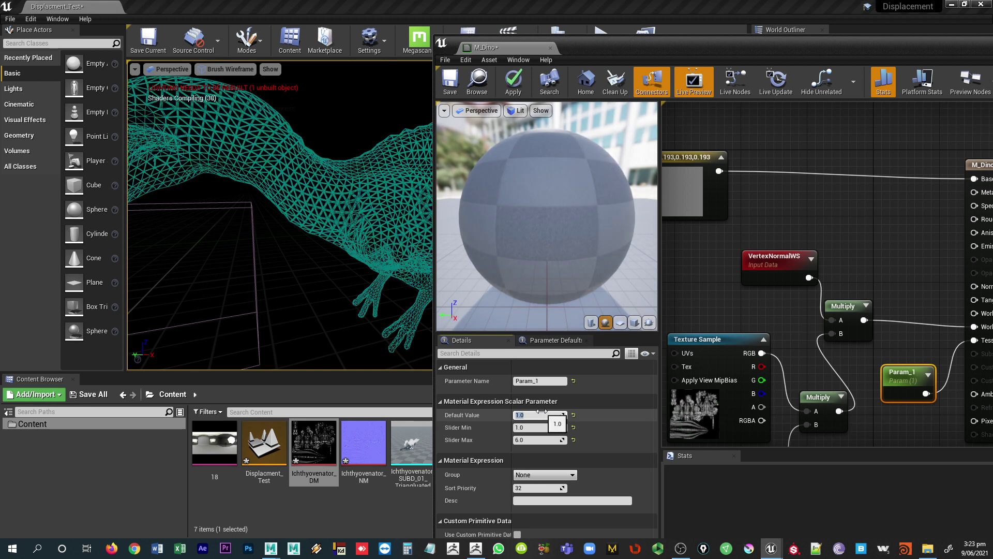
pyautogui.press('Return')
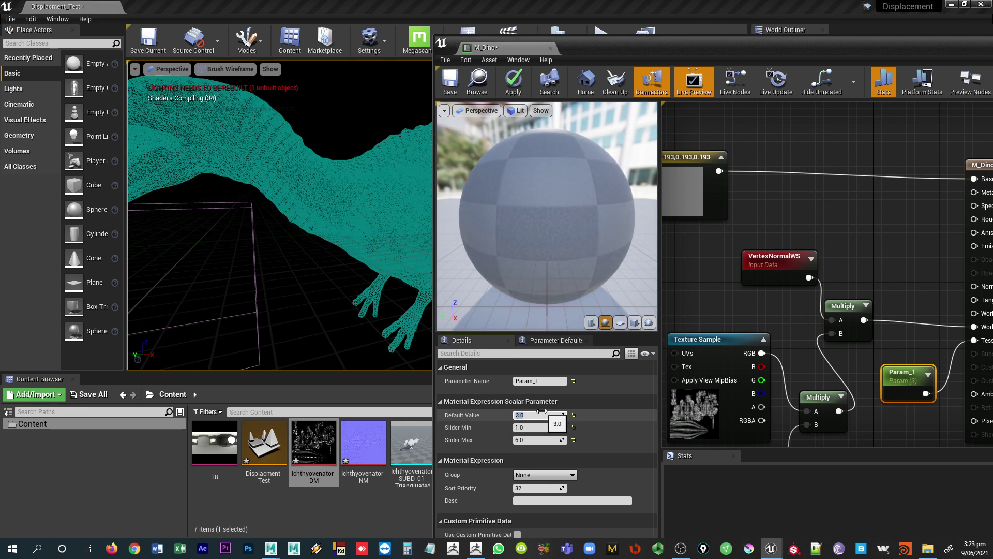
pyautogui.write('1')
pyautogui.press('Return')
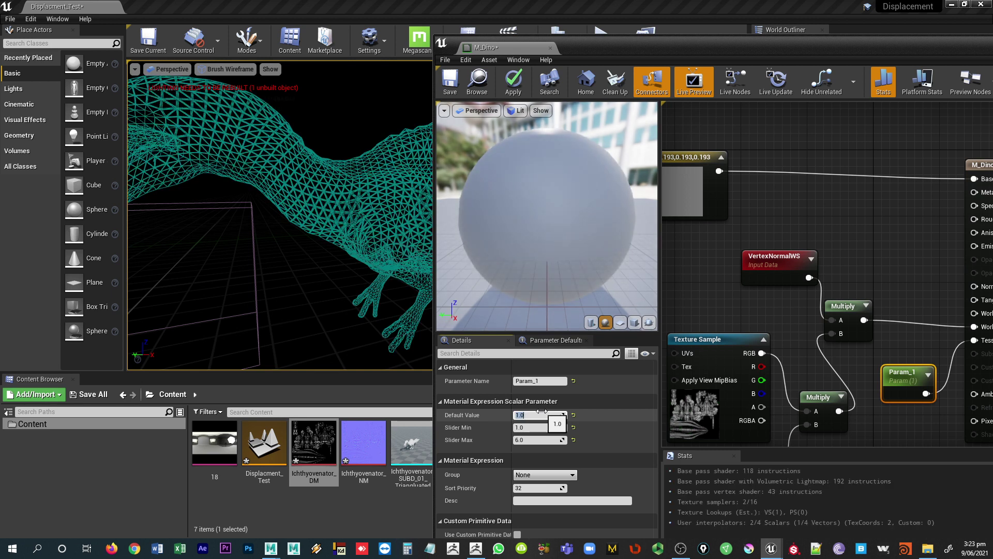
pyautogui.write('2')
pyautogui.press('Return')
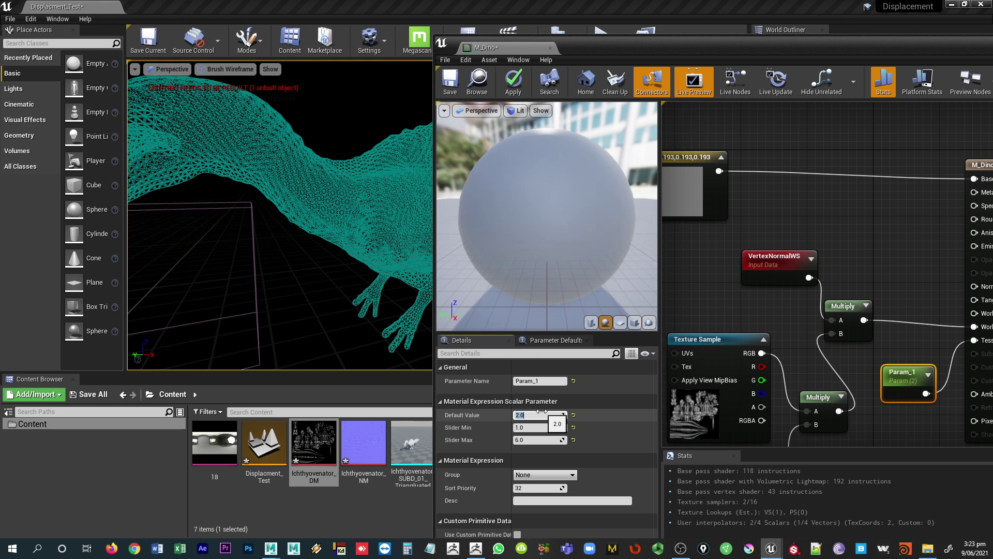
pyautogui.press('Return')
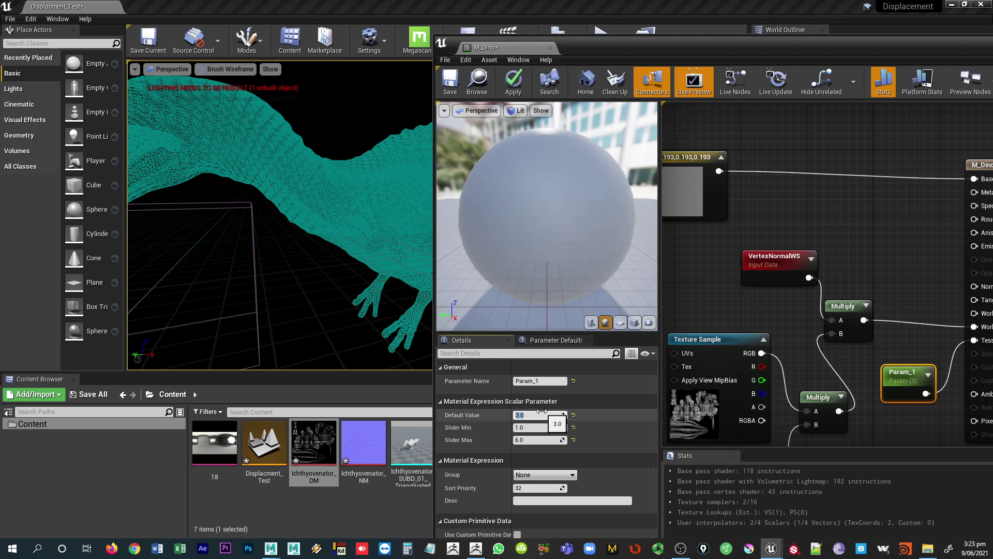
pyautogui.write('4')
pyautogui.press('Return')
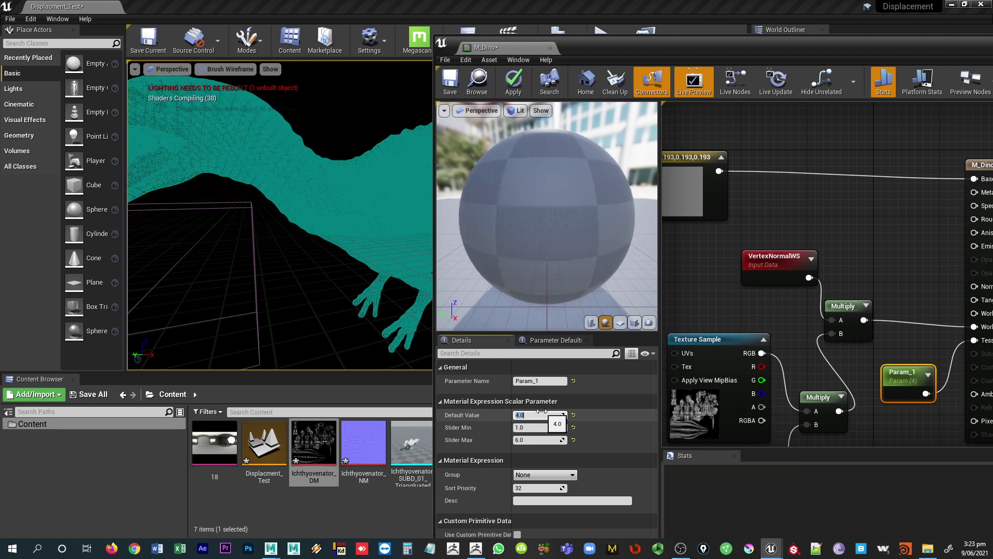
pyautogui.write('5')
pyautogui.press('BackSpace')
pyautogui.write('6')
pyautogui.press('Return')
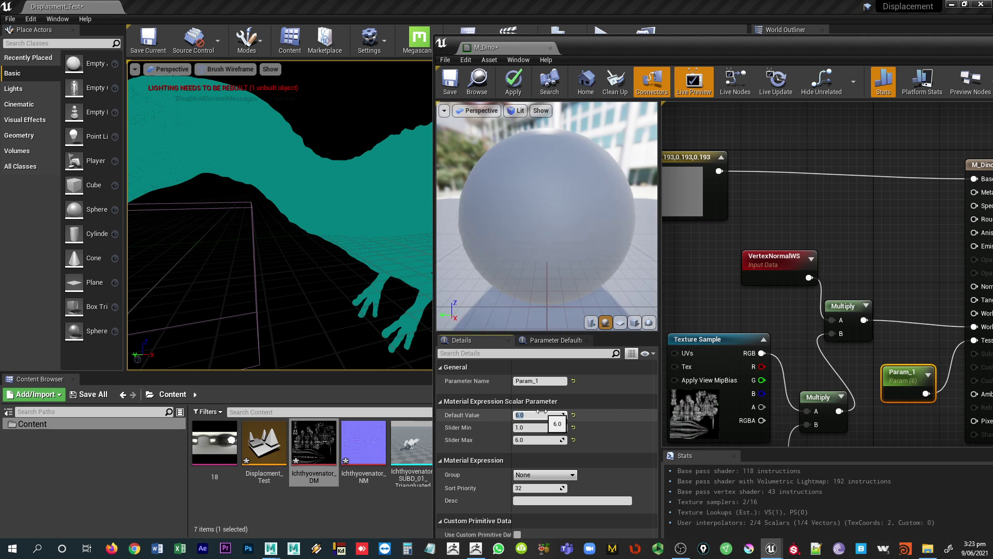
# - Switch the viewport to Lit mode and compare tessellation multipliers 1 and 6
pyautogui.click(231, 69)
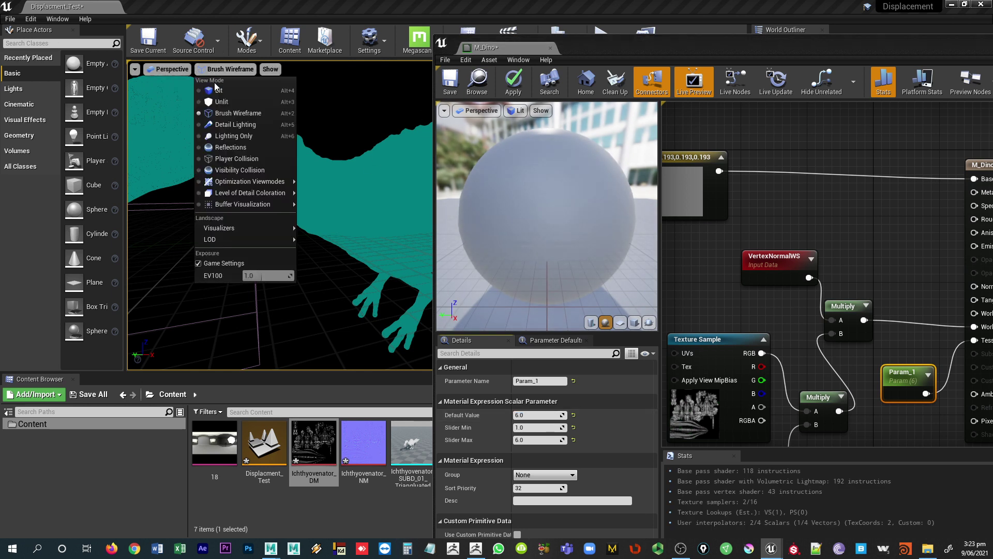
pyautogui.click(218, 91)
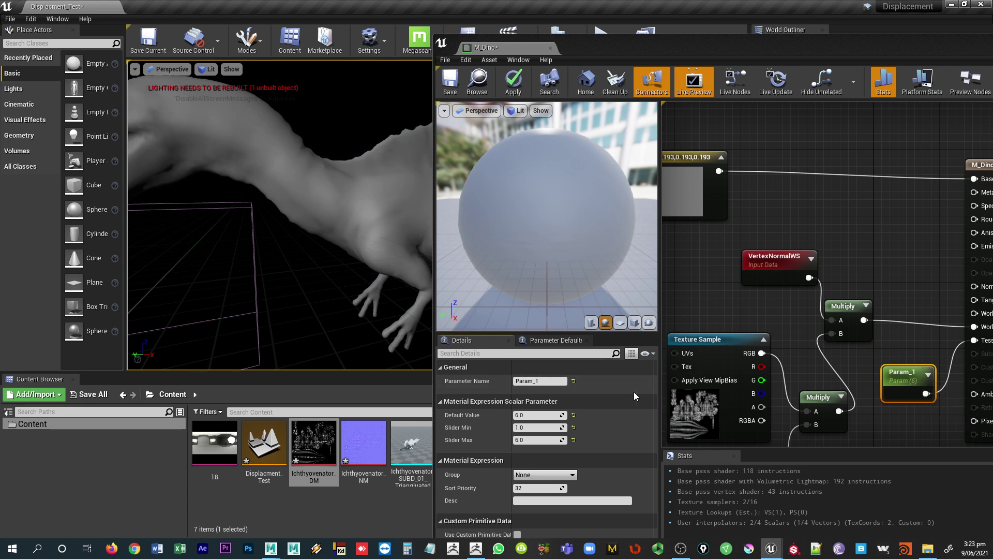
pyautogui.click(530, 414)
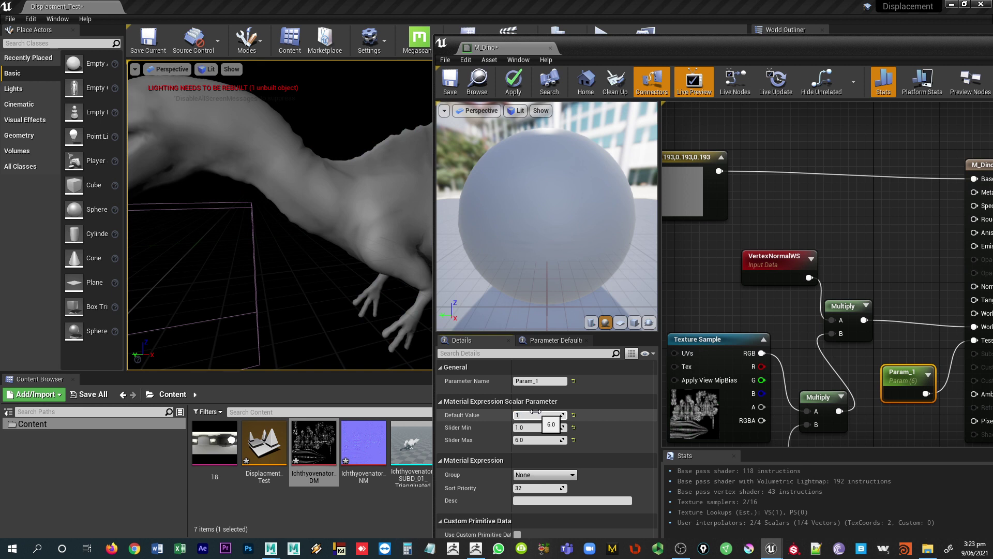
pyautogui.write('1')
pyautogui.press('Return')
pyautogui.write('6')
pyautogui.press('Return')
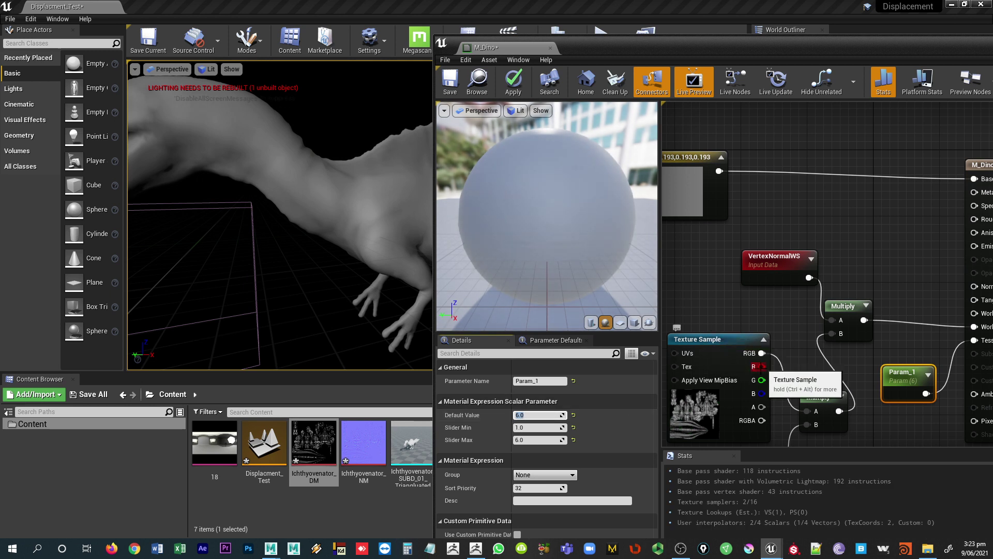
# - Set the displacement strength Param to 3
pyautogui.moveTo(761, 366); pyautogui.dragTo(779, 272, button='right')
pyautogui.click(761, 379)
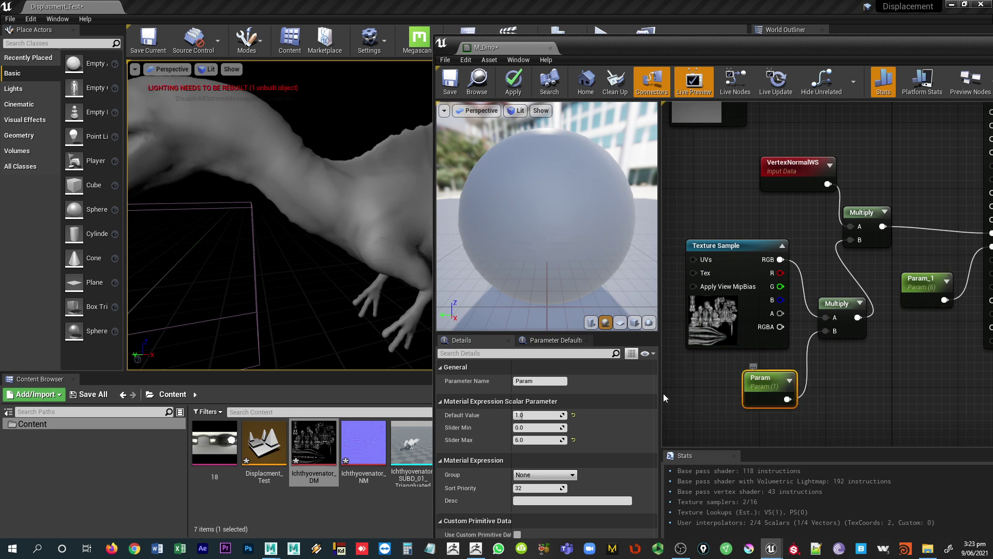
pyautogui.click(539, 415)
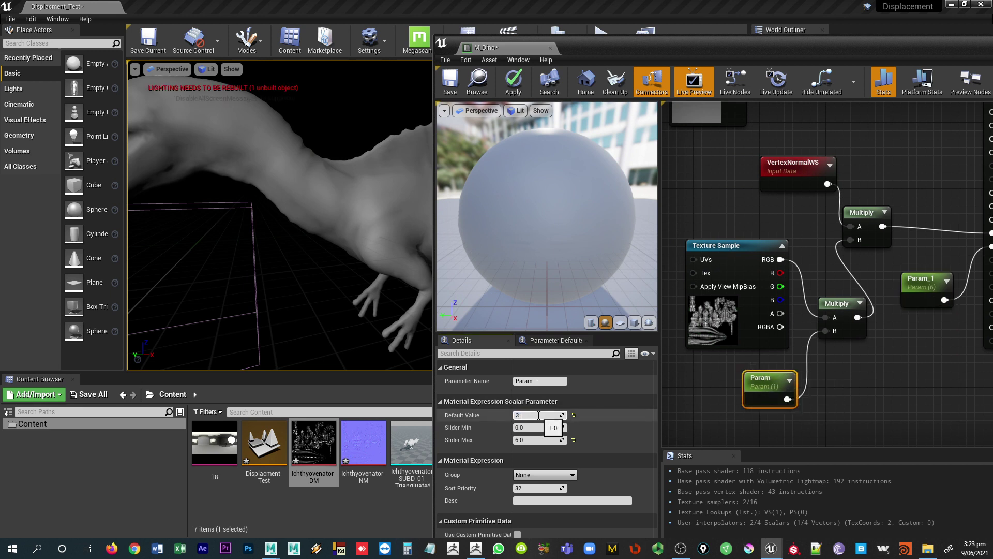
pyautogui.write('3')
pyautogui.press('Return')
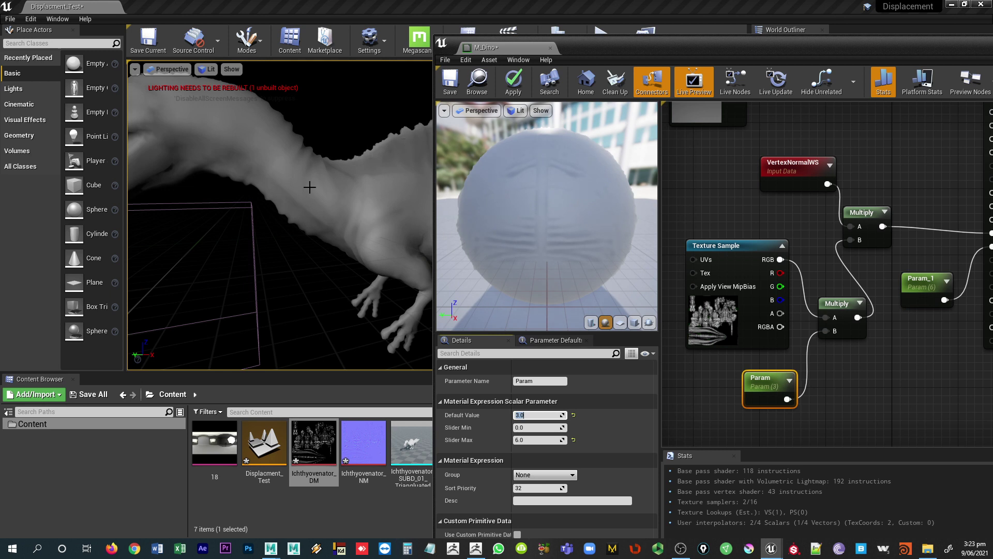
# - Toggle Param_1 between 1 and 3, settling on a tessellation multiplier of 3
pyautogui.click(924, 282)
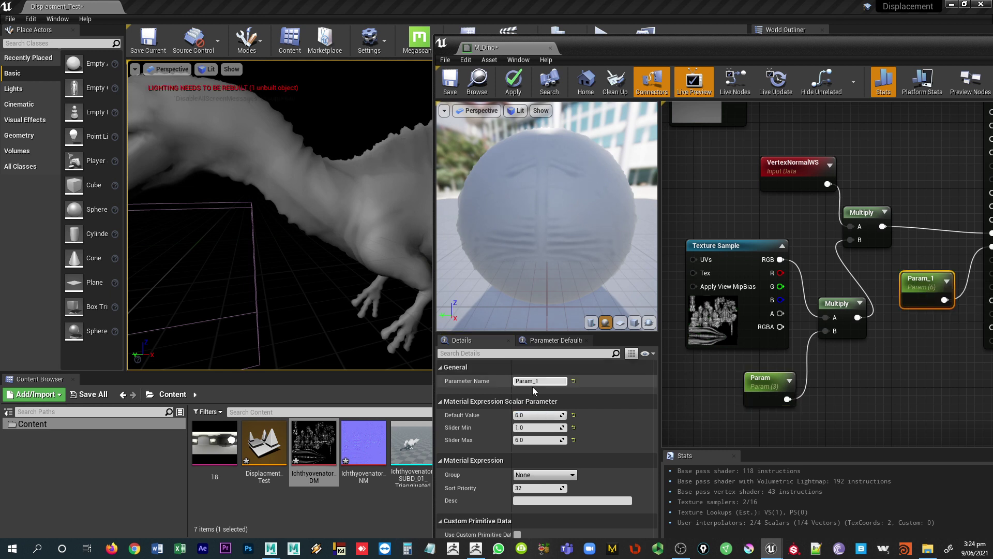
pyautogui.click(524, 416)
pyautogui.write('1')
pyautogui.press('Return')
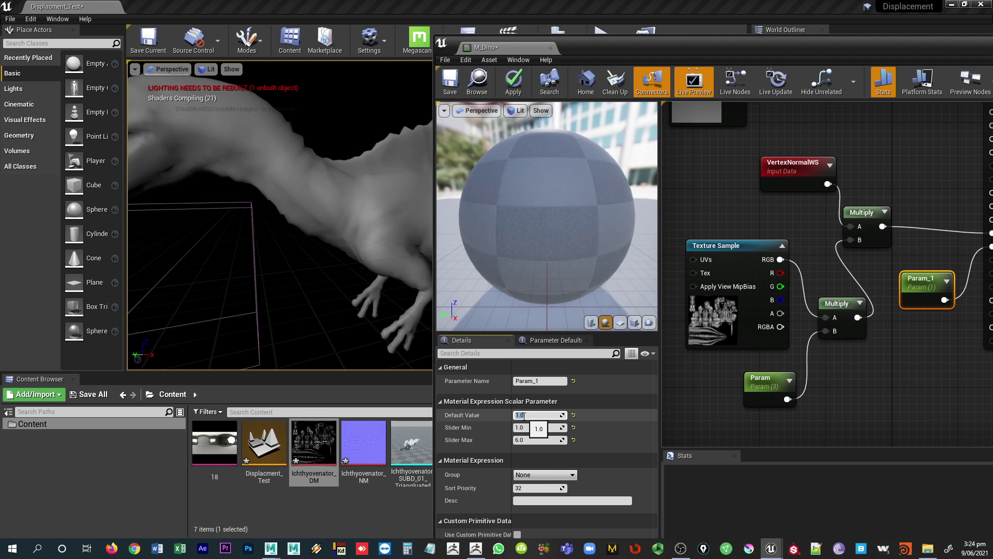
pyautogui.write('3')
pyautogui.press('Return')
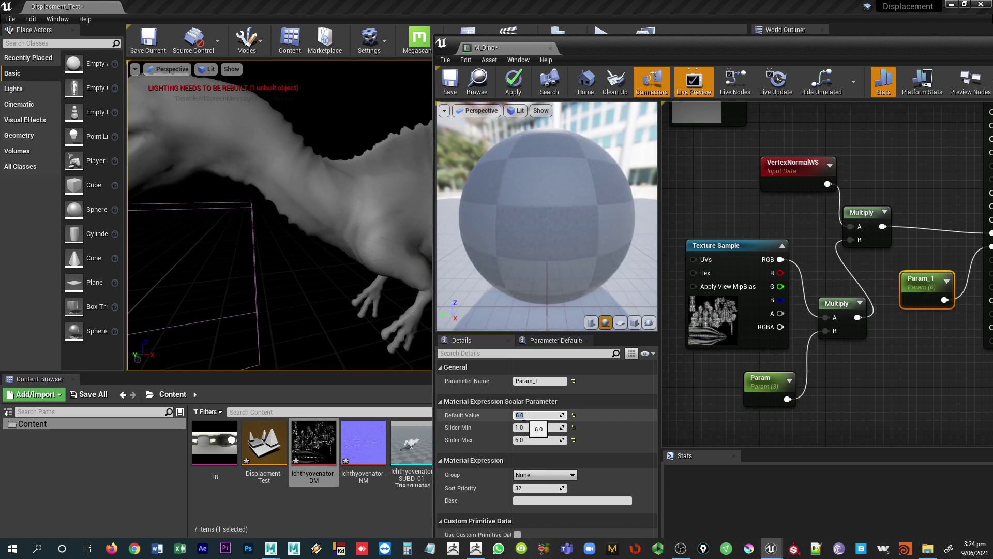
pyautogui.write('1')
pyautogui.press('Return')
pyautogui.write('3')
pyautogui.press('Return')
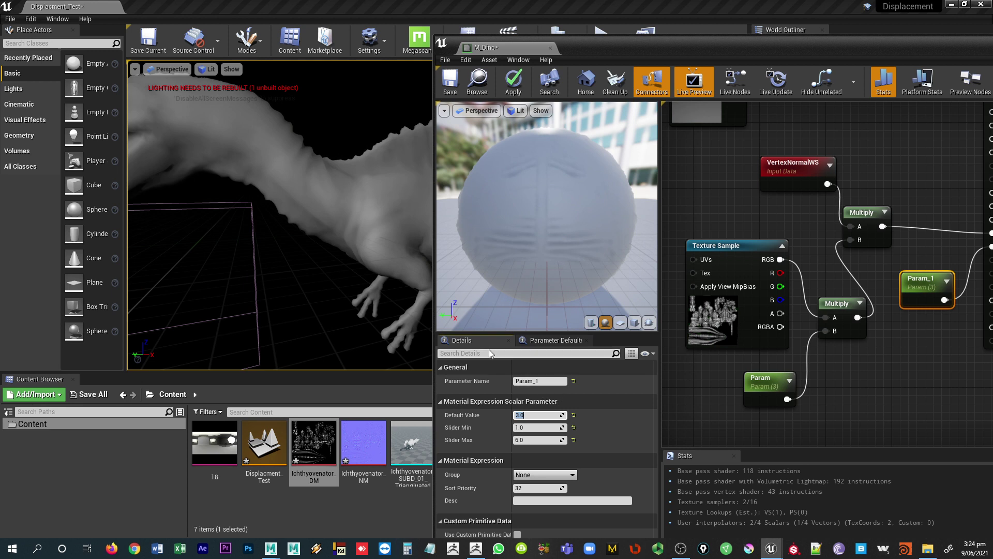
# - Set the displacement strength Param back to 1.0
pyautogui.click(759, 379)
pyautogui.click(532, 414)
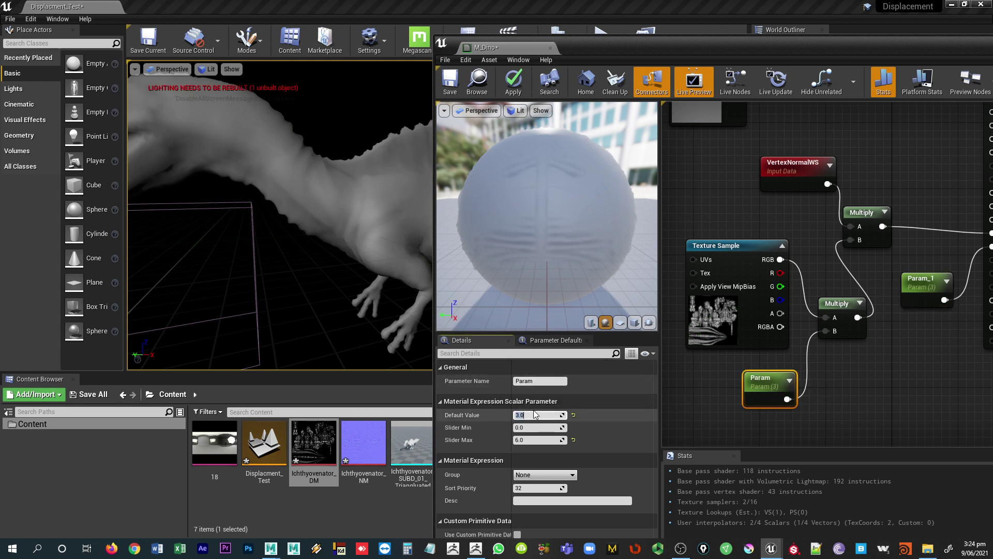
pyautogui.write('1')
pyautogui.press('Return')
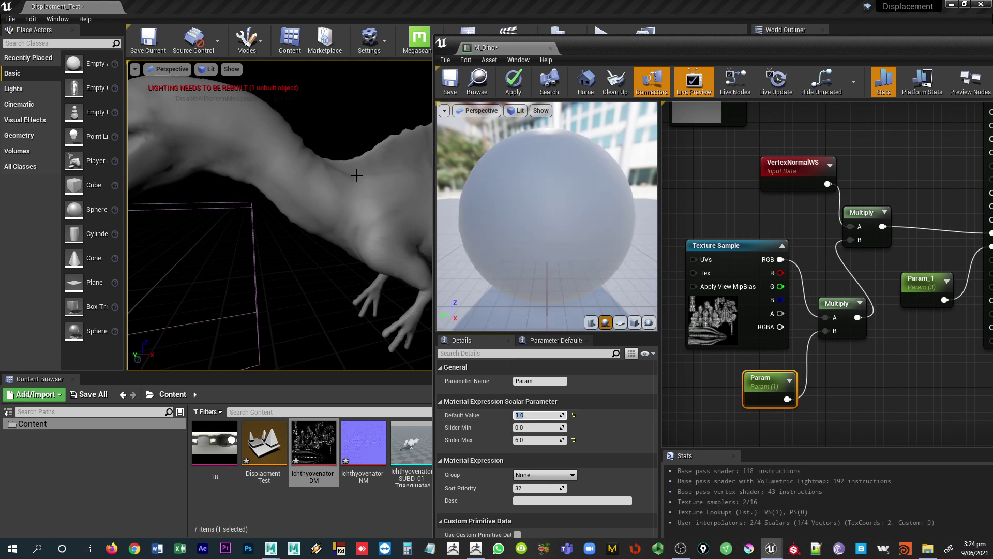
pyautogui.click(929, 290)
# - Set the displacement strength Param to 0 in the M_Dino graph
pyautogui.moveTo(776, 203); pyautogui.dragTo(751, 246, button='right')
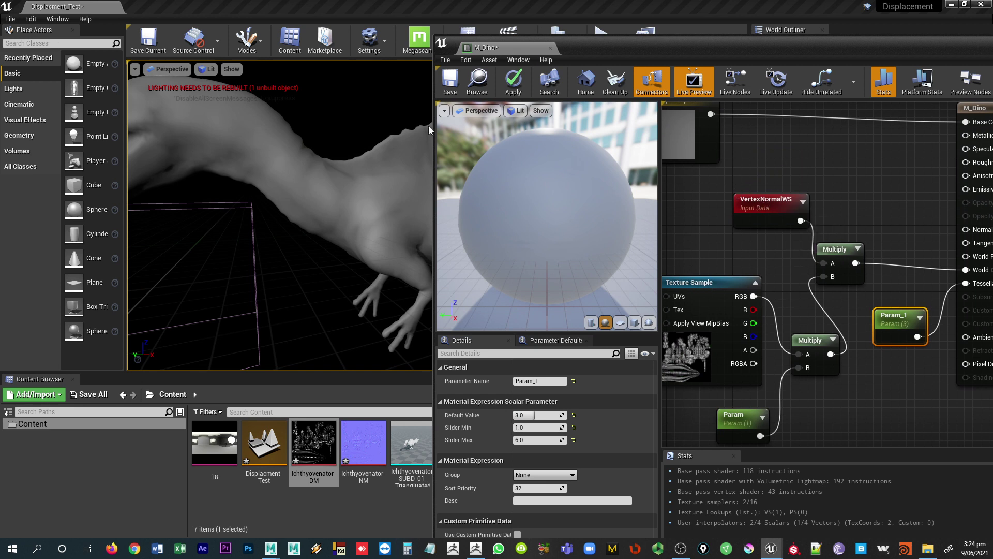
pyautogui.moveTo(589, 48); pyautogui.dragTo(509, 43)
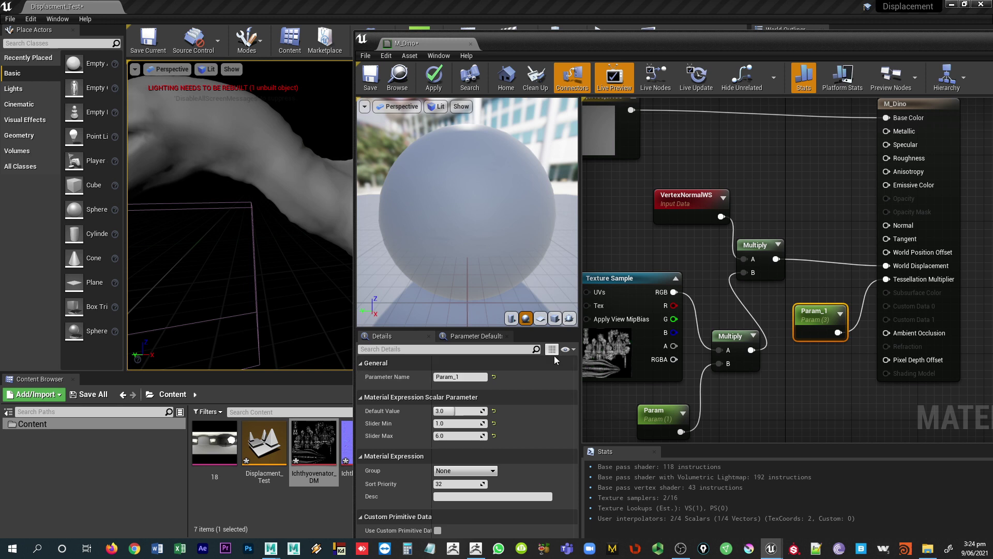
pyautogui.moveTo(665, 263); pyautogui.dragTo(714, 216, button='right')
pyautogui.click(717, 381)
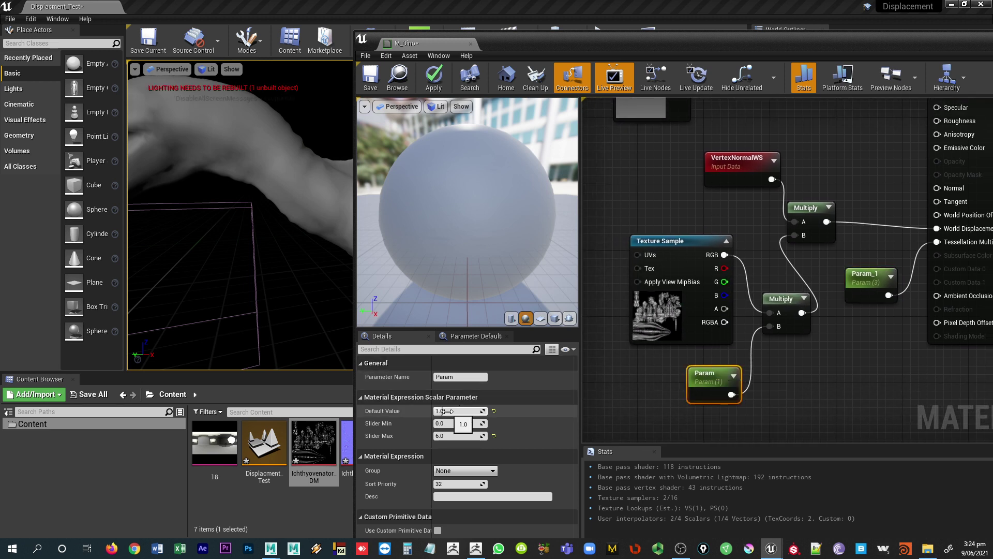
pyautogui.click(446, 411)
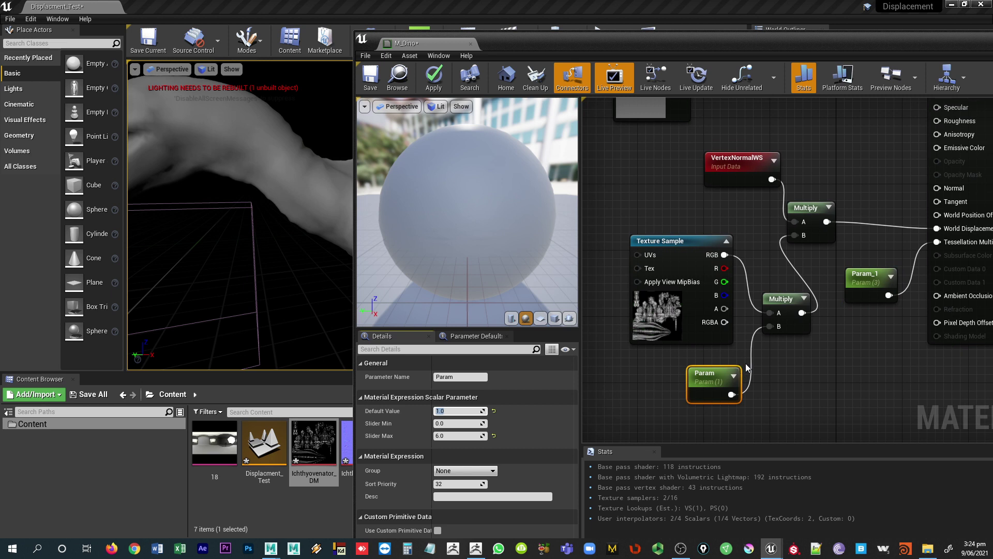
pyautogui.write('0')
pyautogui.press('Return')
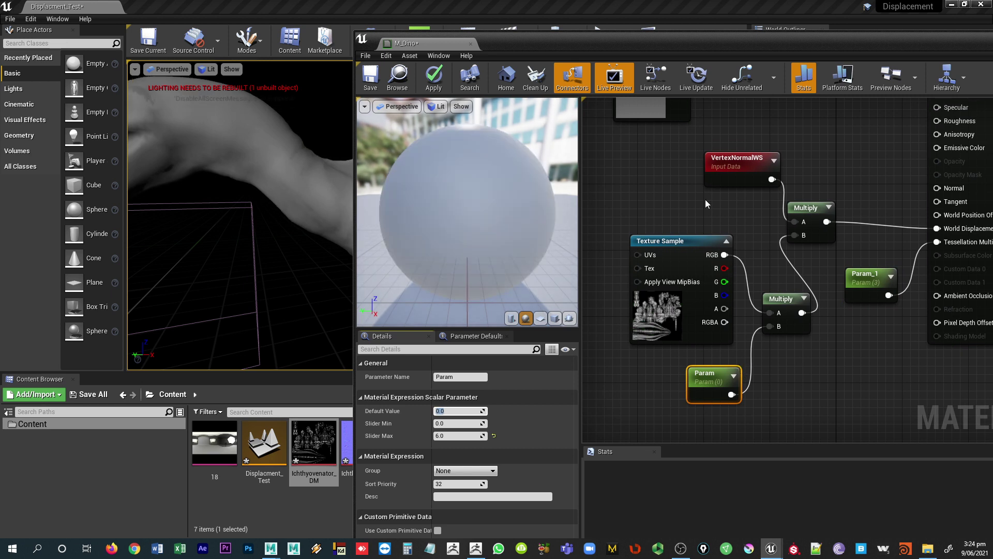
# - Add the Ichthyovenator_NM sample and rearrange the Multiply, Param_1 and VertexNormalWS nodes
pyautogui.moveTo(606, 36); pyautogui.dragTo(649, 56)
pyautogui.moveTo(364, 446); pyautogui.dragTo(667, 176)
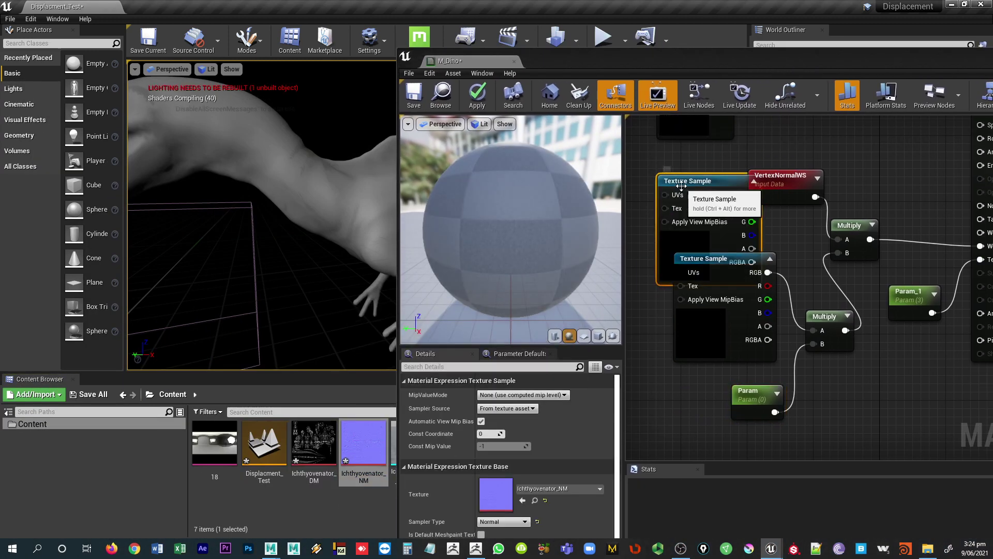
pyautogui.moveTo(697, 180); pyautogui.dragTo(664, 159)
pyautogui.moveTo(722, 257); pyautogui.dragTo(706, 307)
pyautogui.moveTo(747, 403); pyautogui.dragTo(671, 444)
pyautogui.click(824, 317)
pyautogui.moveTo(825, 317); pyautogui.dragTo(791, 408)
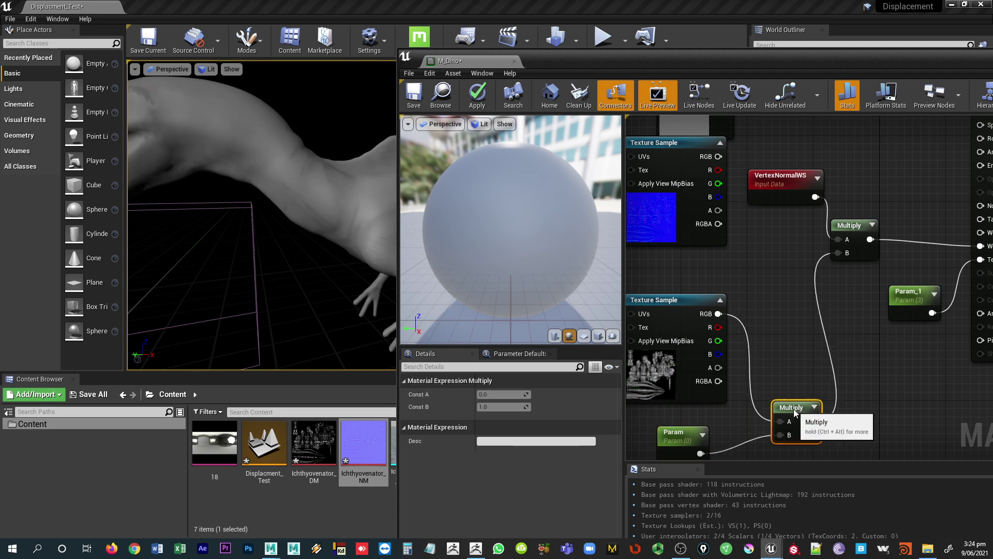
pyautogui.moveTo(912, 288); pyautogui.dragTo(928, 313)
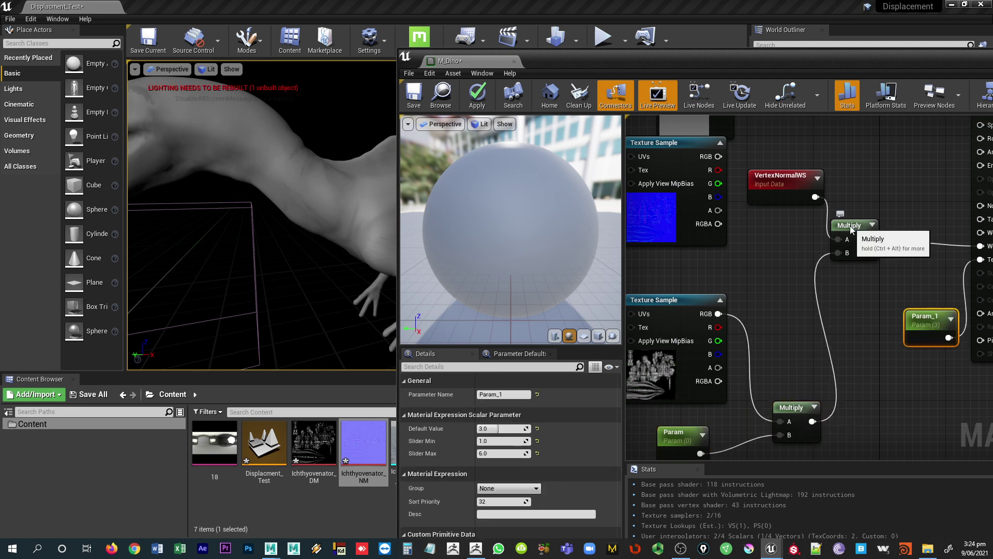
pyautogui.moveTo(853, 229); pyautogui.dragTo(862, 362)
pyautogui.moveTo(781, 178); pyautogui.dragTo(781, 303)
pyautogui.moveTo(843, 172); pyautogui.dragTo(816, 234, button='right')
# - Place the normal map sample beside the M_Dino result node and apply the material
pyautogui.click(653, 207)
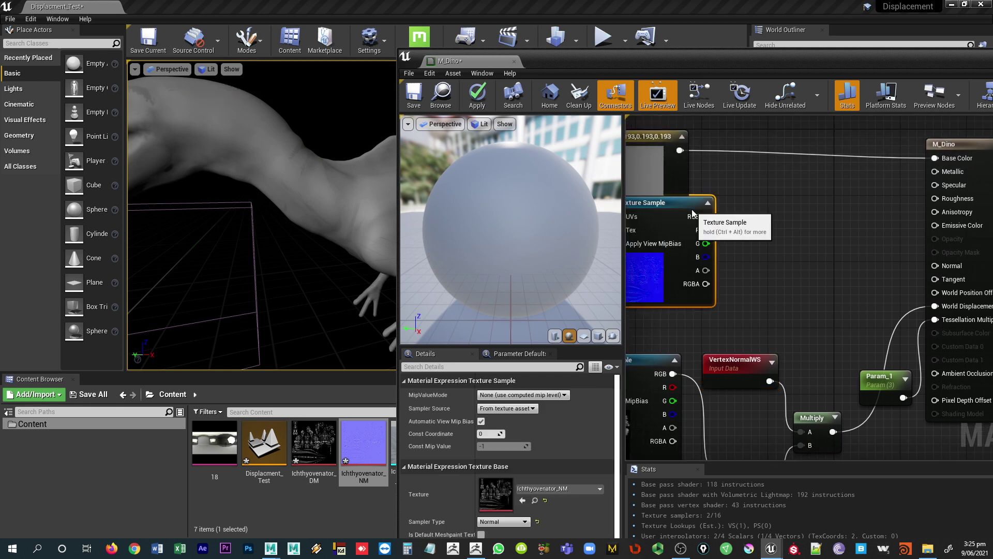
pyautogui.moveTo(653, 207); pyautogui.dragTo(939, 269)
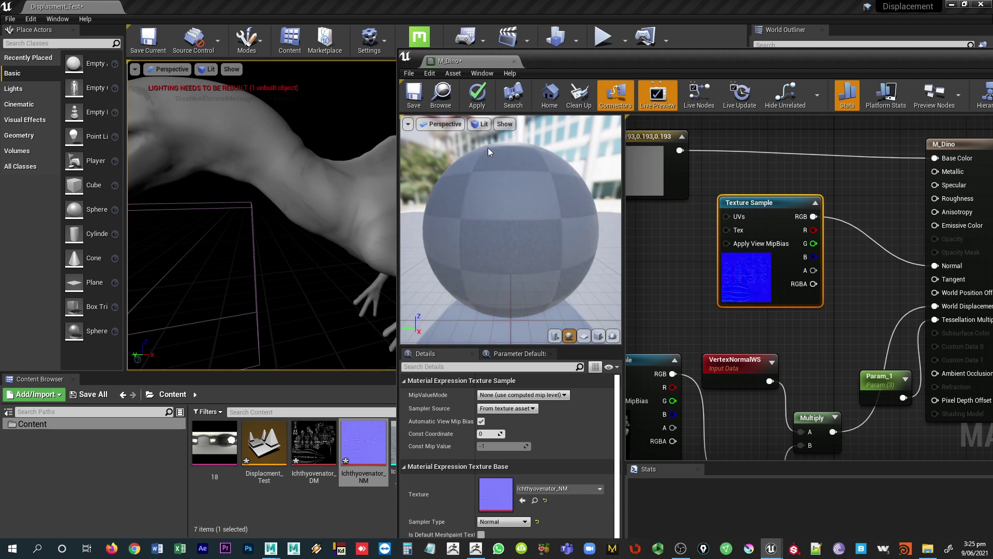
pyautogui.click(477, 105)
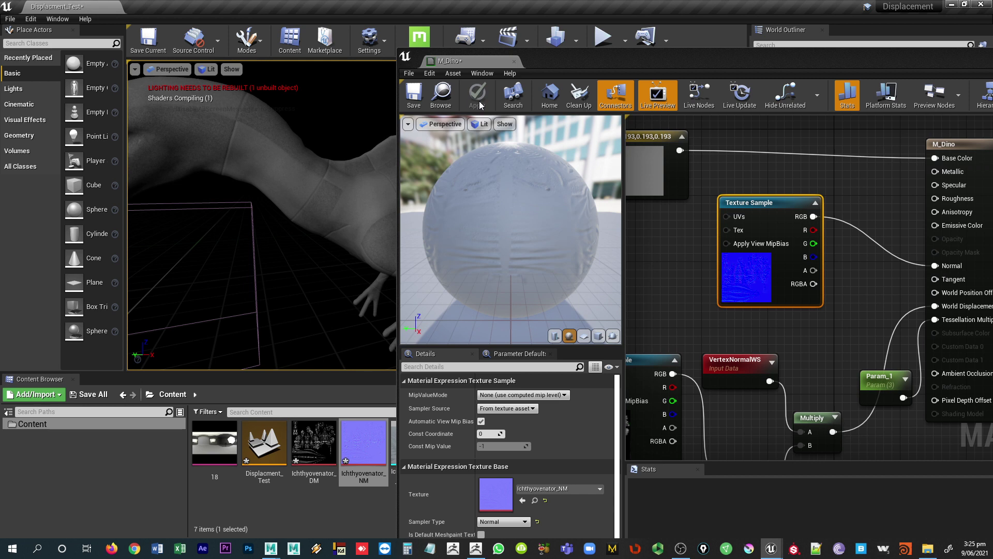
# - Close M_Dino and fly the camera along the dinosaur's body, sail and tail
pyautogui.click(282, 248)
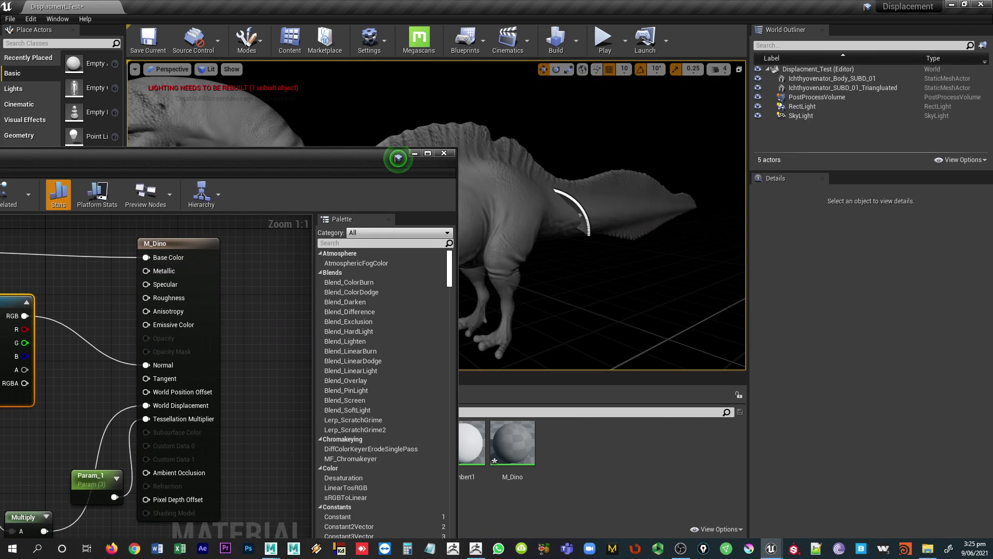
pyautogui.moveTo(260, 192); pyautogui.dragTo(280, 191)
pyautogui.moveTo(358, 197); pyautogui.dragTo(492, 191)
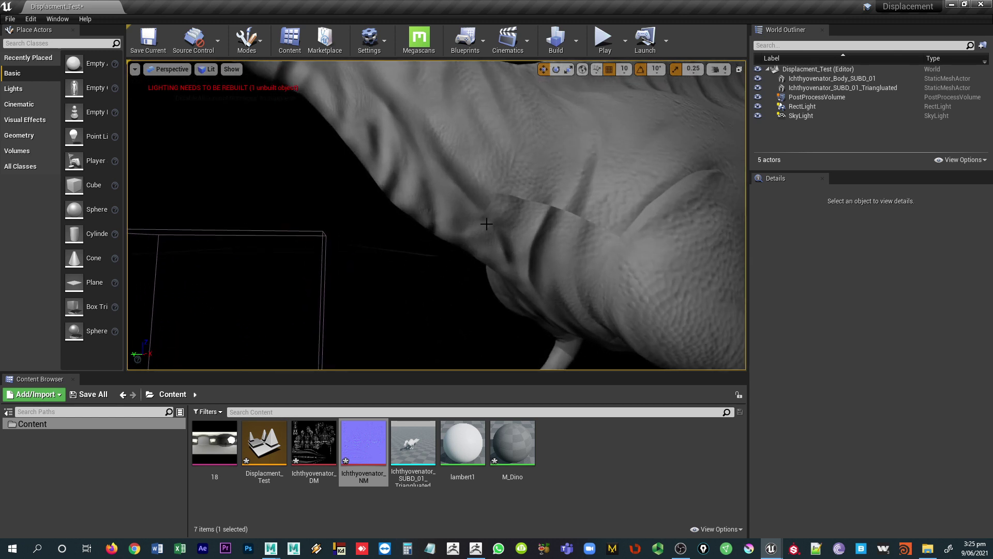
pyautogui.scroll(-5, 693, 240)
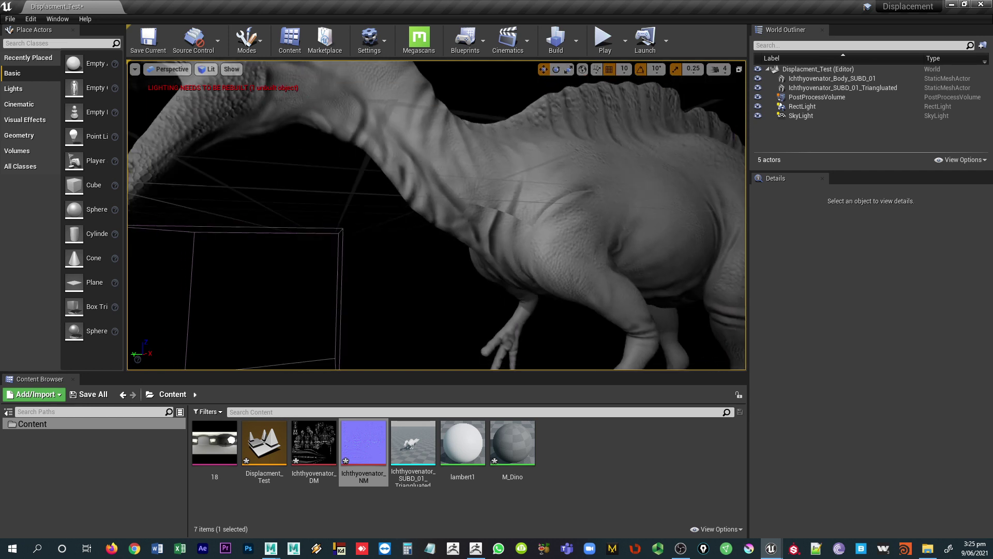
pyautogui.scroll(-5, 612, 222)
pyautogui.moveTo(436, 215); pyautogui.dragTo(433, 209)
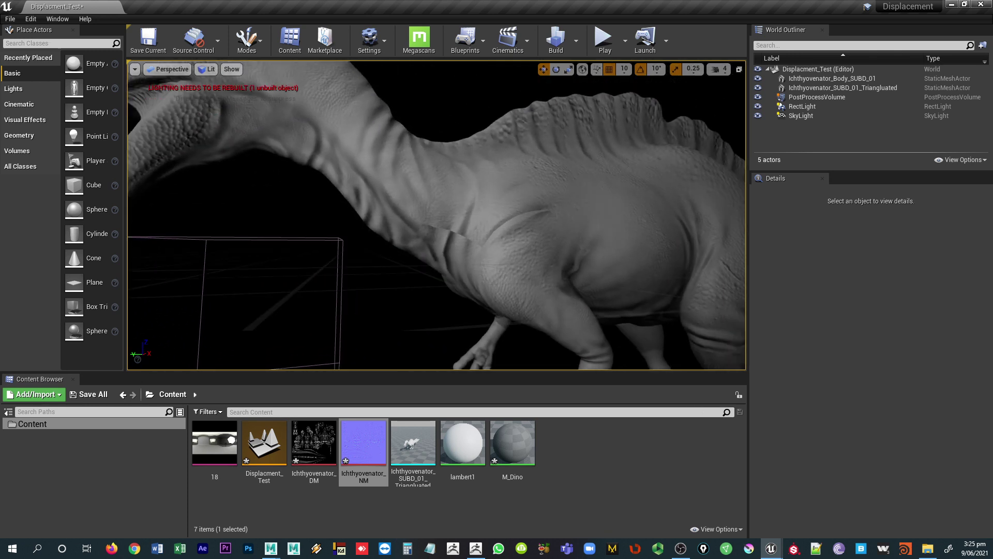
pyautogui.moveTo(344, 441)
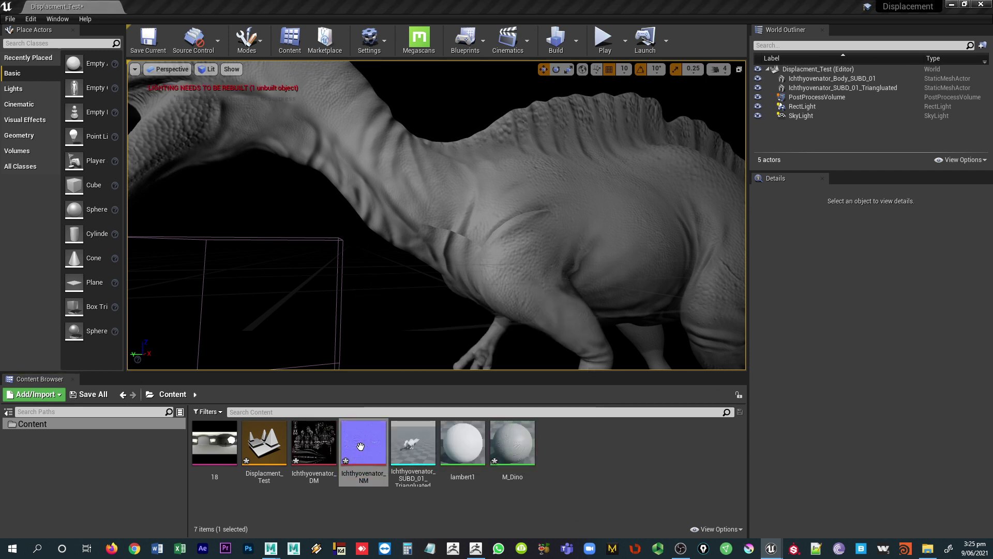
# - Enable Flip Green Channel on the Ichthyovenator_NM texture
pyautogui.doubleClick(364, 443)
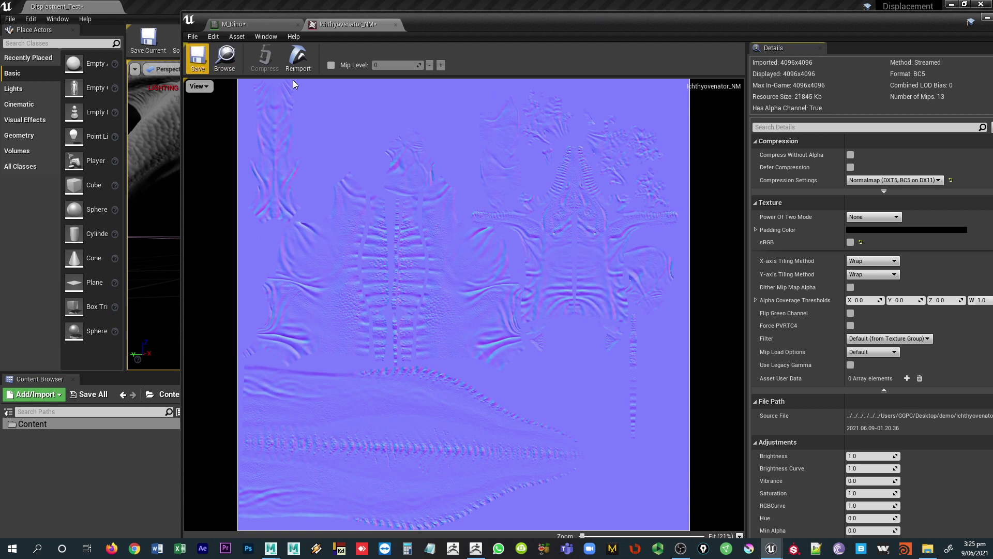
pyautogui.moveTo(731, 25); pyautogui.dragTo(666, 32)
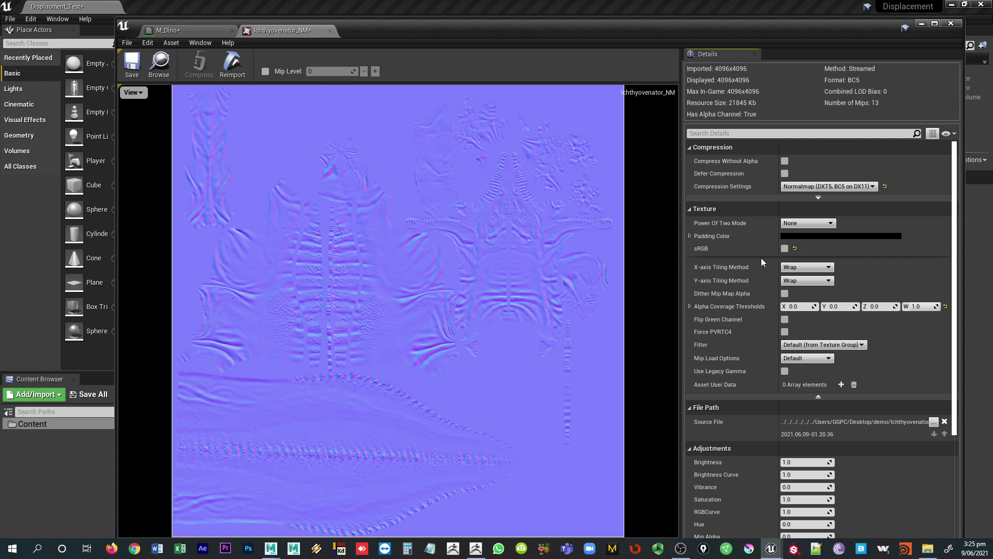
pyautogui.click(818, 396)
pyautogui.click(818, 259)
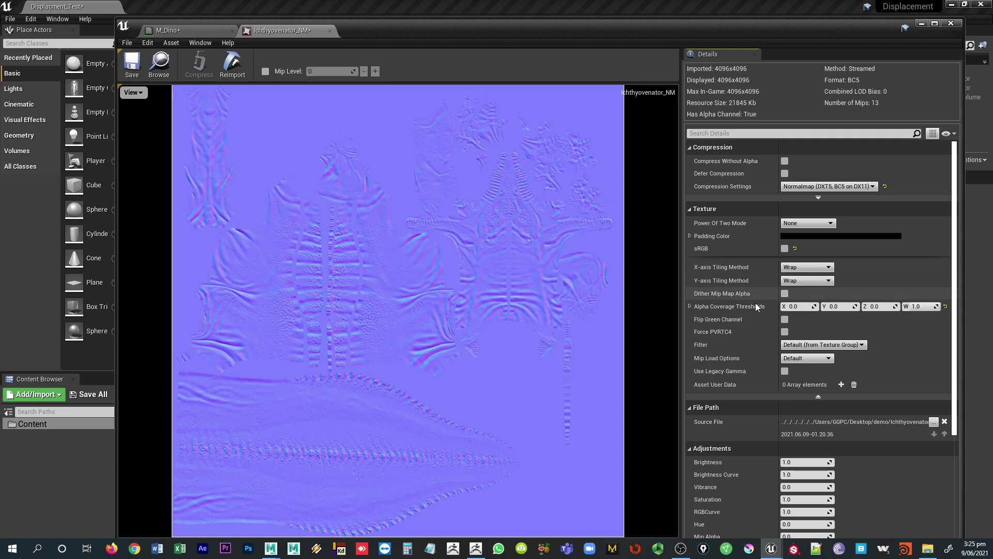
pyautogui.click(785, 320)
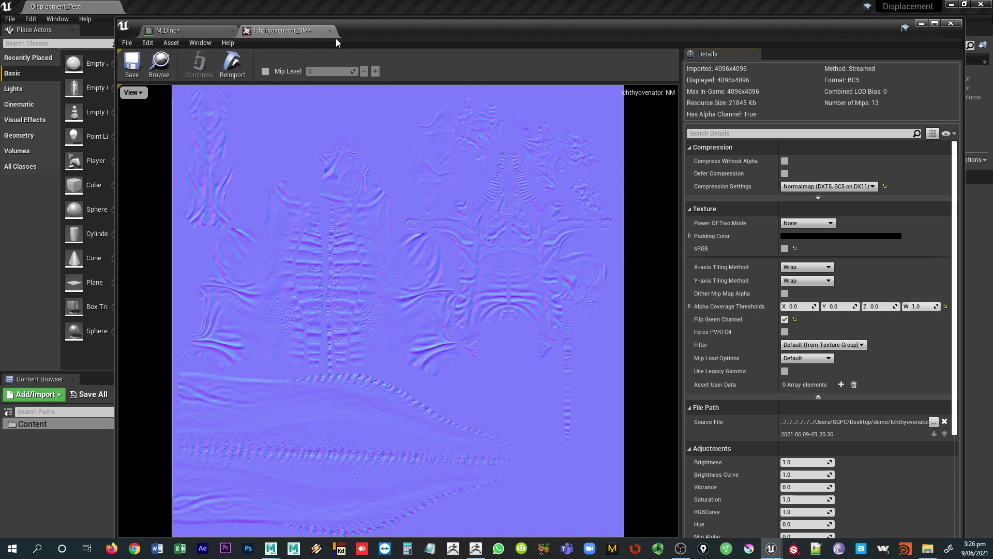
# - Save the flipped Ichthyovenator_NM texture and close its editor
pyautogui.moveTo(402, 31); pyautogui.dragTo(854, 89)
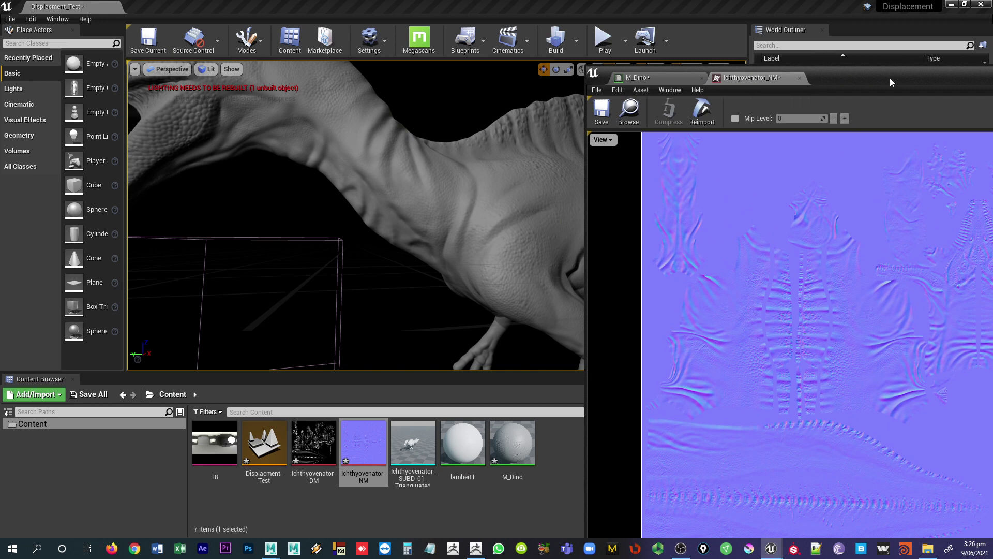
pyautogui.moveTo(890, 78); pyautogui.dragTo(0, 88)
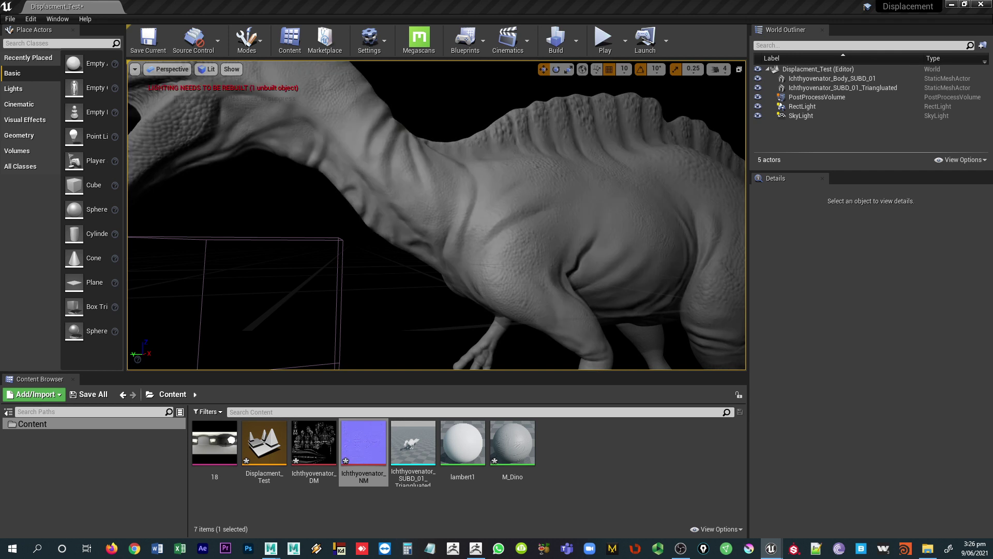
pyautogui.moveTo(392, 109); pyautogui.dragTo(414, 101)
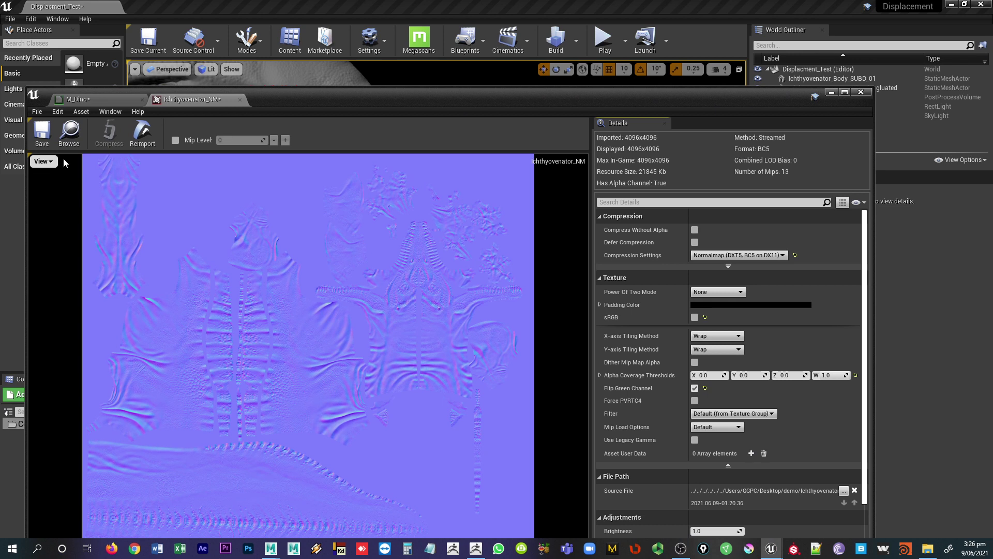
pyautogui.click(46, 140)
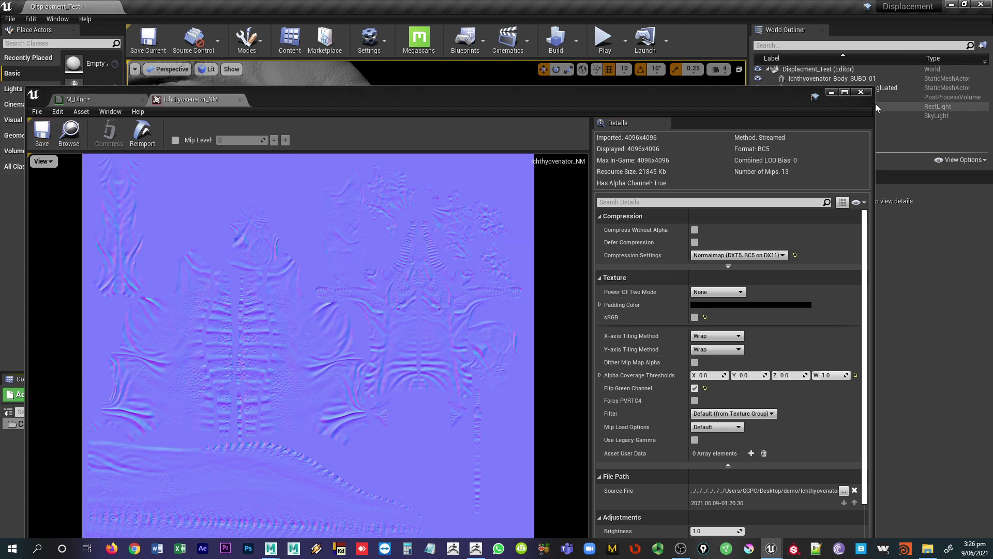
pyautogui.click(860, 93)
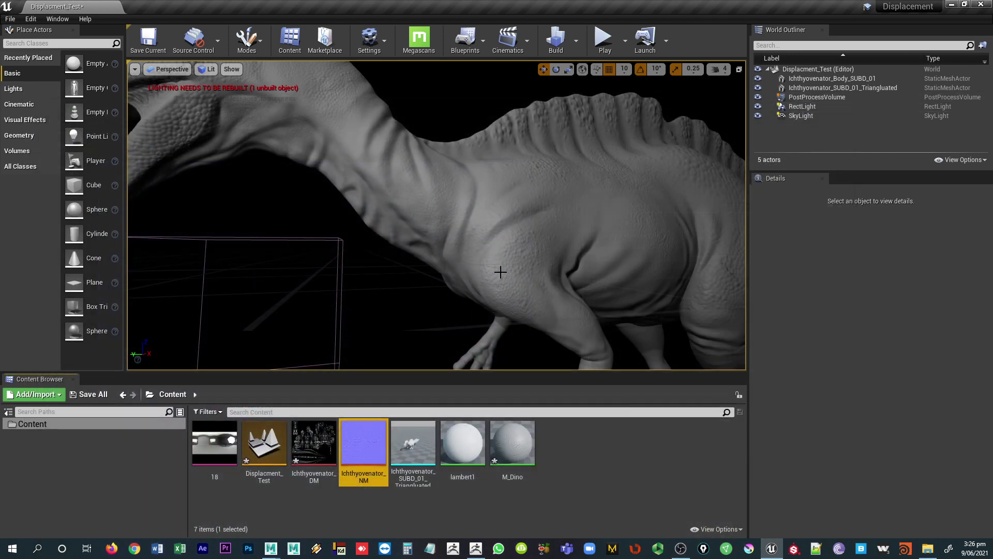
# - Turn on Live Update for the M_Dino material with the Param node selected
pyautogui.moveTo(420, 269); pyautogui.dragTo(573, 241, button='right')
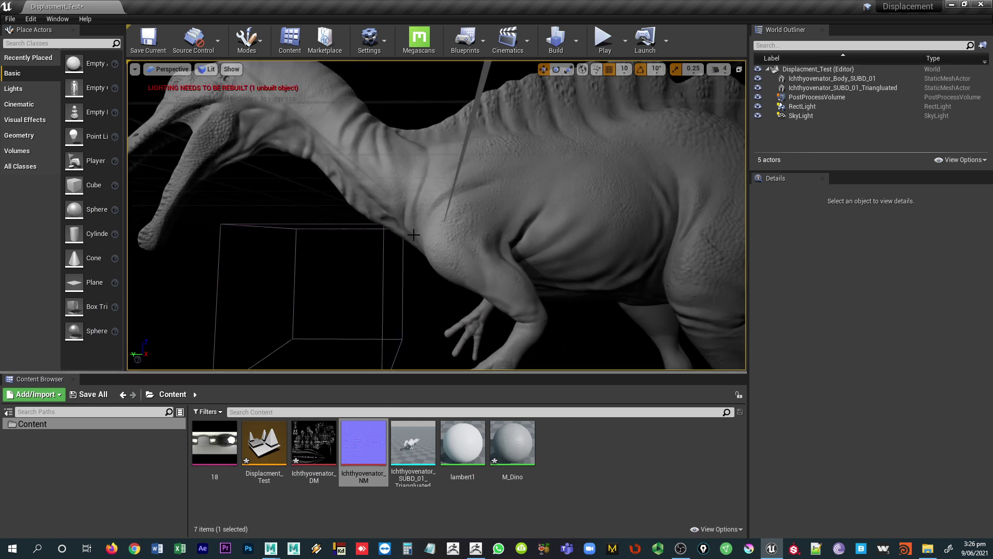
pyautogui.moveTo(414, 235); pyautogui.dragTo(393, 236, button='right')
pyautogui.doubleClick(519, 439)
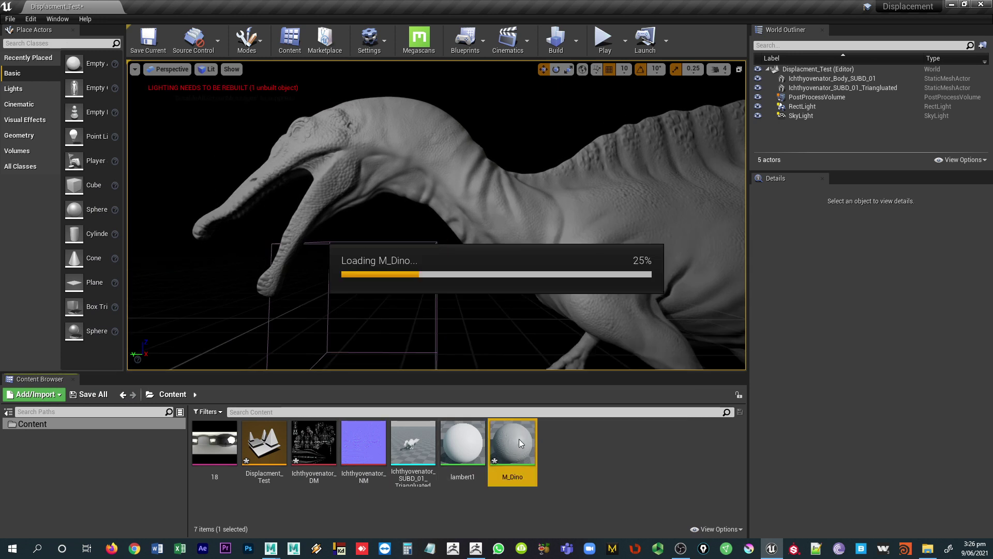
pyautogui.moveTo(403, 105); pyautogui.dragTo(610, 71)
pyautogui.scroll(-1, 526, 379)
pyautogui.scroll(1, 495, 403)
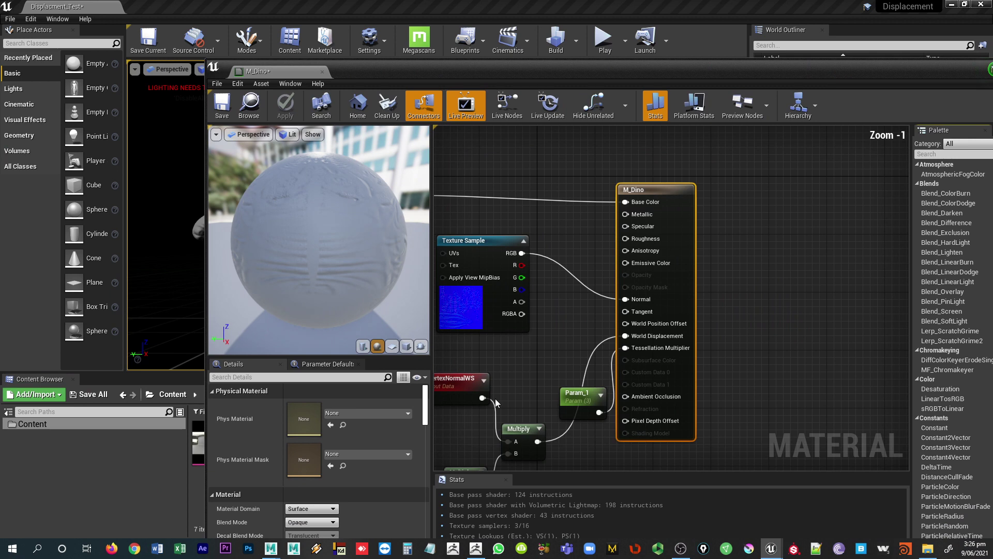
pyautogui.scroll(1, 536, 379)
pyautogui.moveTo(465, 71); pyautogui.dragTo(436, 64)
pyautogui.moveTo(521, 332); pyautogui.dragTo(690, 176, button='right')
pyautogui.click(487, 351)
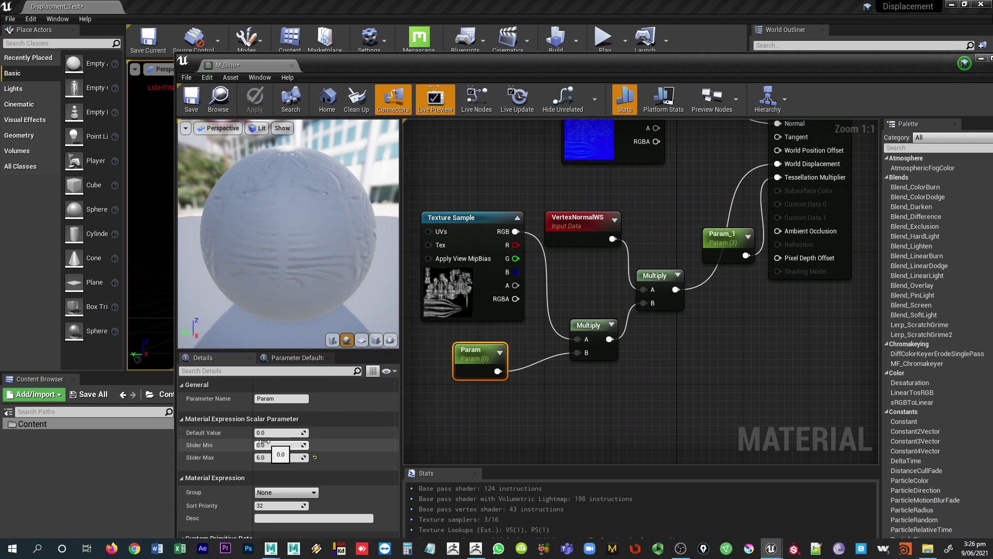
pyautogui.click(518, 99)
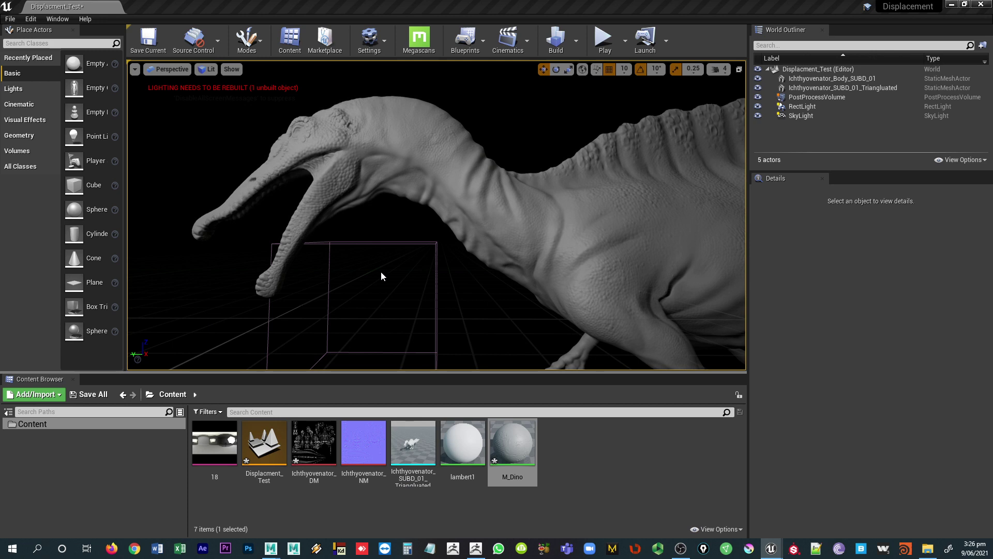
# - Orbit the viewport to view the dinosaur whole, then its body, legs and side
pyautogui.moveTo(381, 273); pyautogui.dragTo(421, 227, button='right')
pyautogui.scroll(-3, 437, 271)
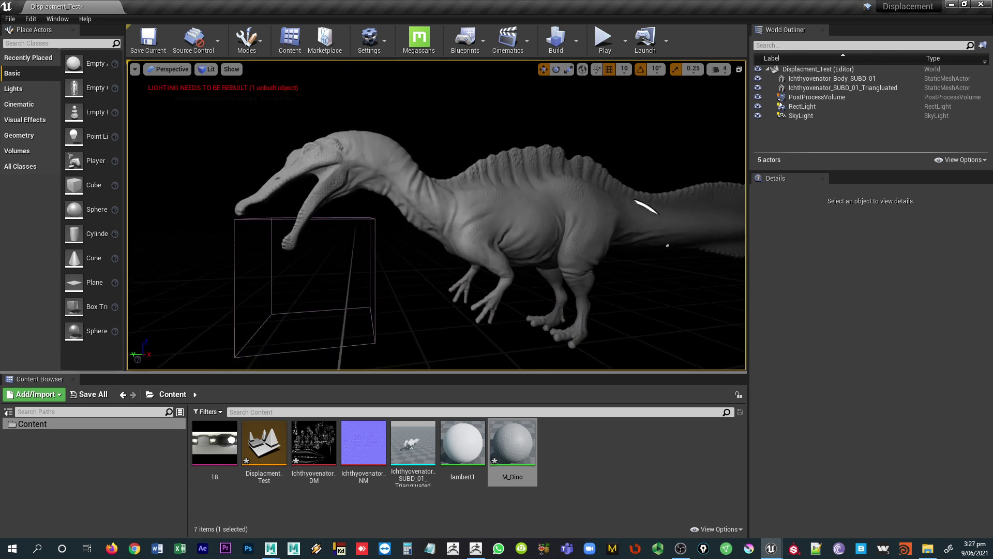
pyautogui.moveTo(407, 262); pyautogui.dragTo(317, 230, button='right')
pyautogui.scroll(-3, 337, 243)
pyautogui.moveTo(473, 208)
pyautogui.mouseDown(button='right')
pyautogui.moveTo(522, 207)
pyautogui.moveTo(471, 211)
pyautogui.mouseUp(button='right')
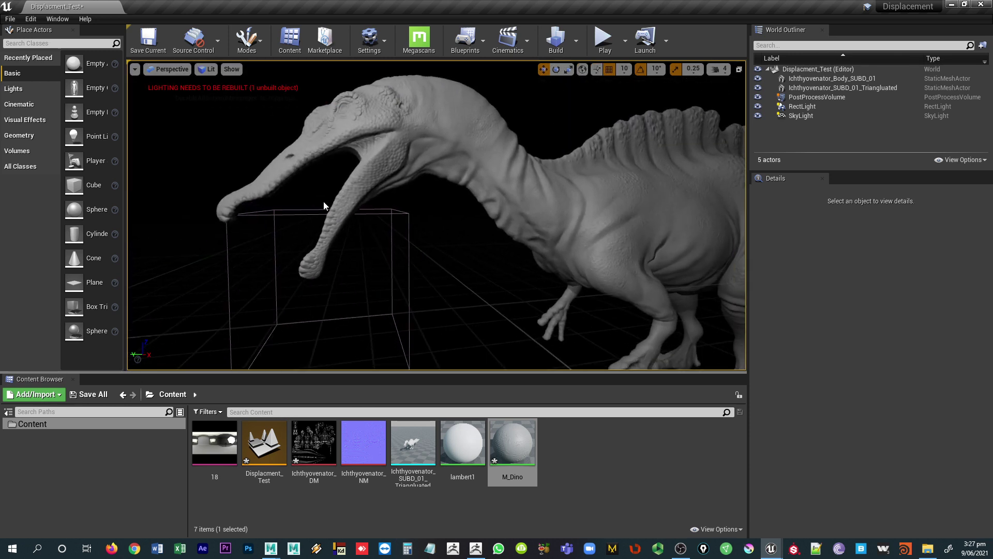